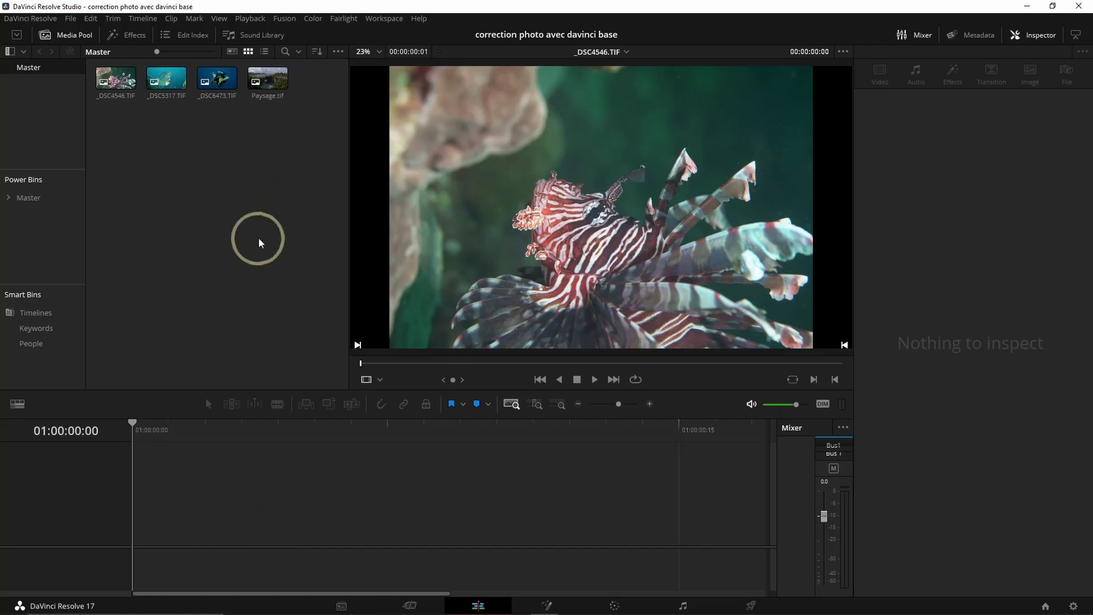
Scale all four photos to zoom 1.200 and confirm the lionfish photo's zoom value.
click(169, 83)
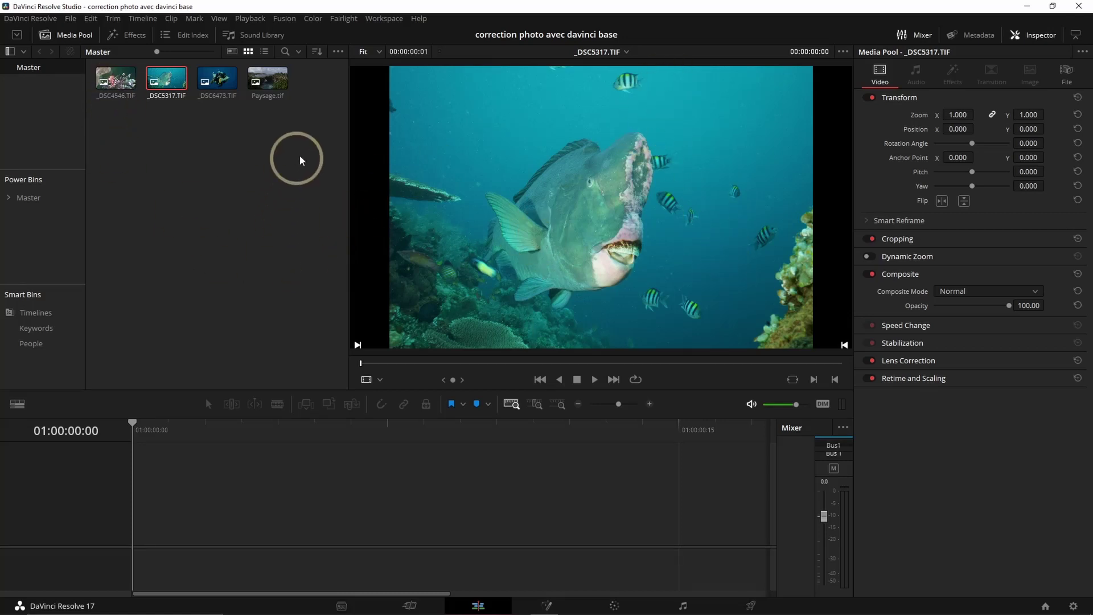
drag(310, 129, 129, 84)
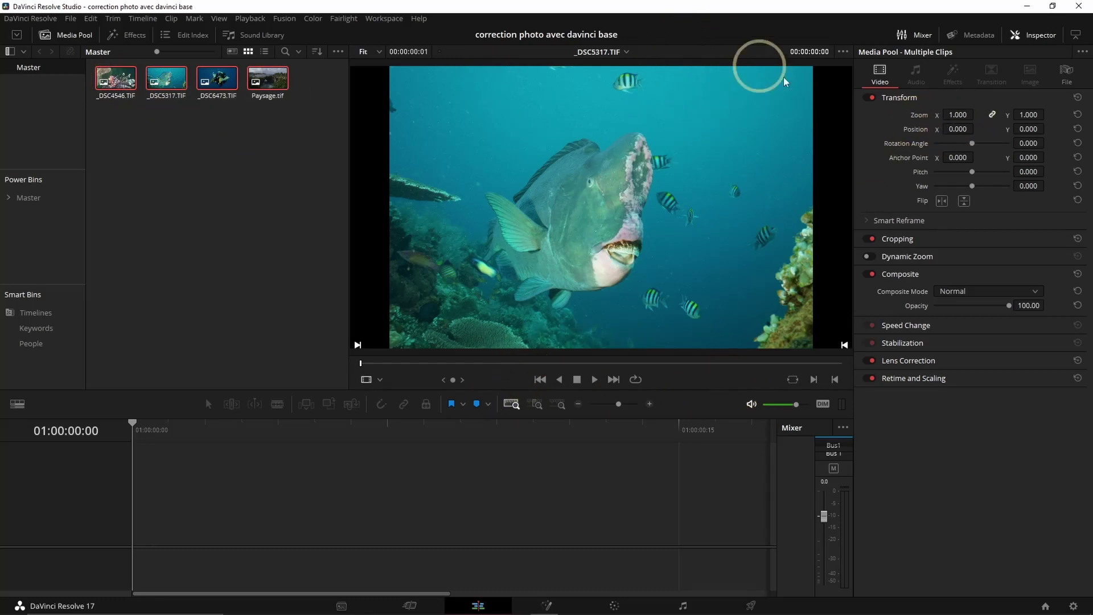
drag(957, 114, 959, 115)
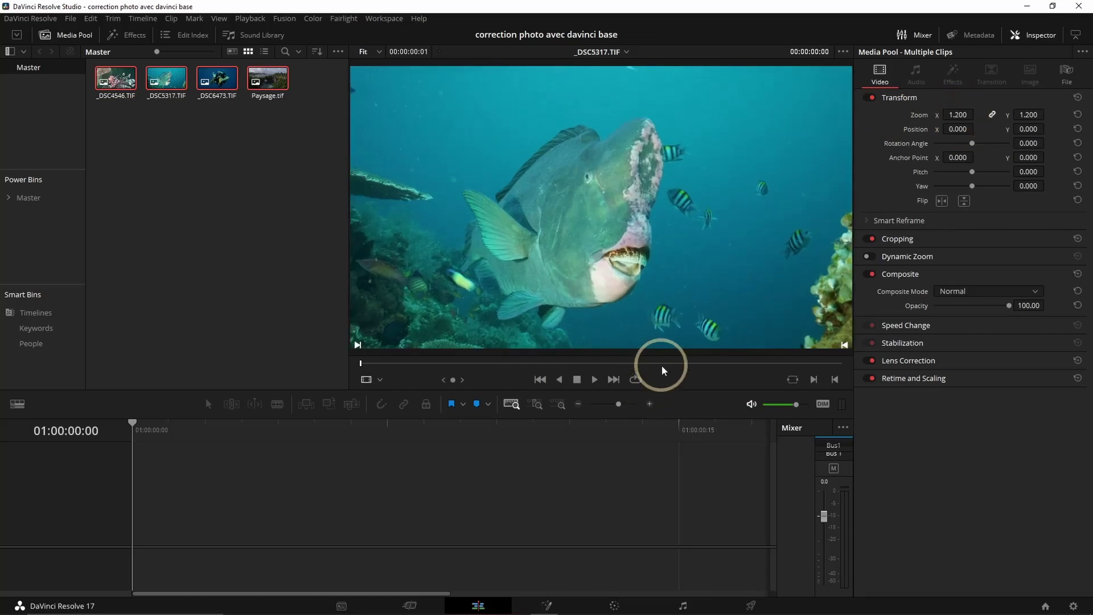
click(195, 210)
click(117, 81)
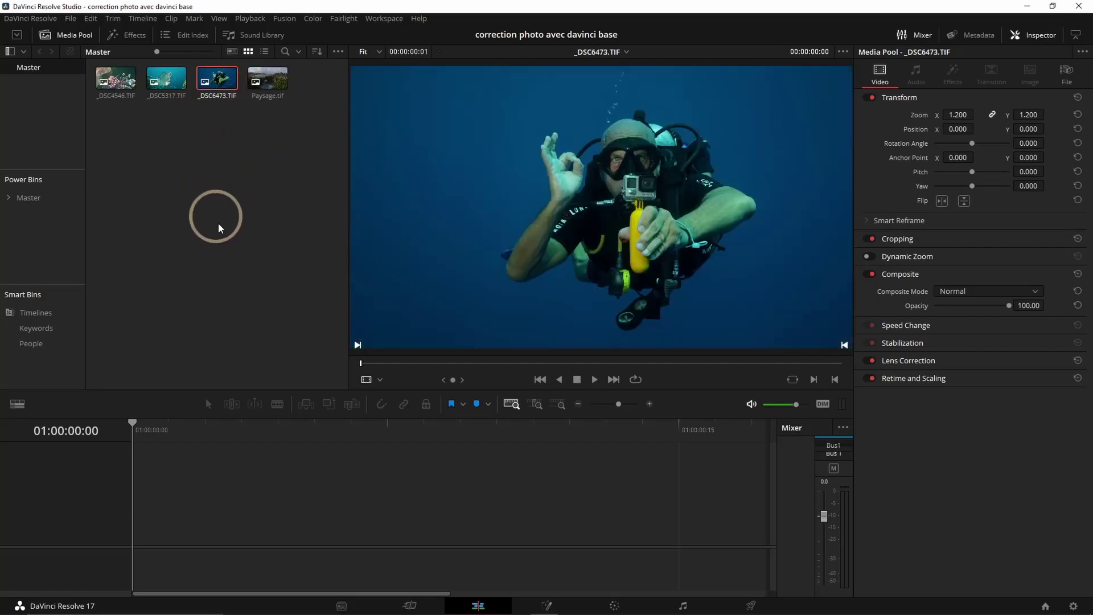
click(194, 255)
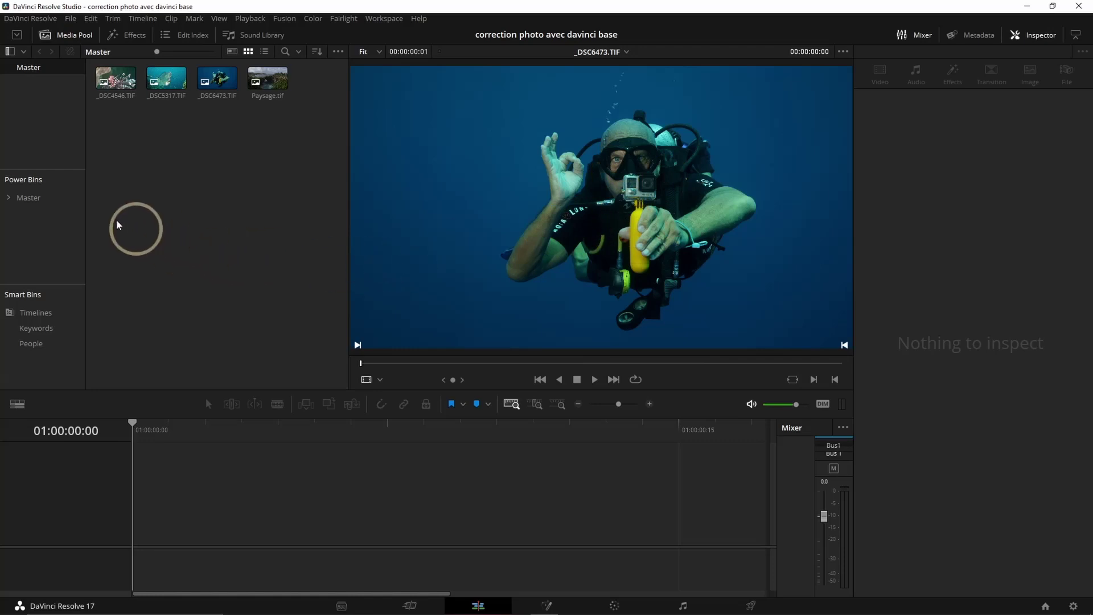
Save a 1-frame standard still duration in preferences and drop all four photos onto a new timeline.
click(43, 19)
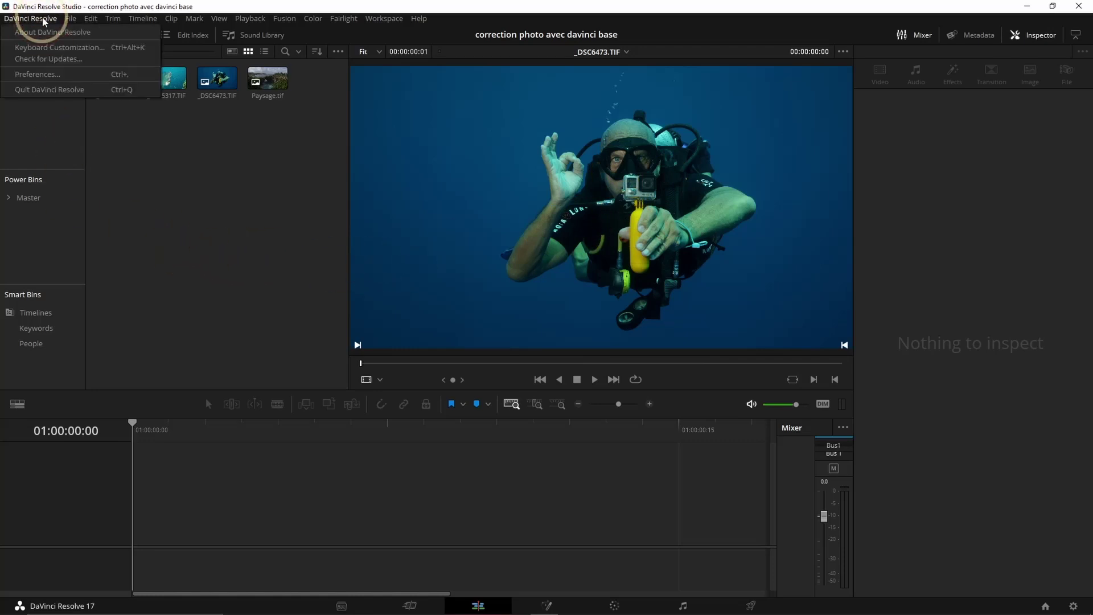
click(37, 74)
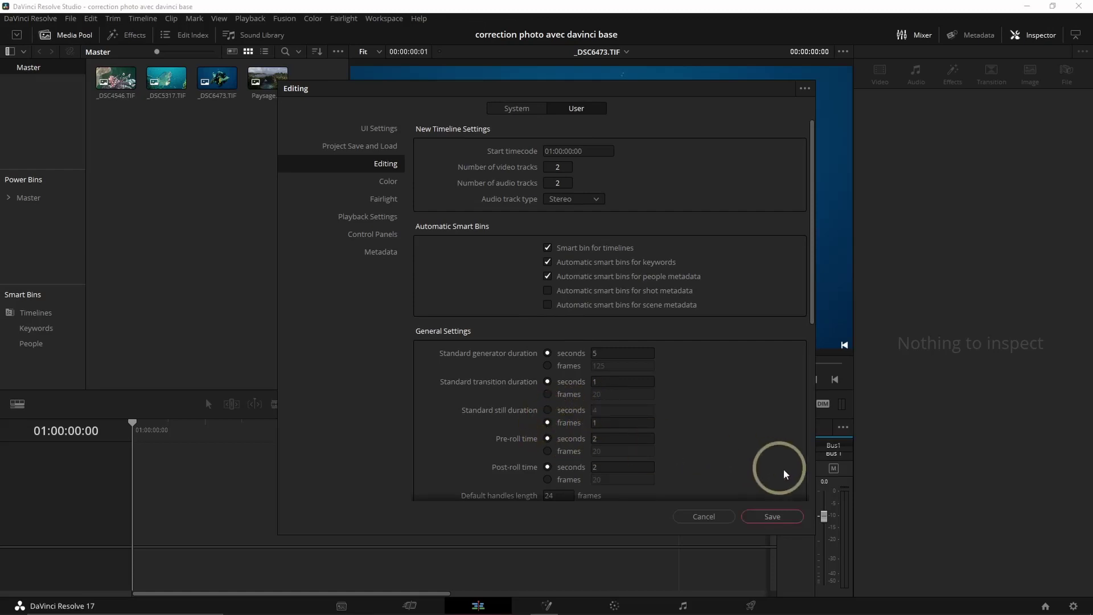
click(781, 517)
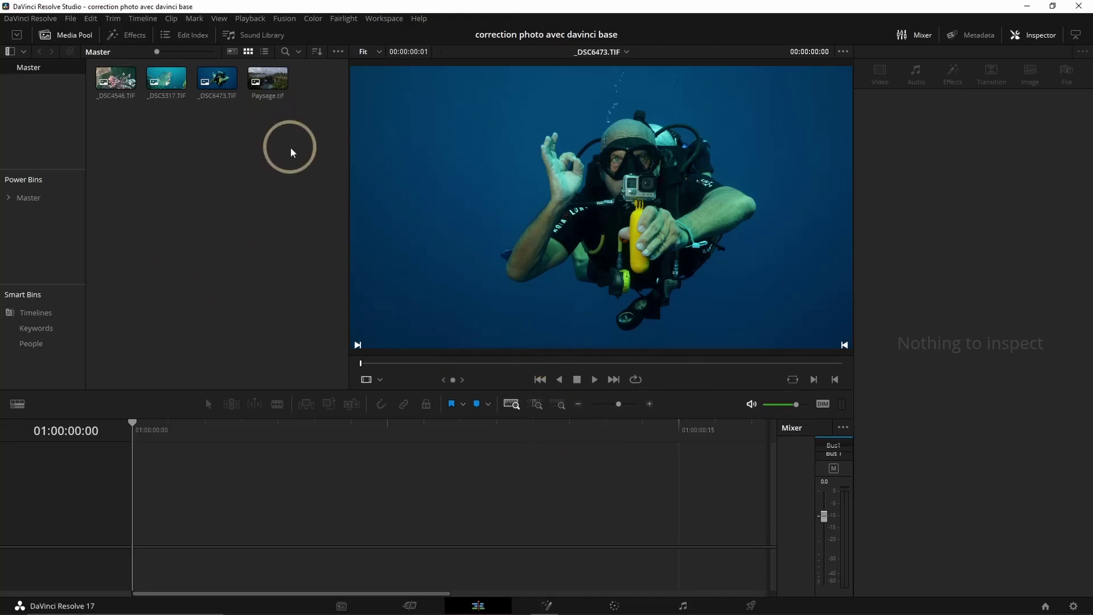
drag(290, 152, 137, 501)
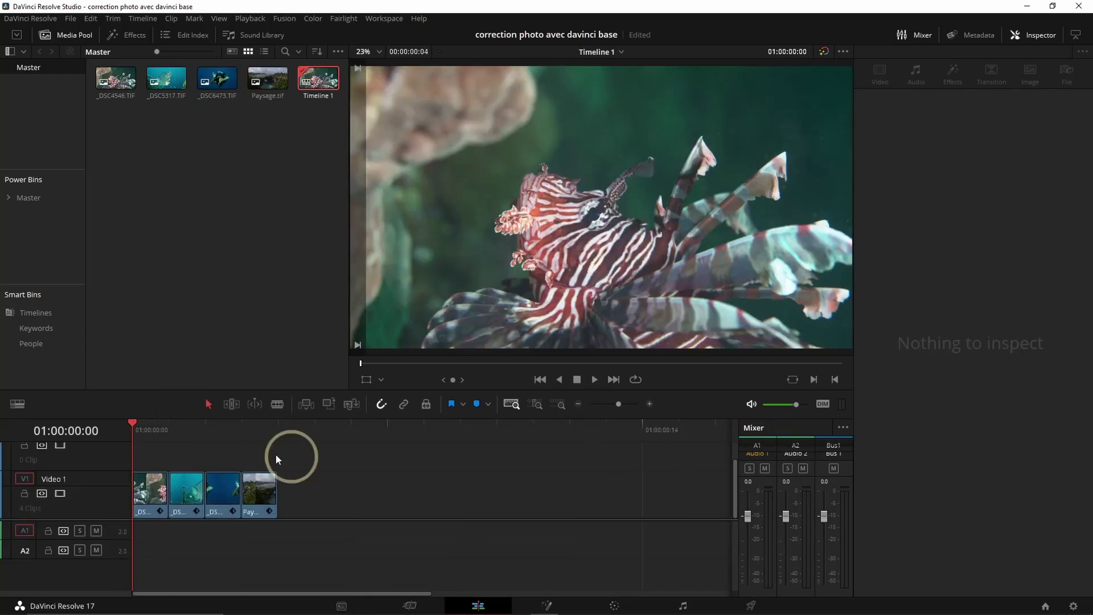
Switch to the Color page showing the lionfish photo with its RGB parade scope.
click(617, 595)
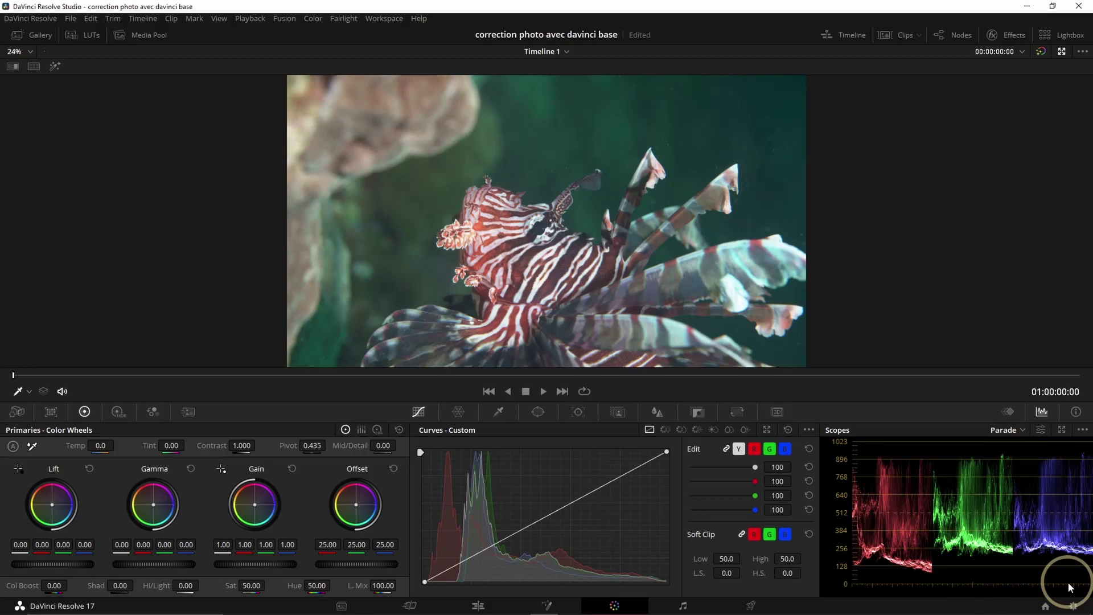
Show the node graph and move node 01 higher in it.
click(952, 35)
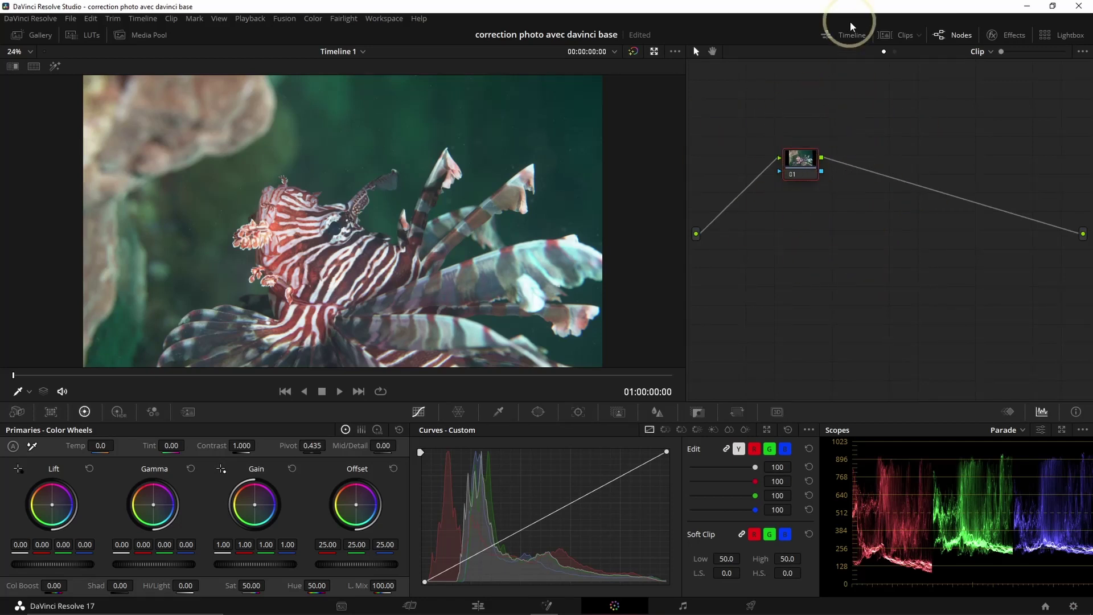
click(896, 38)
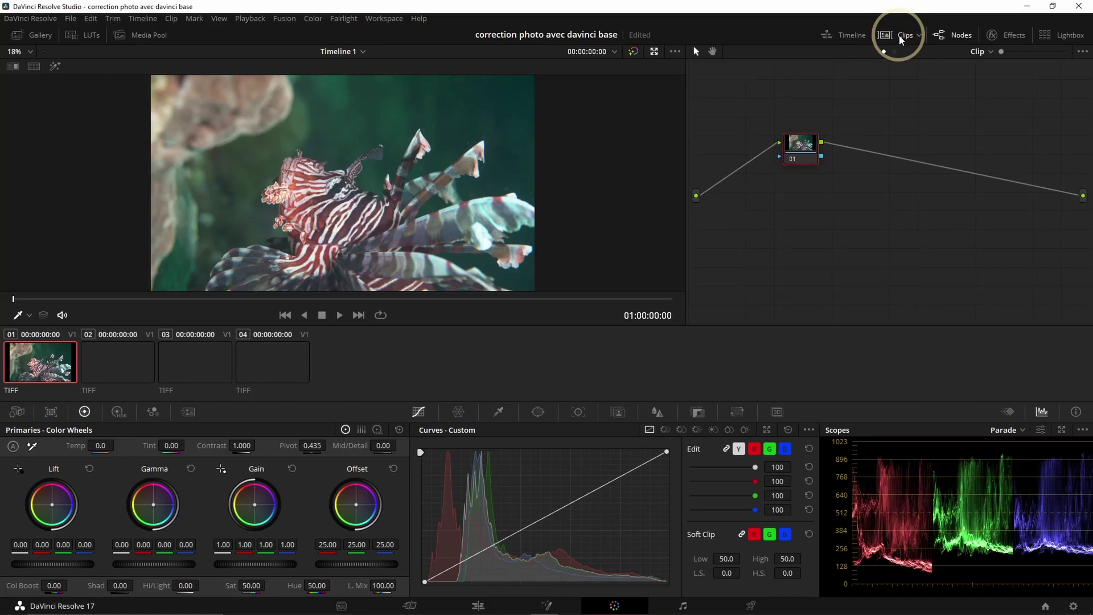
click(901, 36)
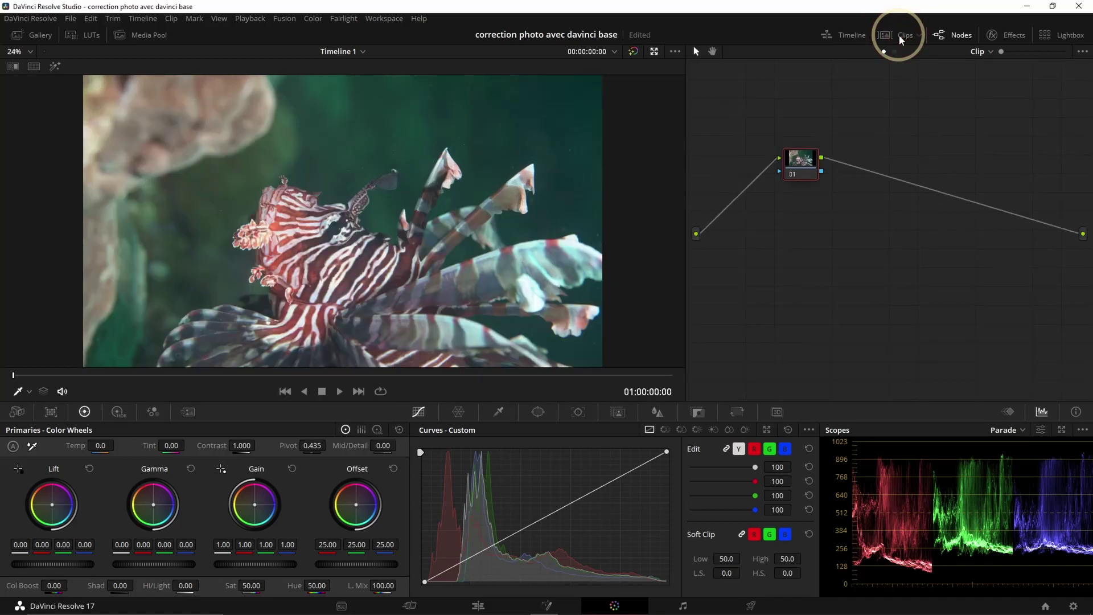
click(901, 38)
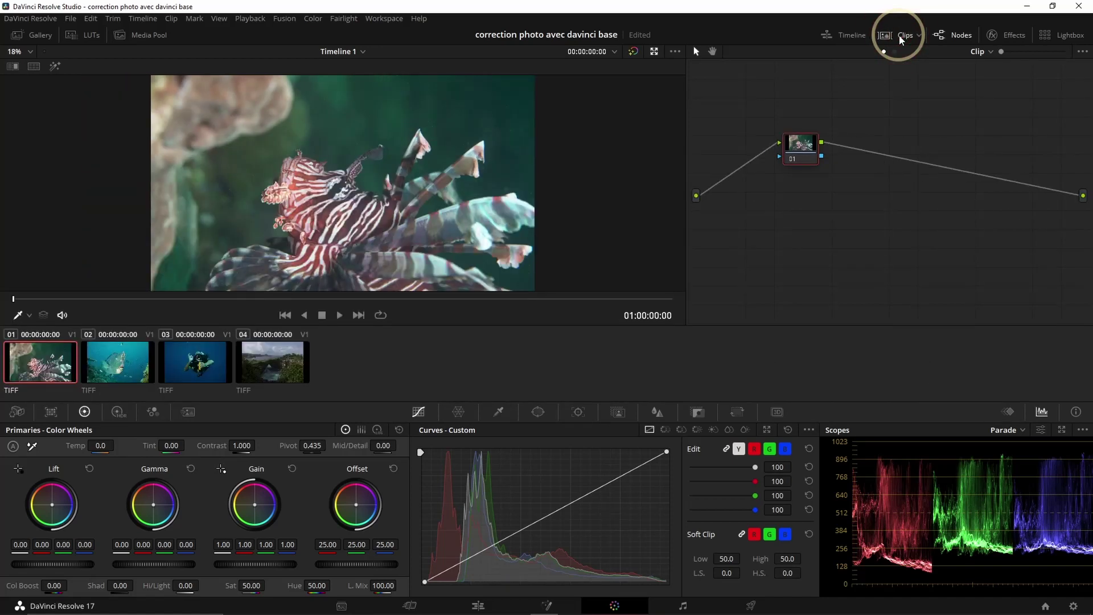
click(901, 38)
drag(799, 158, 798, 122)
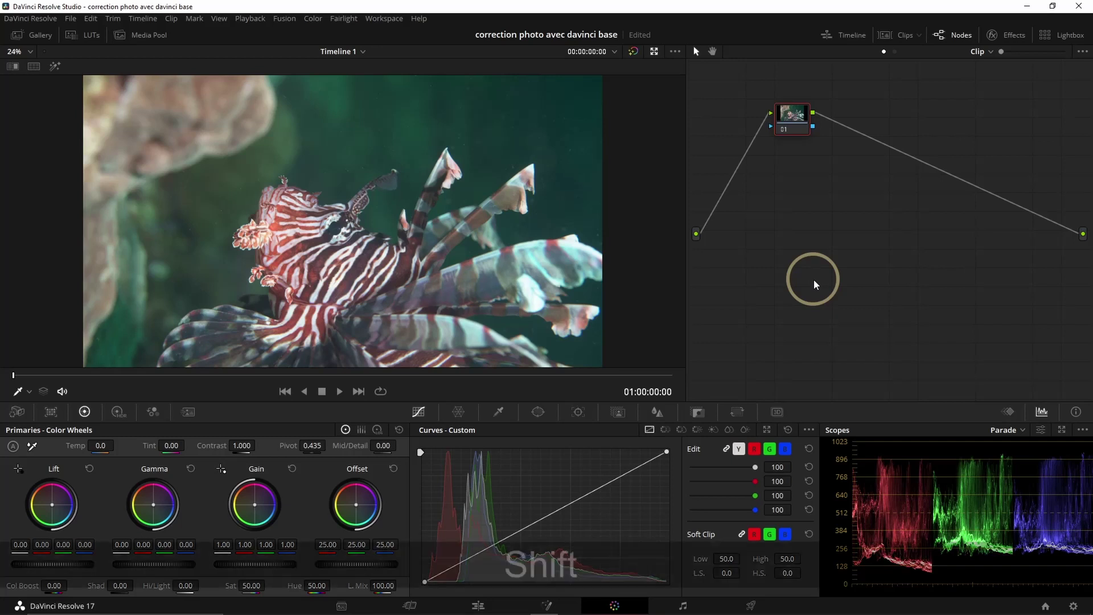
Add six serial nodes after node 01 and label node 07 'wb'.
key(shift+s)
key(shift+s)
key(shift+s)
key(shift+s)
key(shift+s)
key(shift+s)
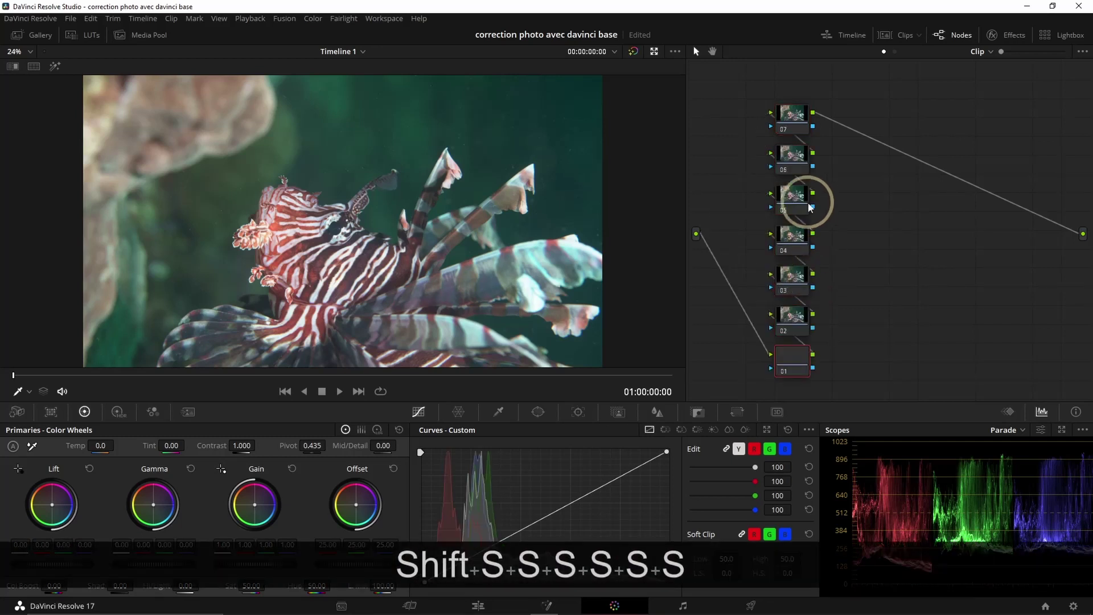
right_click(792, 118)
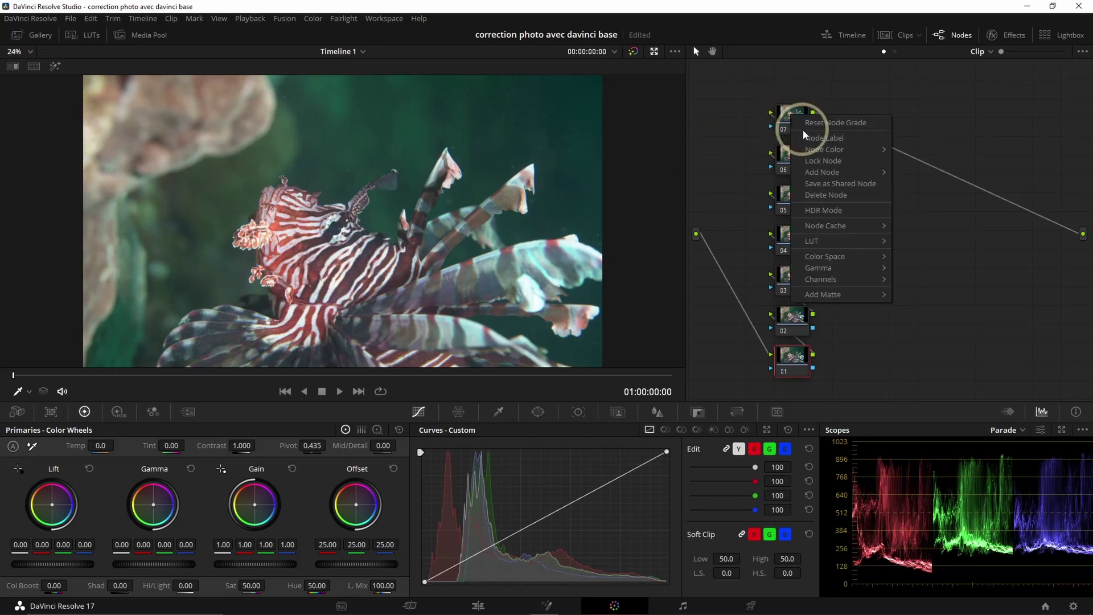
click(816, 143)
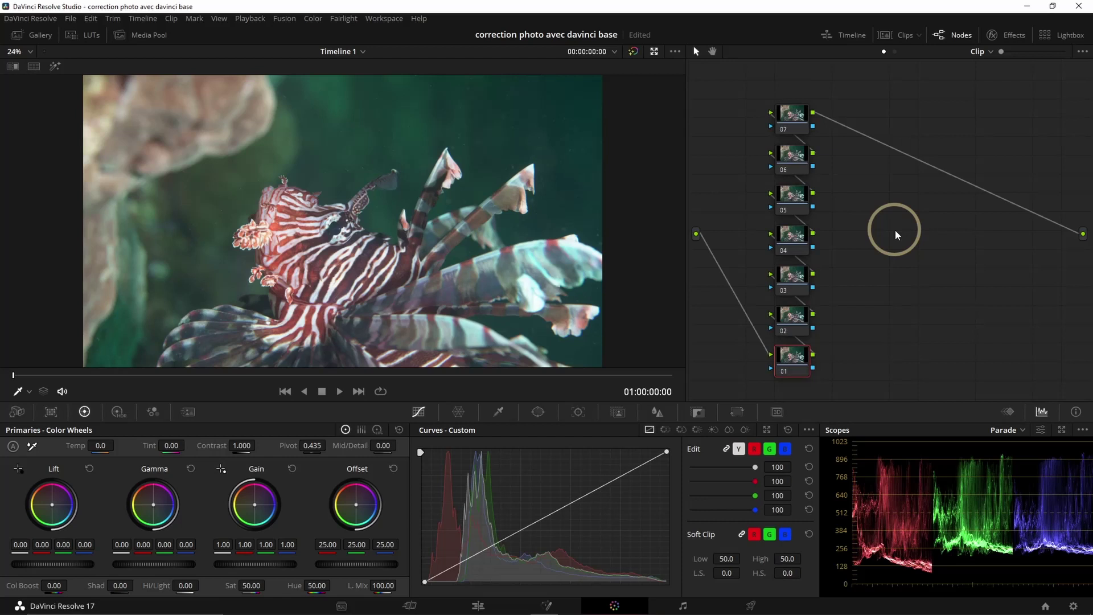
text(wb)
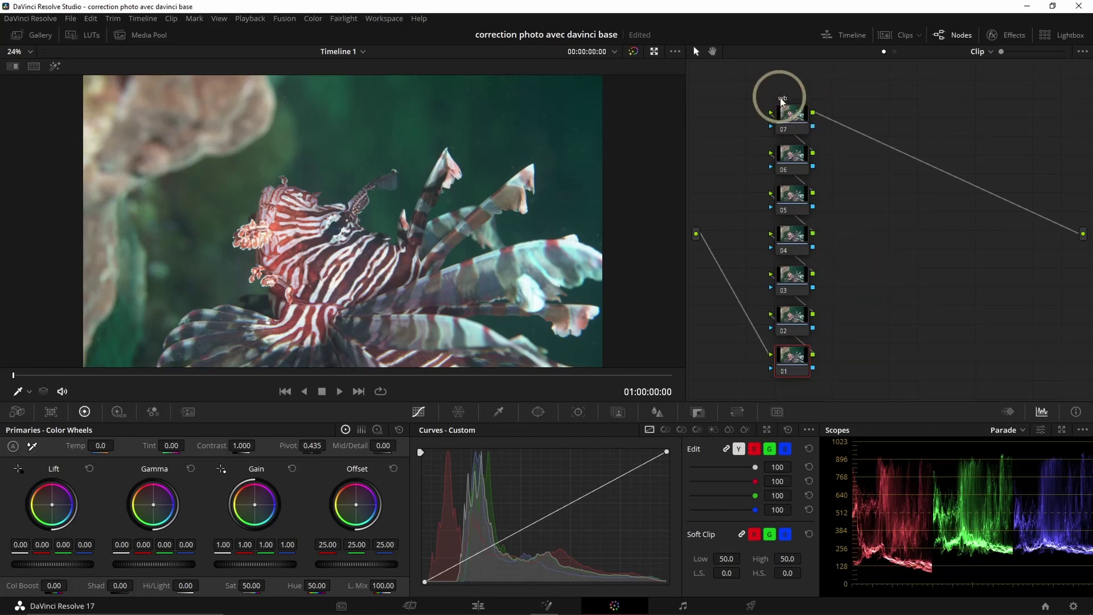
click(790, 117)
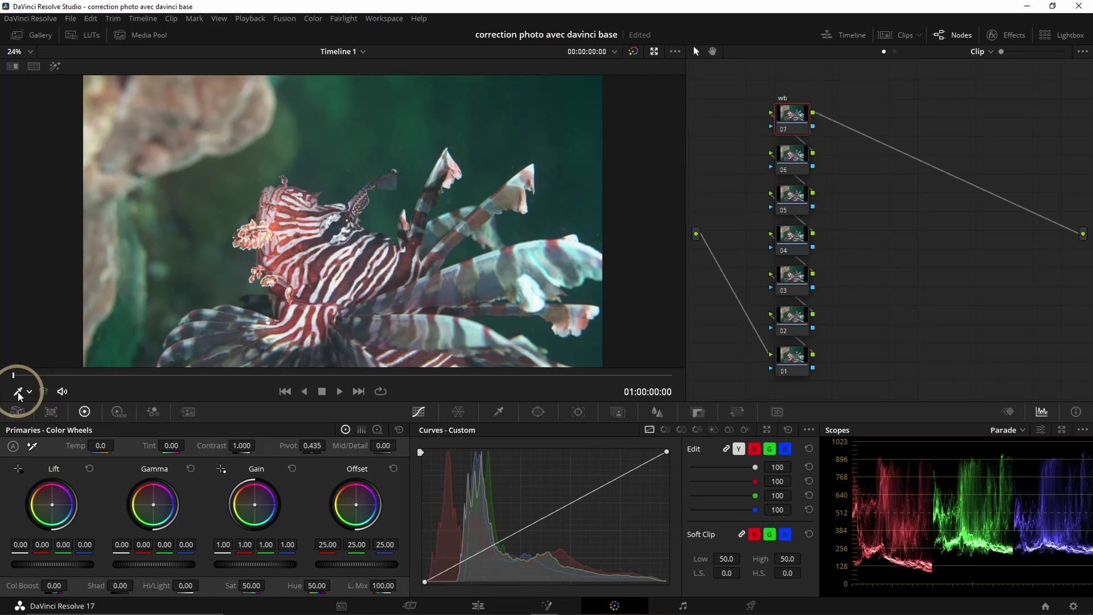
Sample a white stripe on the lionfish with the White Balance picker, comparing with the node bypassed.
click(34, 448)
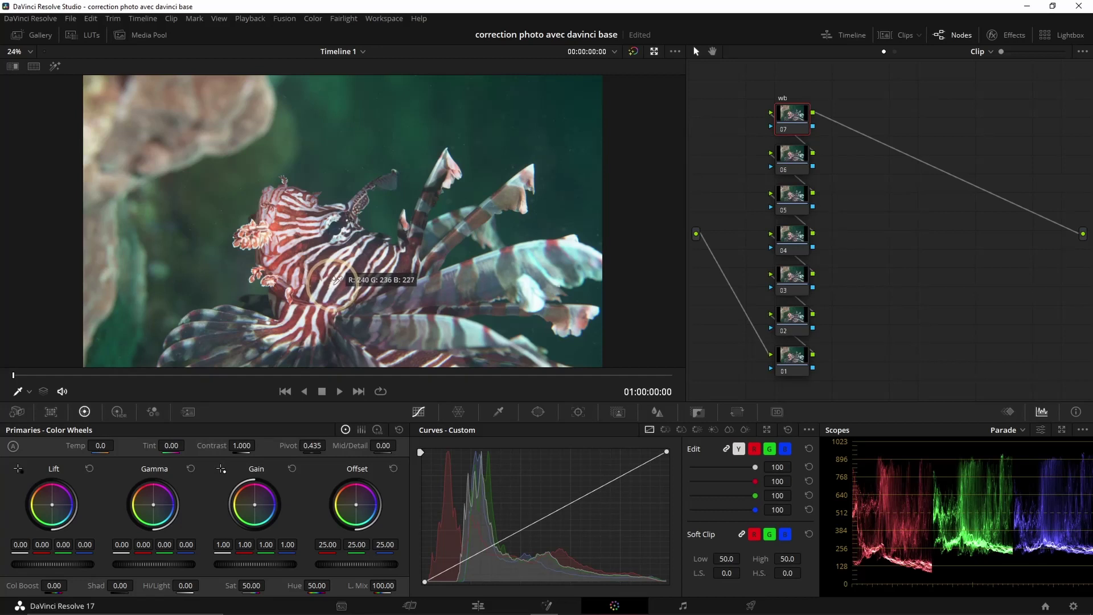
click(337, 279)
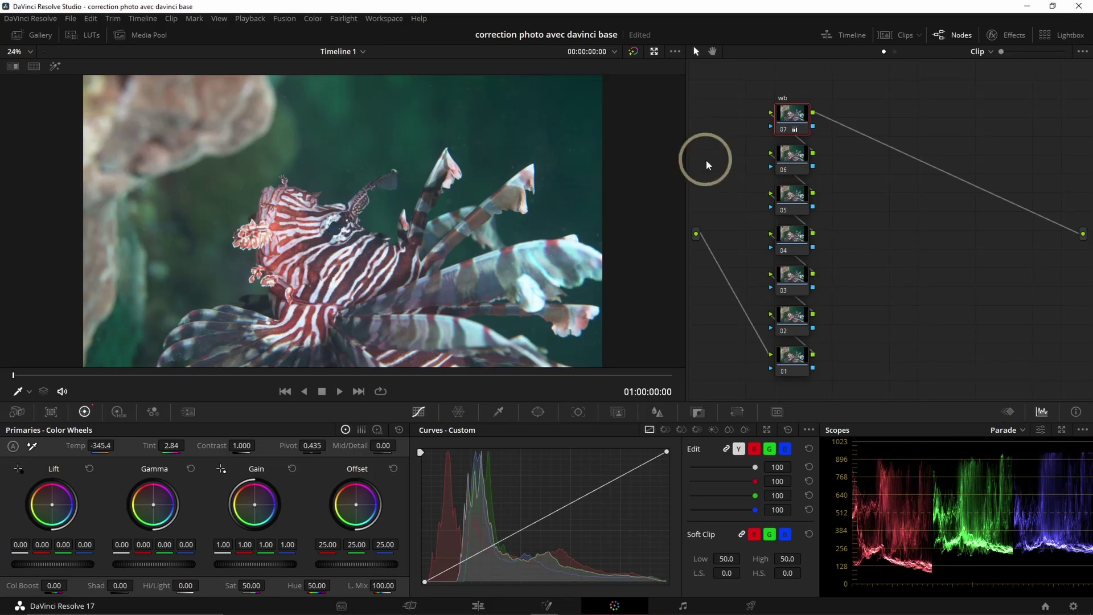
click(784, 133)
click(785, 133)
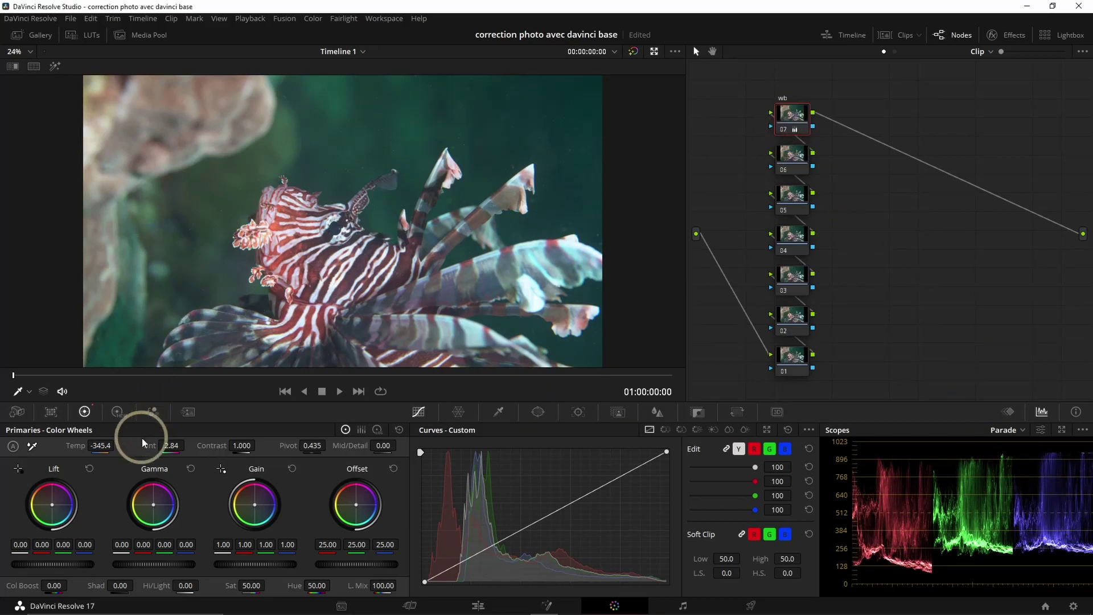
Raise Temp to 104.6 and set Offset to 22.50/22.34/22.50, comparing with the wb node disabled.
drag(101, 445, 124, 445)
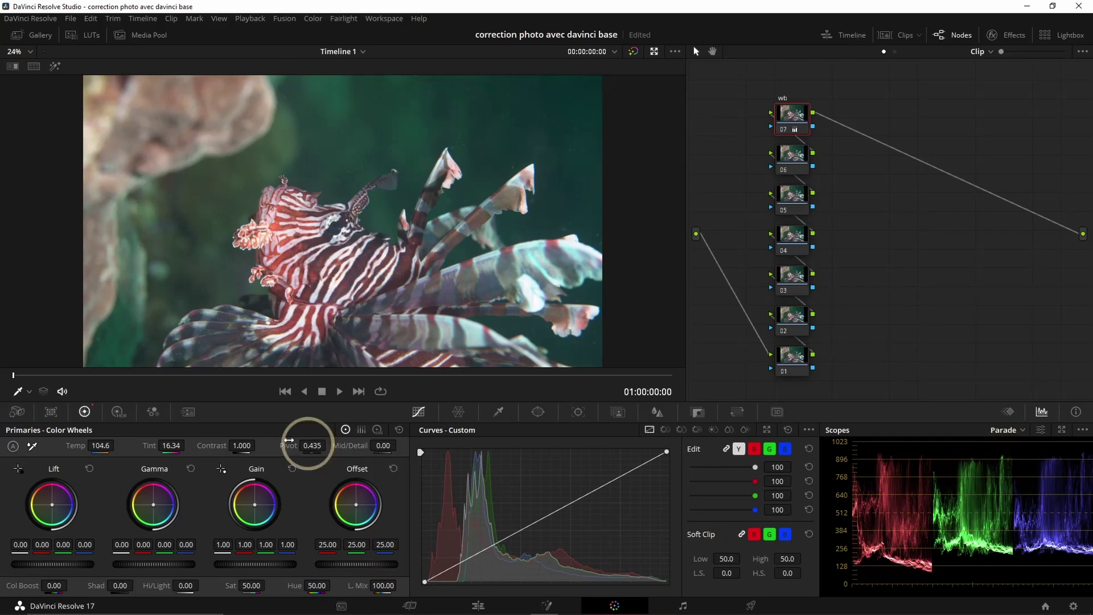
drag(356, 545, 345, 545)
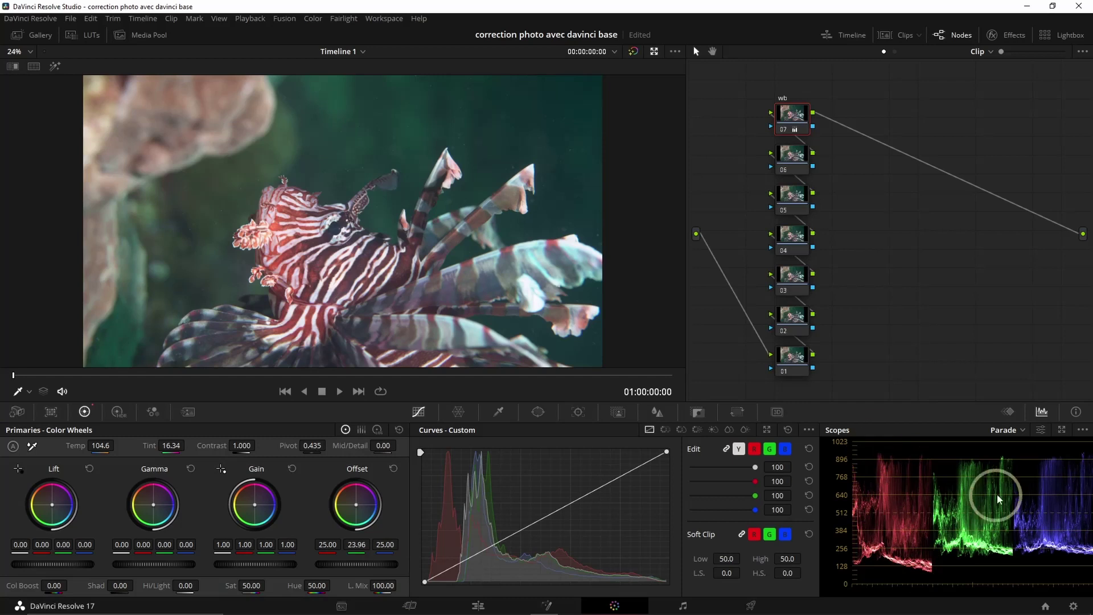
mouse_move(329, 546)
mouse_down()
mouse_move(490, 540)
mouse_move(122, 549)
mouse_move(211, 555)
mouse_move(332, 542)
mouse_move(328, 562)
mouse_move(327, 552)
mouse_up()
double_click(328, 550)
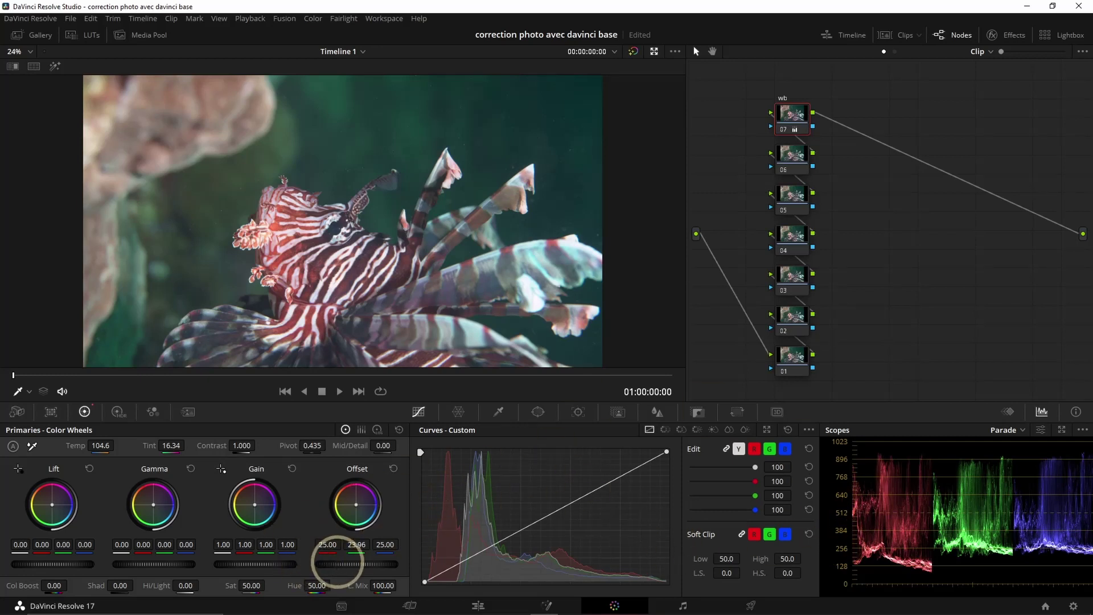
mouse_move(336, 561)
mouse_down()
mouse_move(444, 561)
mouse_move(200, 575)
mouse_move(336, 575)
mouse_up()
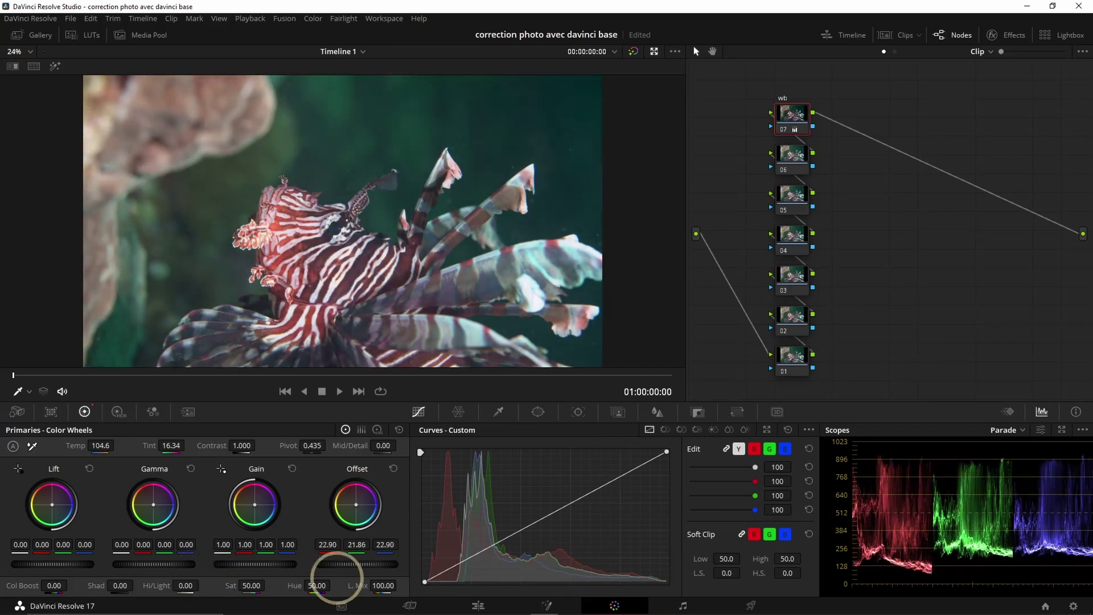
click(785, 130)
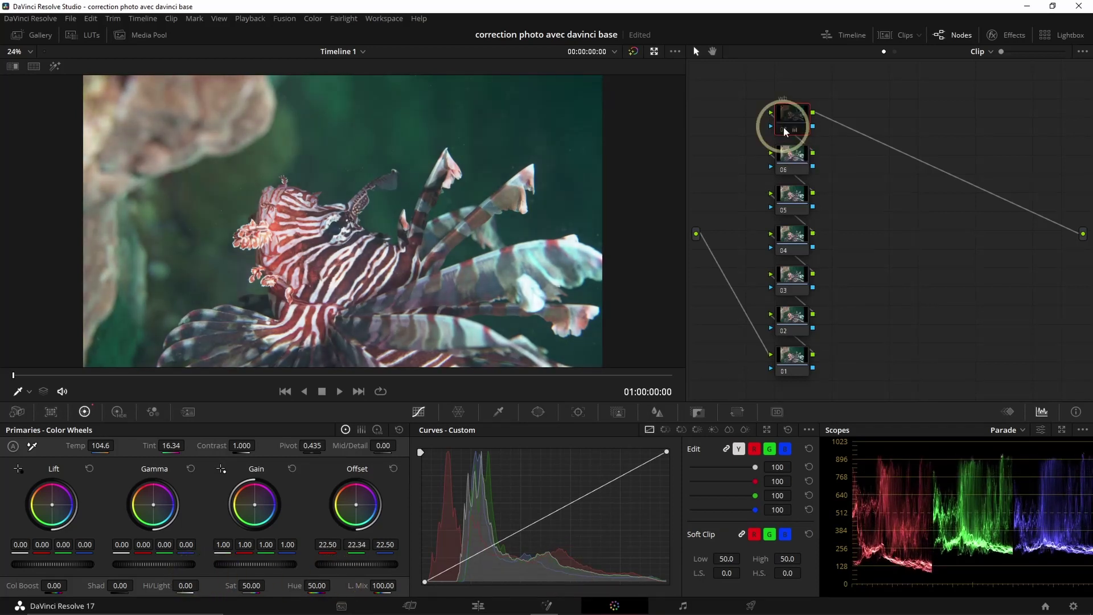
key(ctrl+d)
key(ctrl+d)
key(ctrl+d)
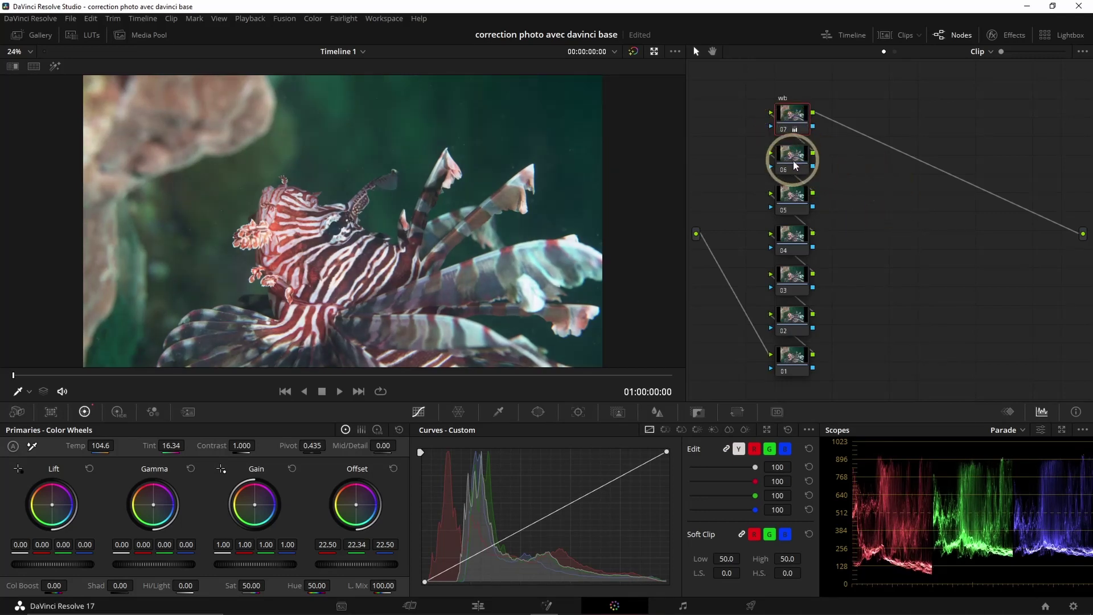
click(793, 159)
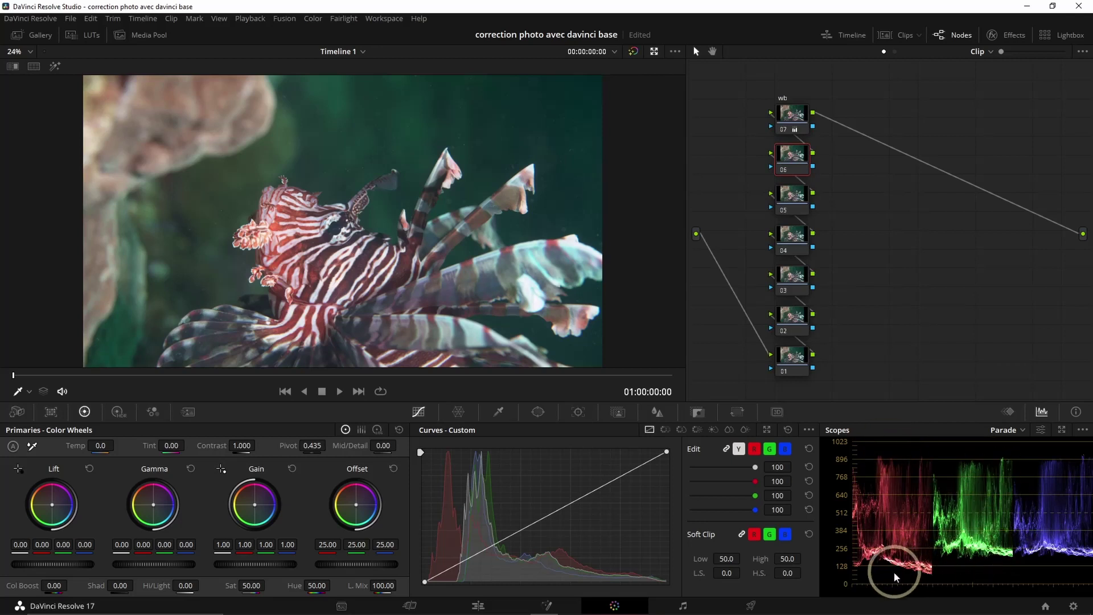
Label node 06 'norm' and set its Gain to 1.07 and Lift to -0.02.
right_click(794, 155)
click(809, 227)
text(norm)
key(Return)
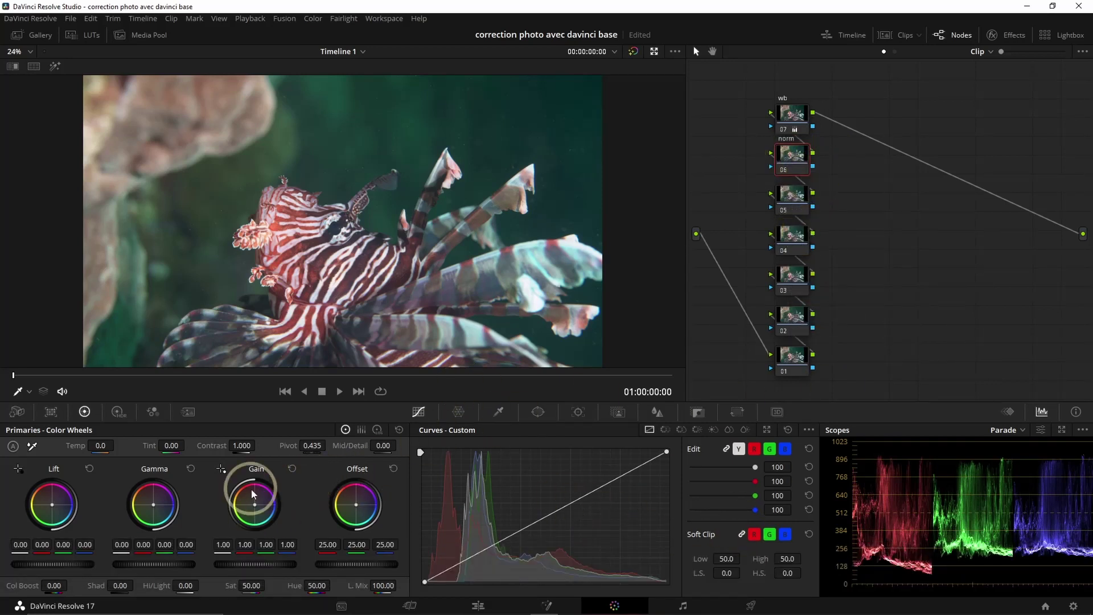
mouse_move(247, 562)
mouse_down()
mouse_move(305, 561)
mouse_move(263, 562)
mouse_up()
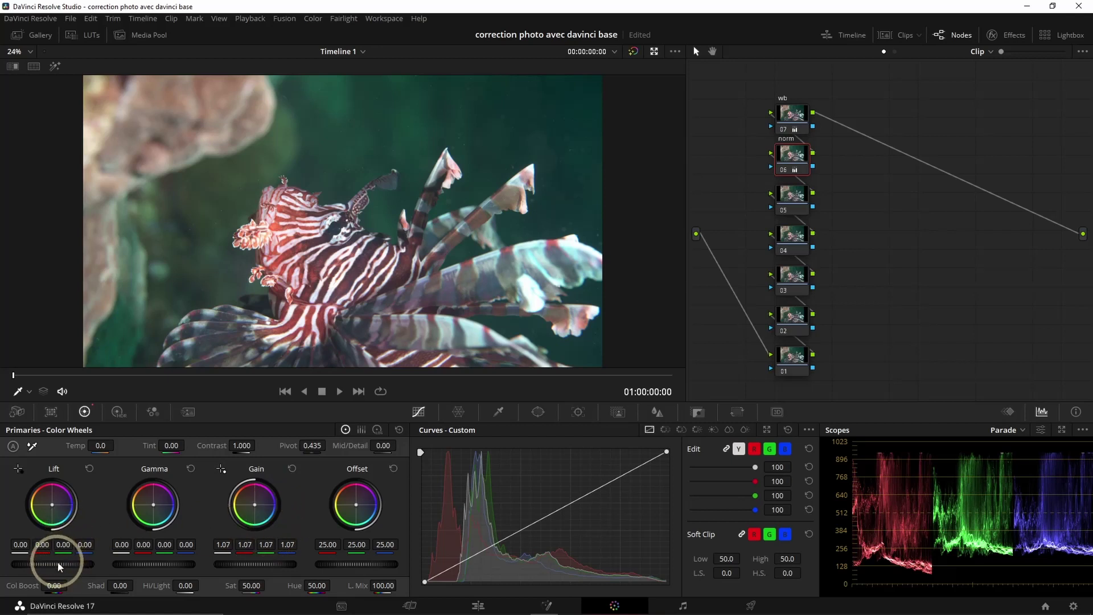
drag(57, 562, 19, 586)
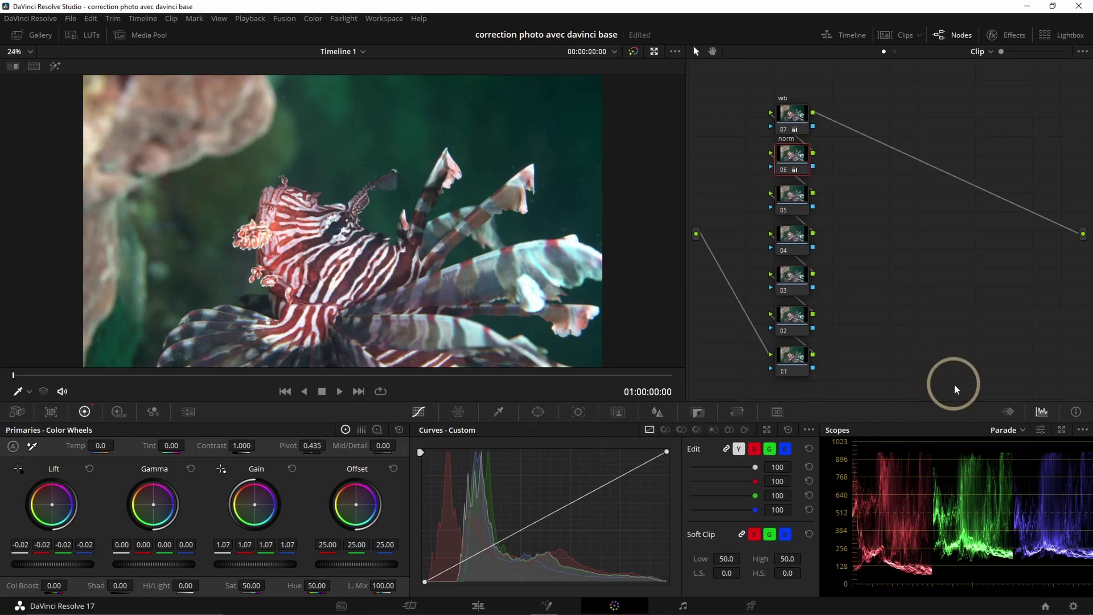
On node 05, raise Contrast to 1.062 and add shadow and highlight points on the custom curve.
click(801, 200)
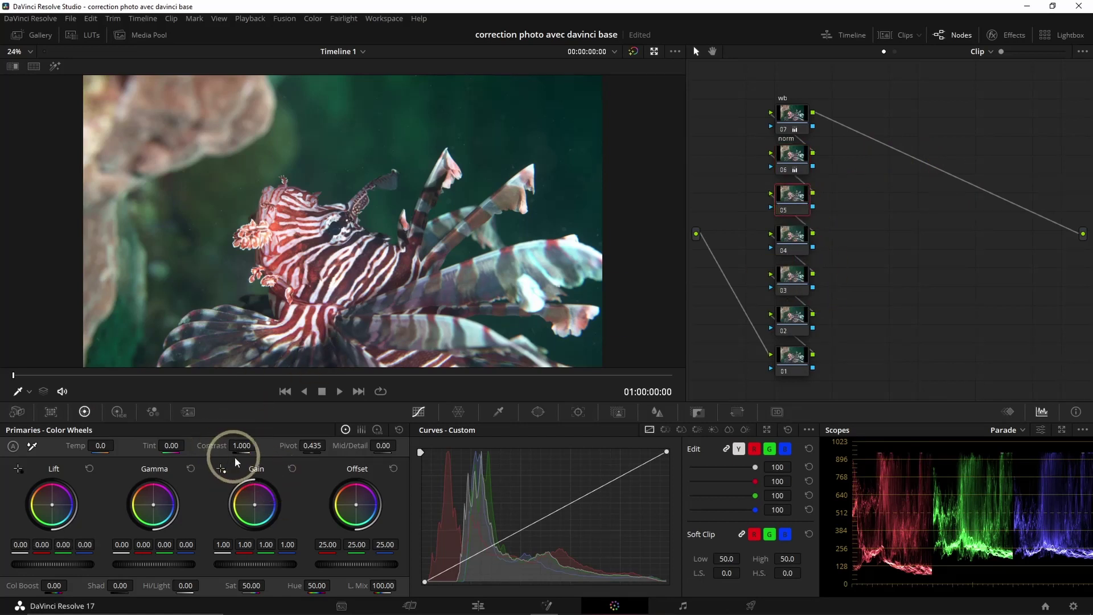
drag(242, 446, 254, 446)
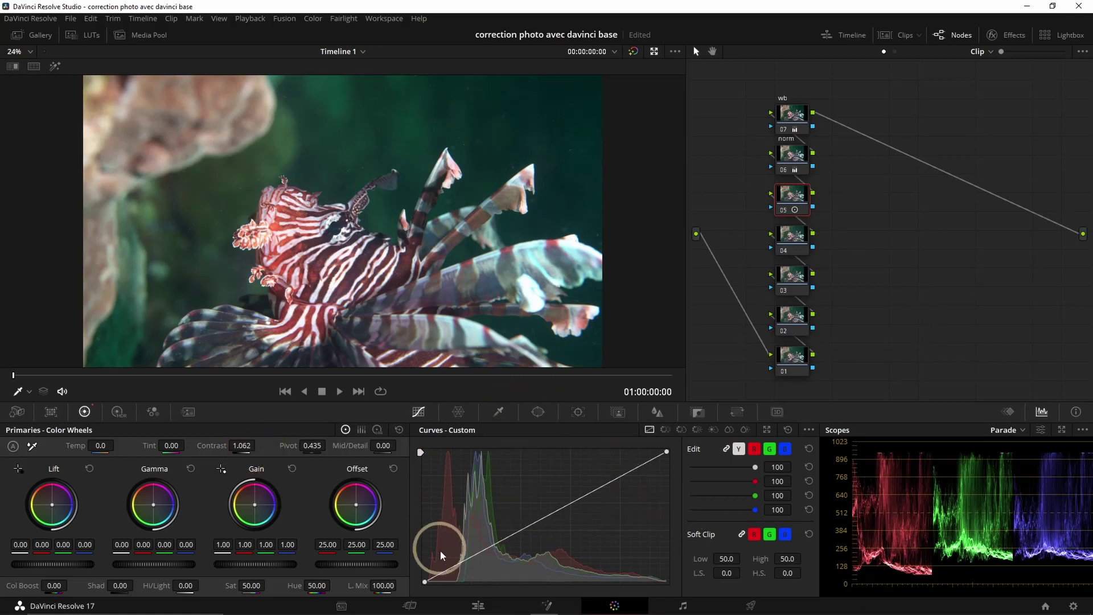
click(443, 574)
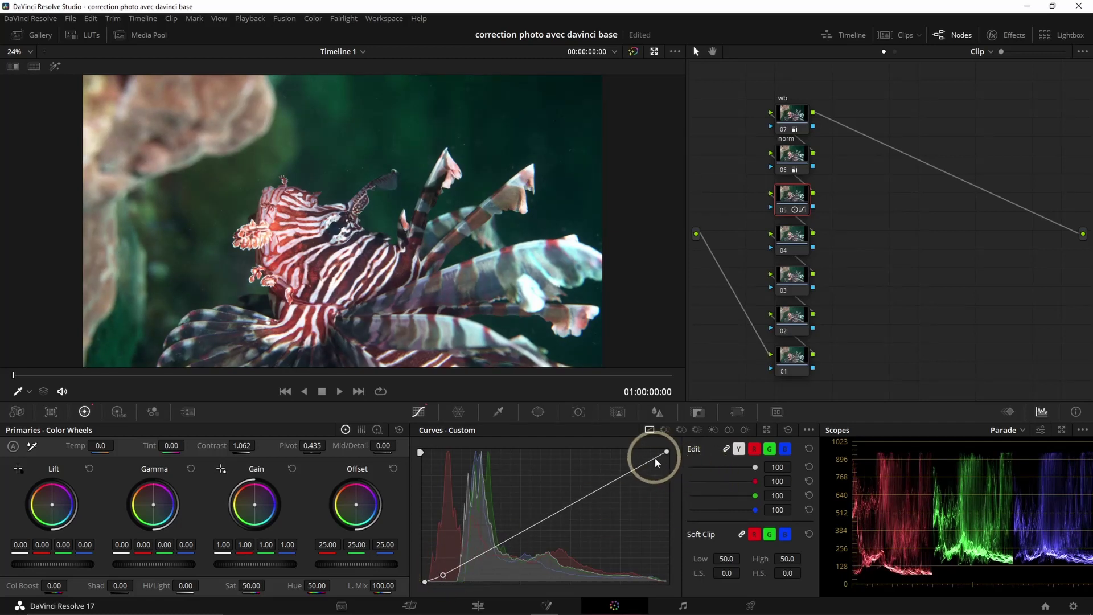
drag(655, 458, 651, 456)
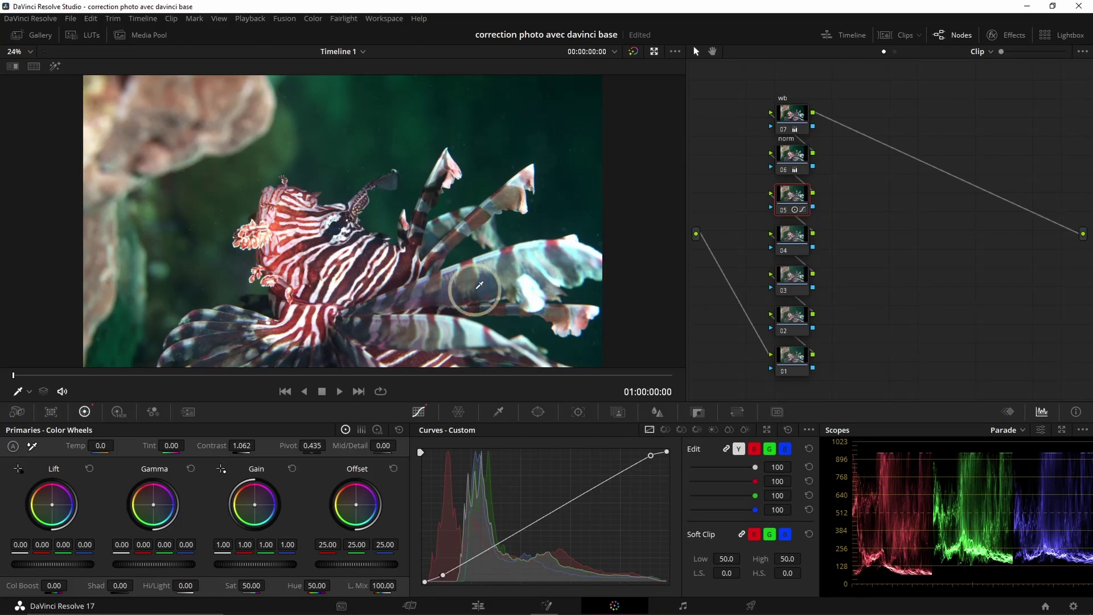
Boost node 04's saturation to 52.60 and toggle the grade bypass to compare.
click(785, 246)
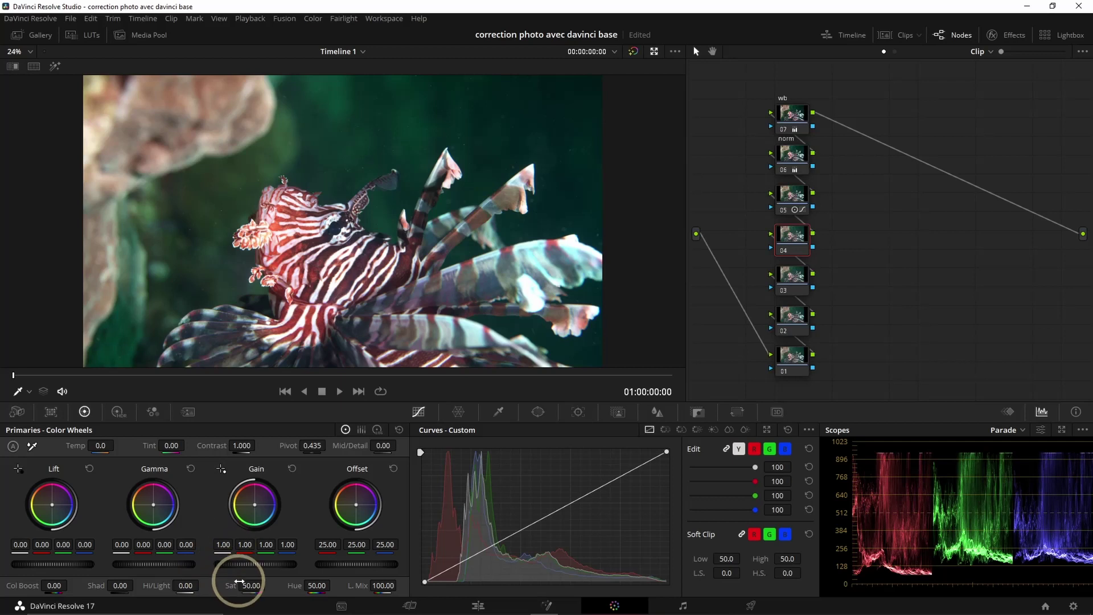
drag(246, 588, 251, 589)
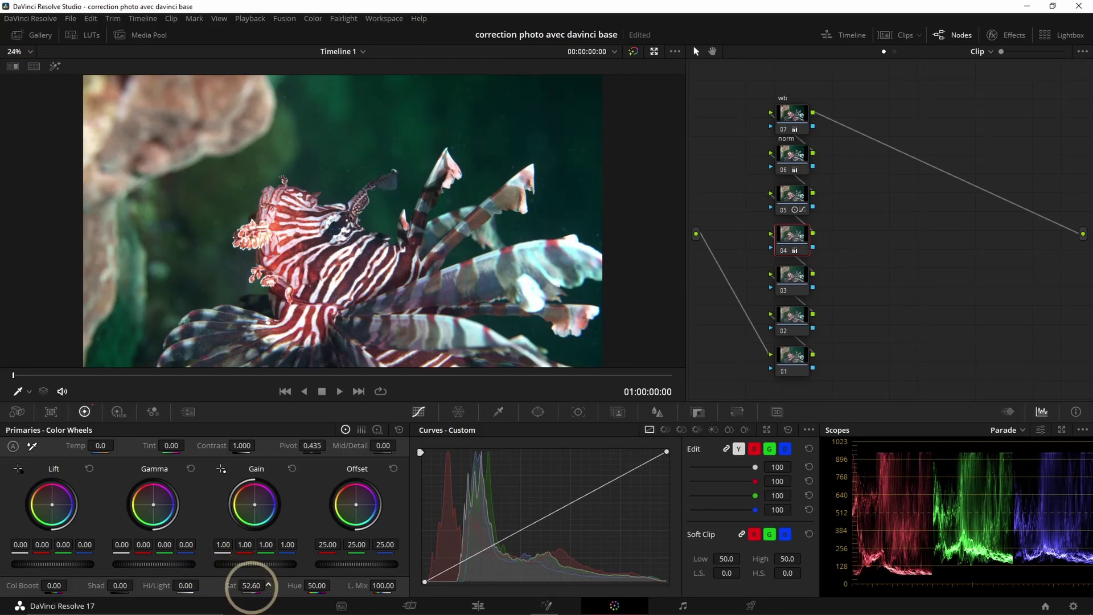
click(633, 50)
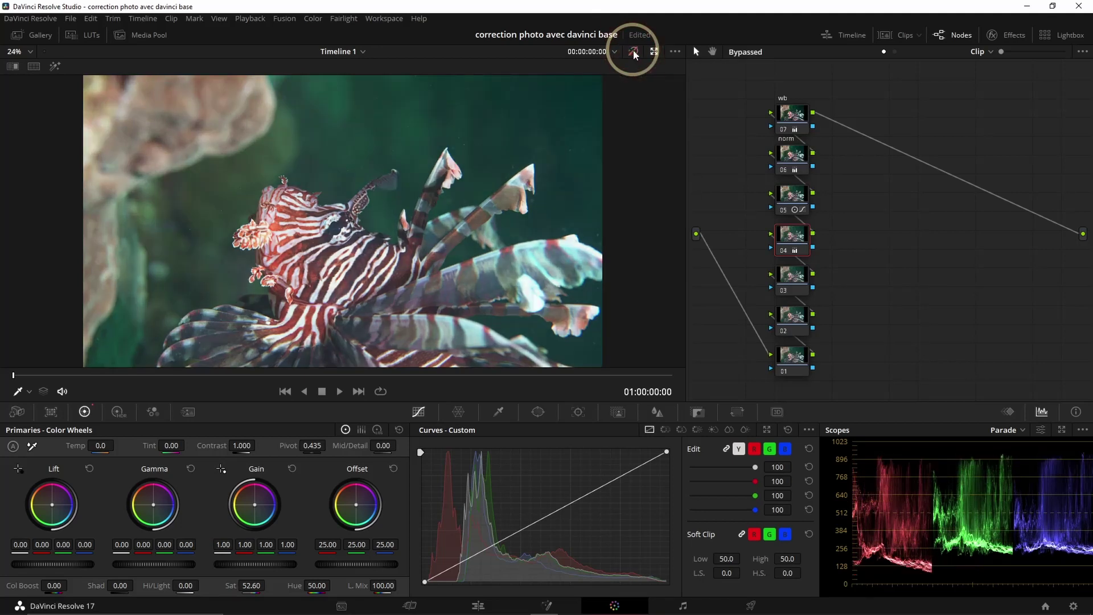
click(633, 51)
click(634, 51)
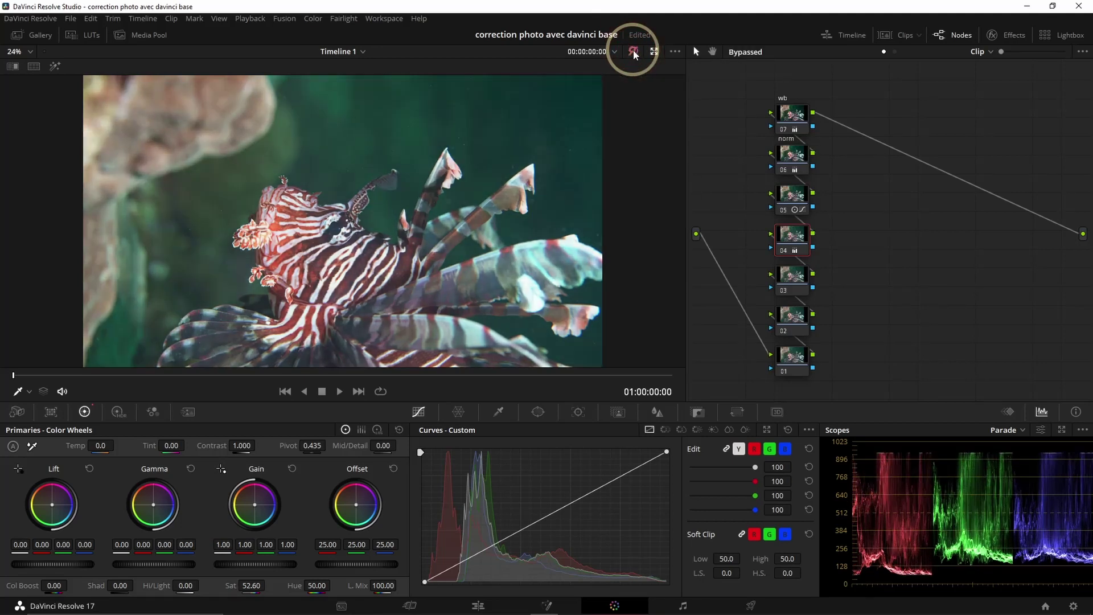
click(633, 51)
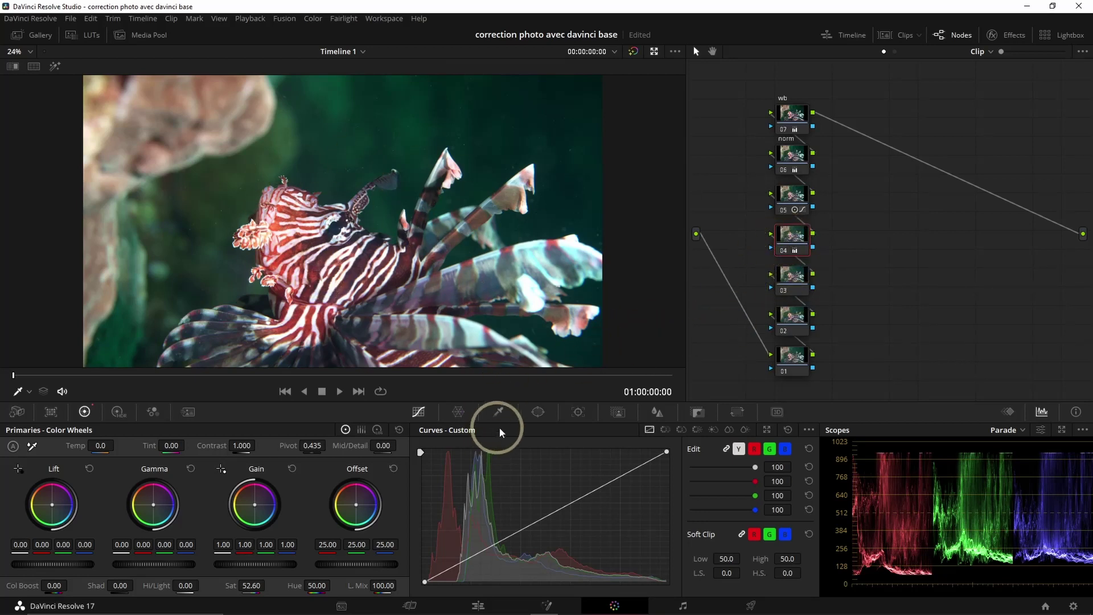
Add a wide, soft oval Circle window around the lionfish on node 04, Soft 1 at 1.63.
click(539, 411)
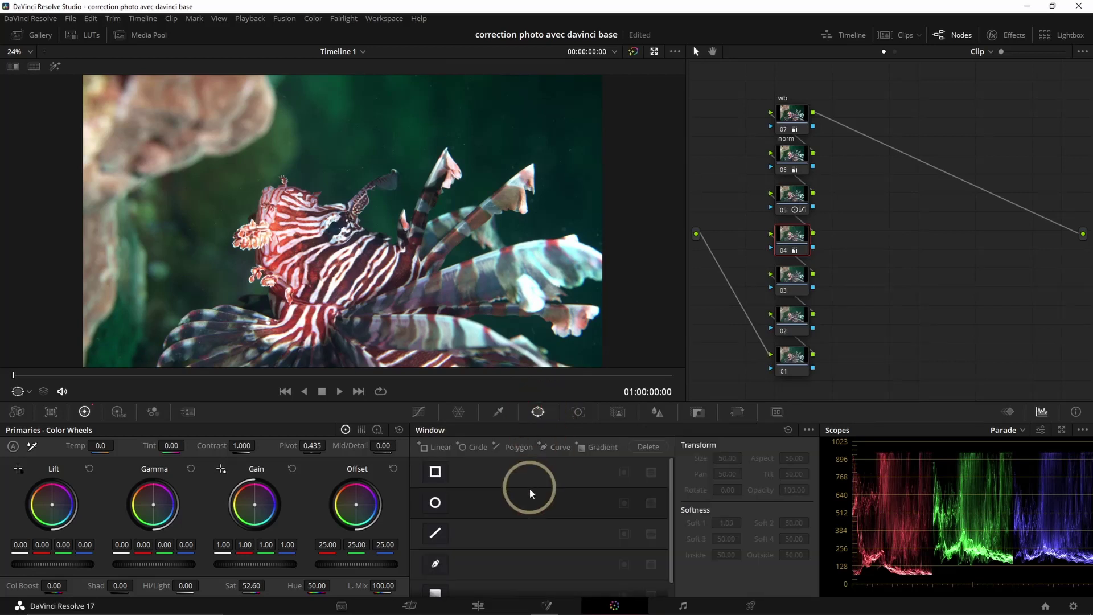
click(435, 503)
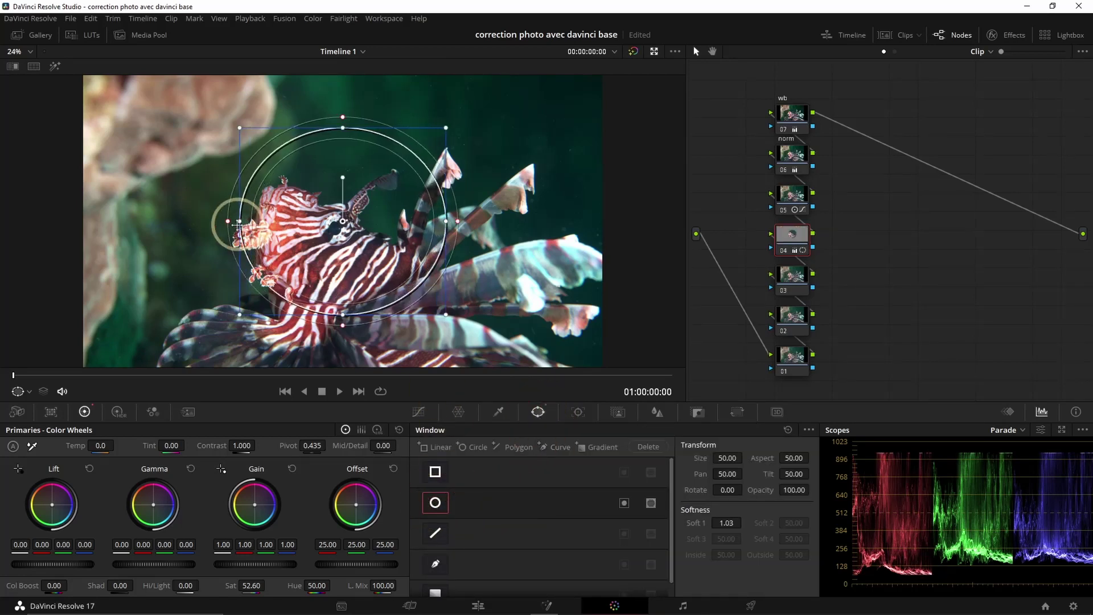
drag(237, 225, 121, 223)
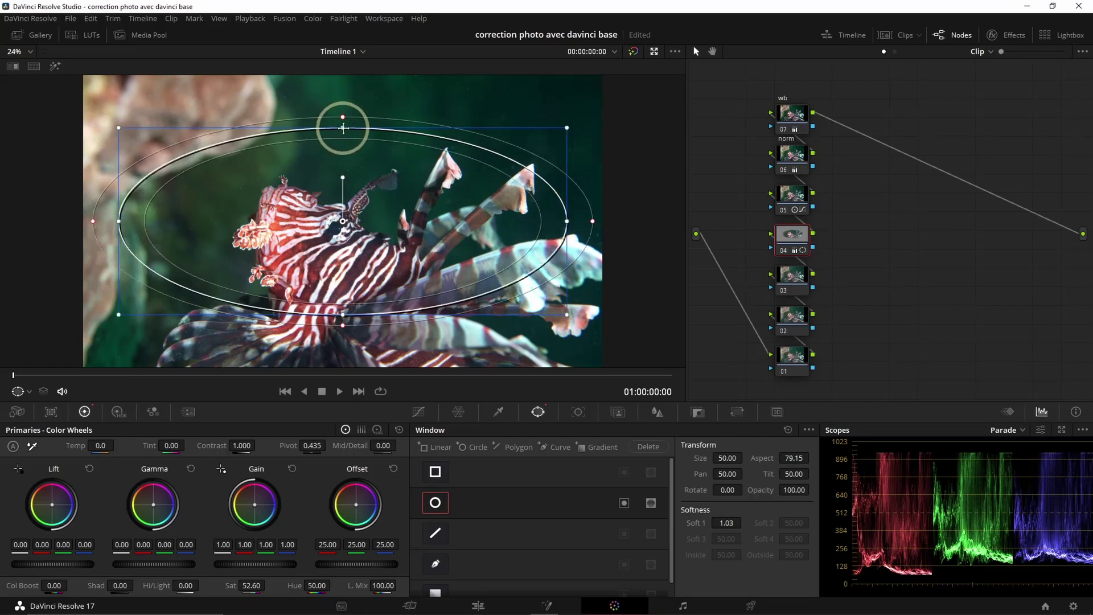
drag(343, 128, 348, 91)
drag(119, 221, 105, 221)
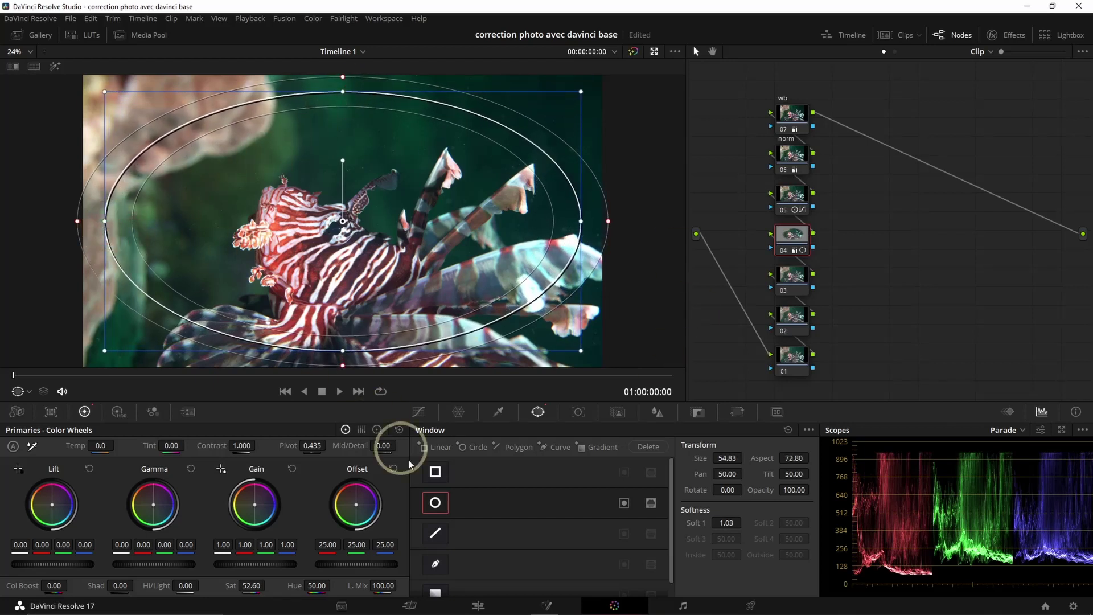
drag(724, 519, 737, 520)
click(815, 216)
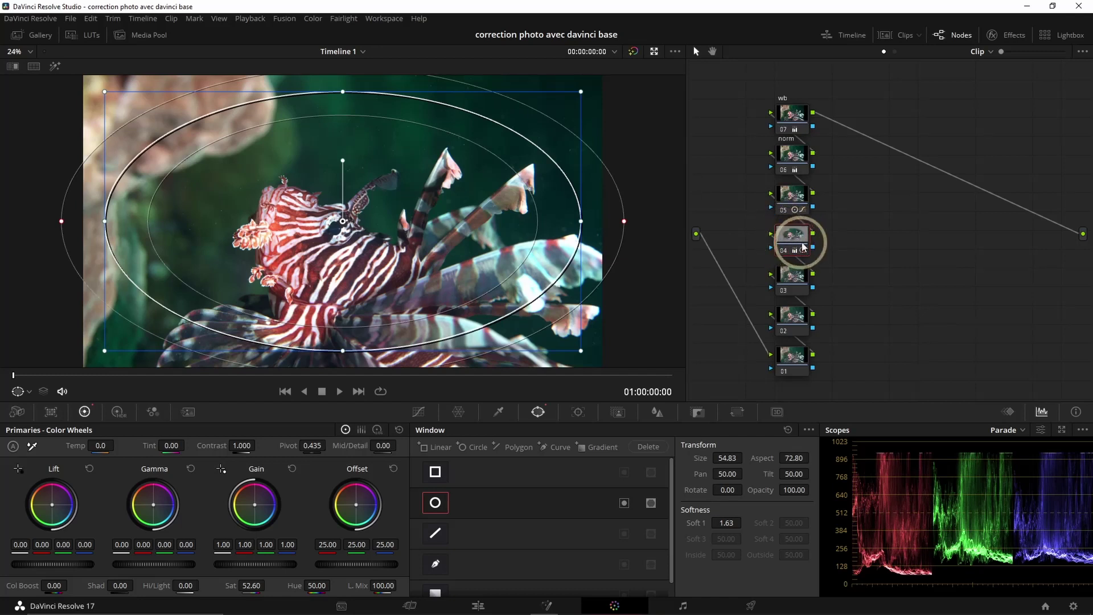
click(625, 504)
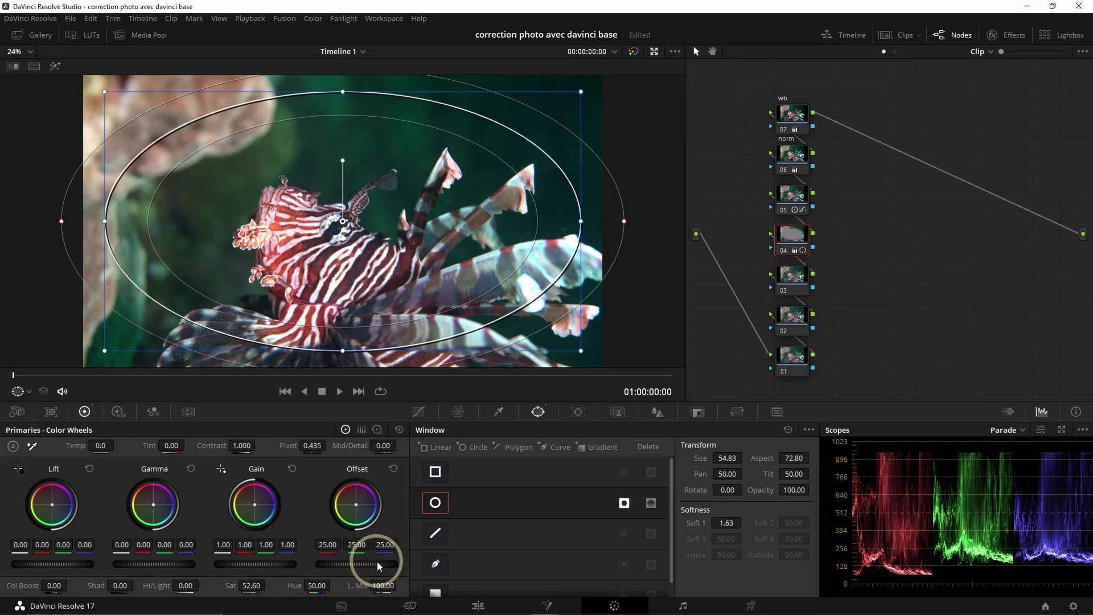
Grade inside the oval window with Offset 24.55, Gain 0.94 and Lift -0.02.
drag(378, 564, 191, 564)
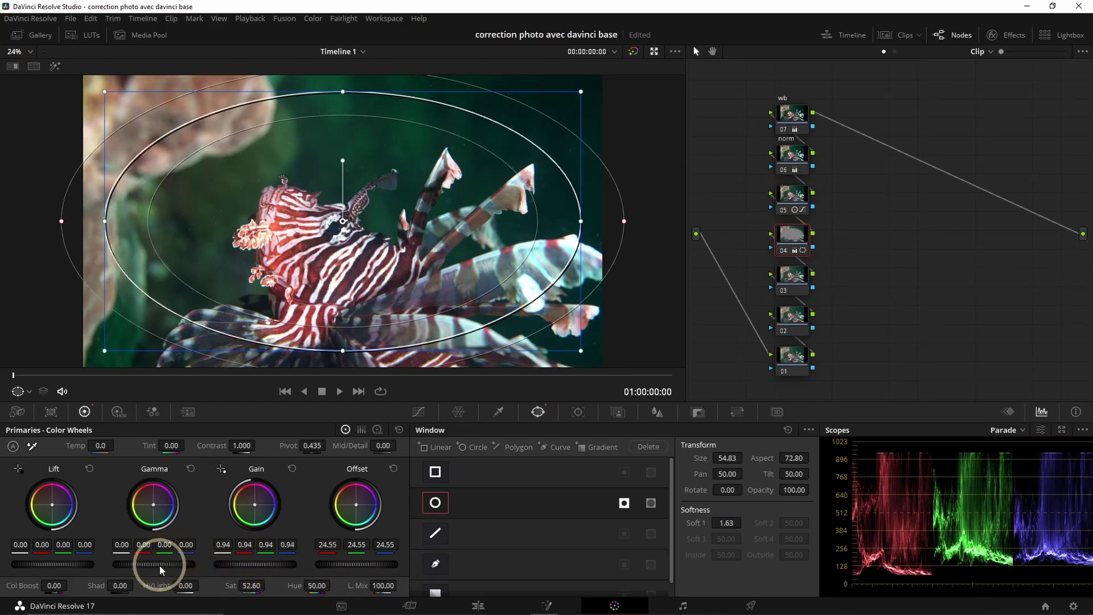
drag(142, 568, 138, 563)
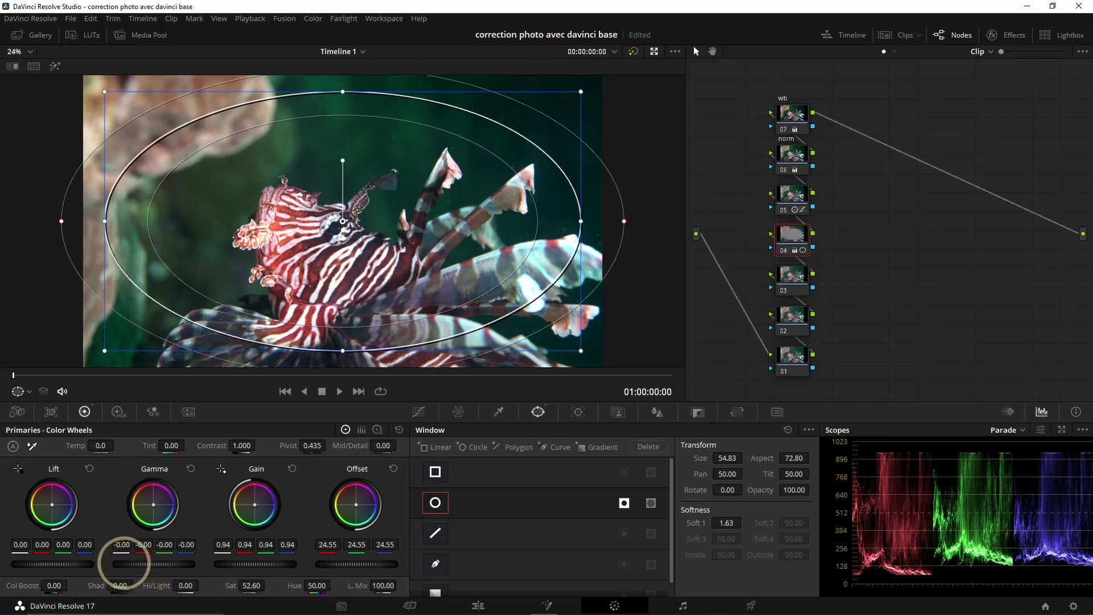
drag(67, 564, 26, 564)
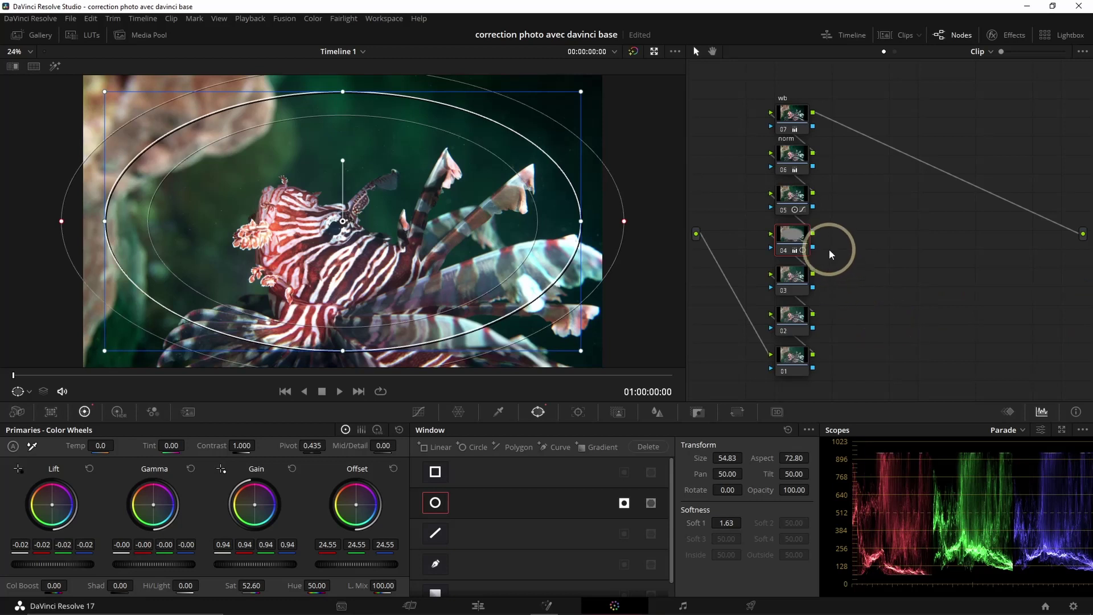
click(797, 192)
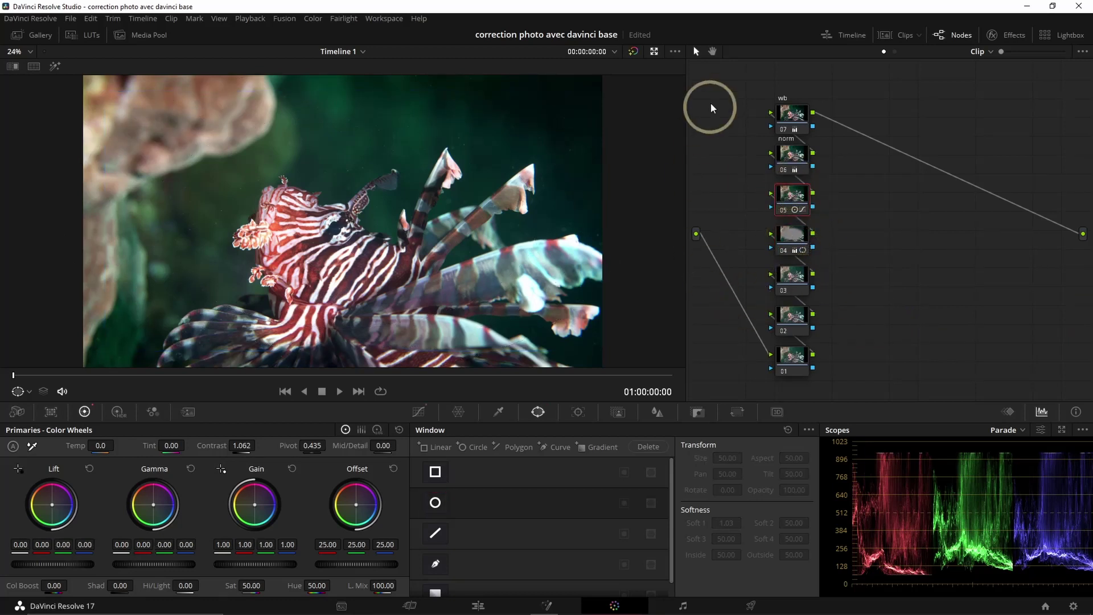
Compare the finished lionfish grade with bypass, then move to the parrotfish photo.
click(633, 51)
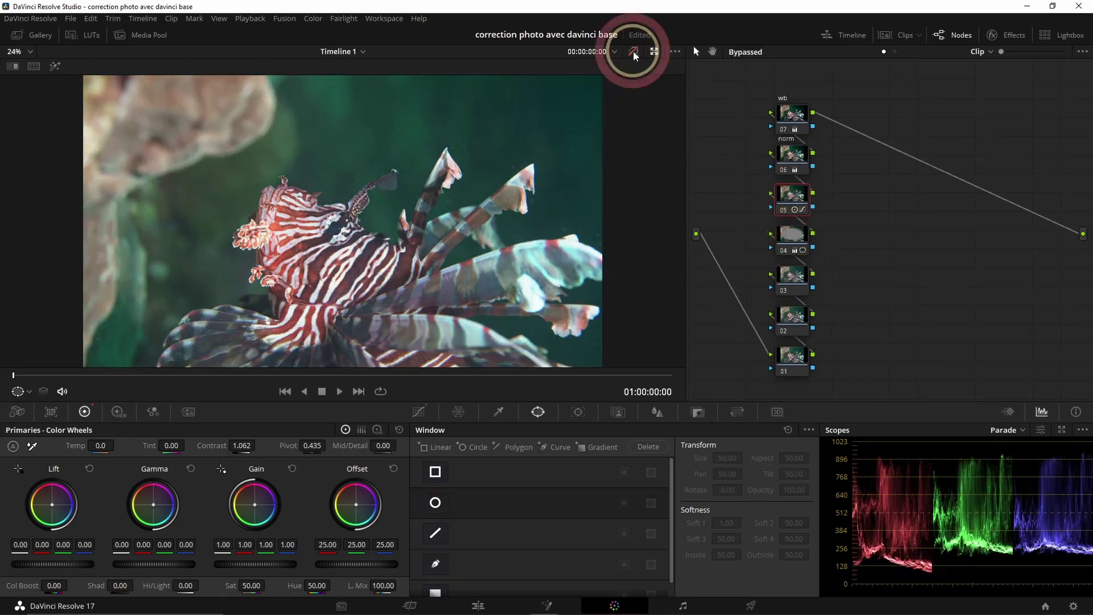
click(634, 52)
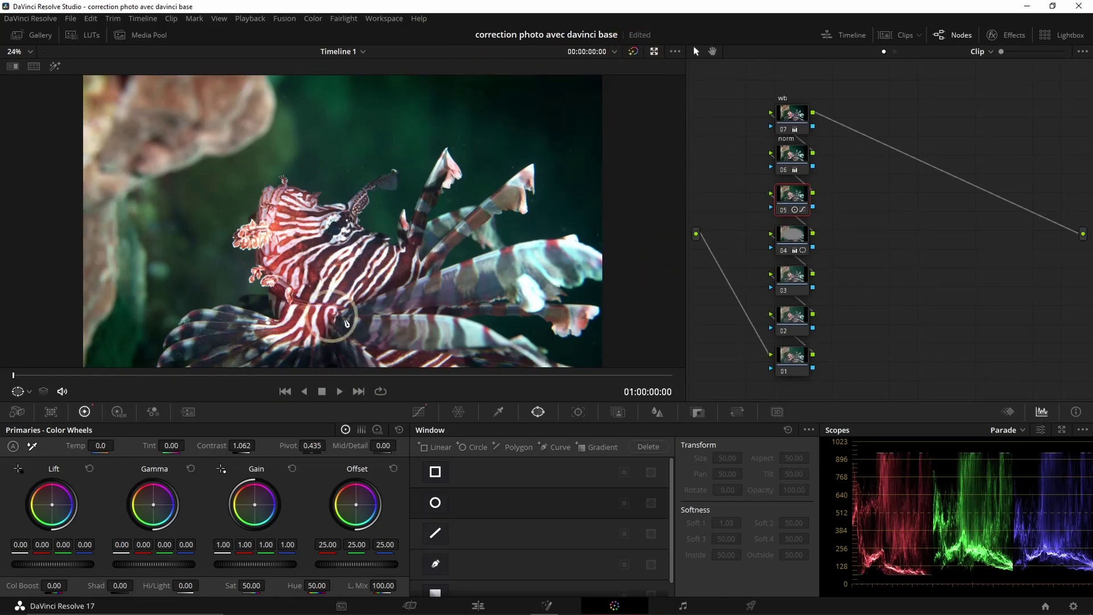
key(Down)
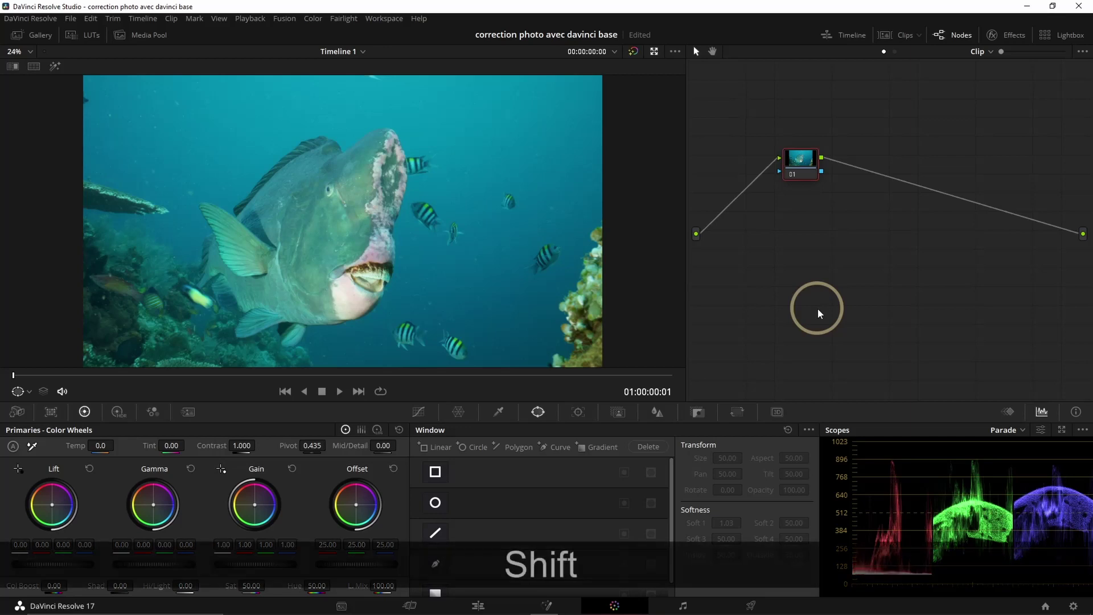
Add eight serial nodes and white-balance the top node on the fish's white lip (Temp -357.4, Tint 2.01).
key(shift+s)
key(shift+s)
key(shift+s)
key(shift+s)
key(shift+s)
key(shift+s)
key(shift+s)
key(shift+s)
key(shift+s)
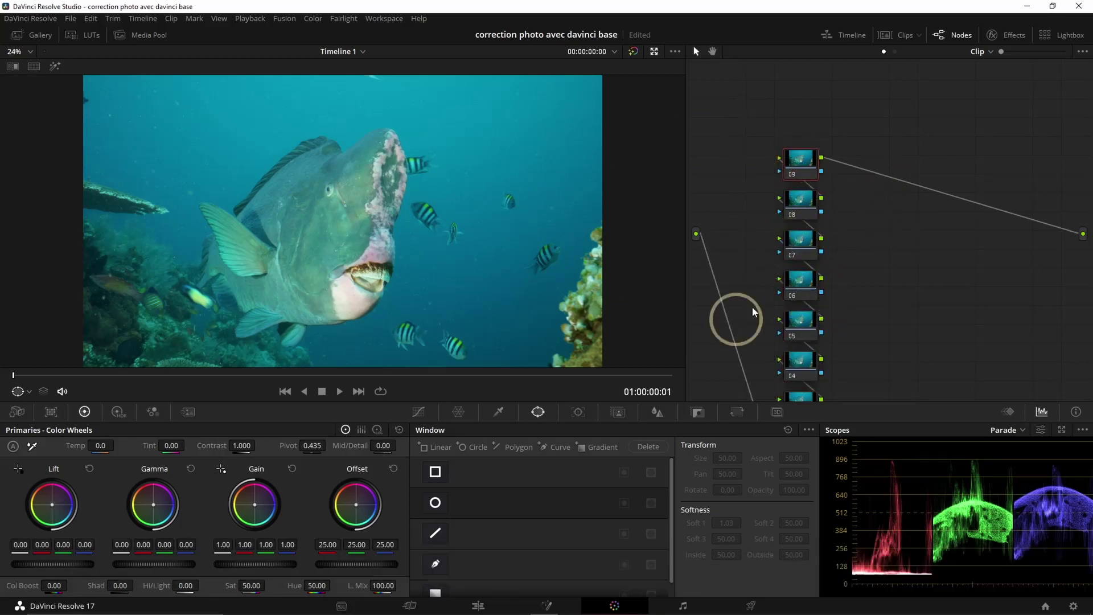
click(33, 446)
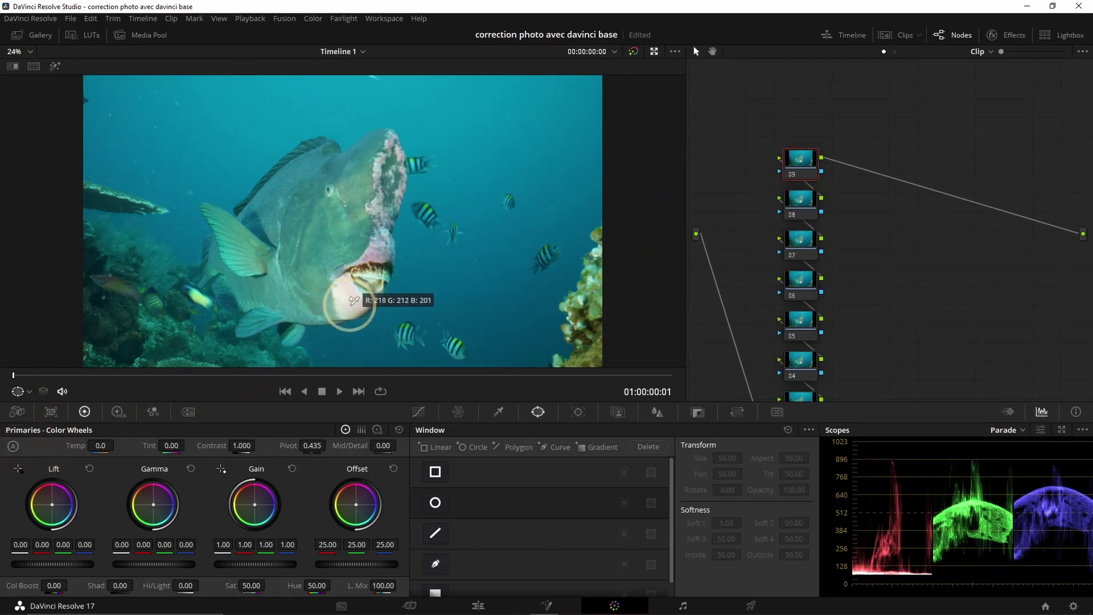
click(391, 330)
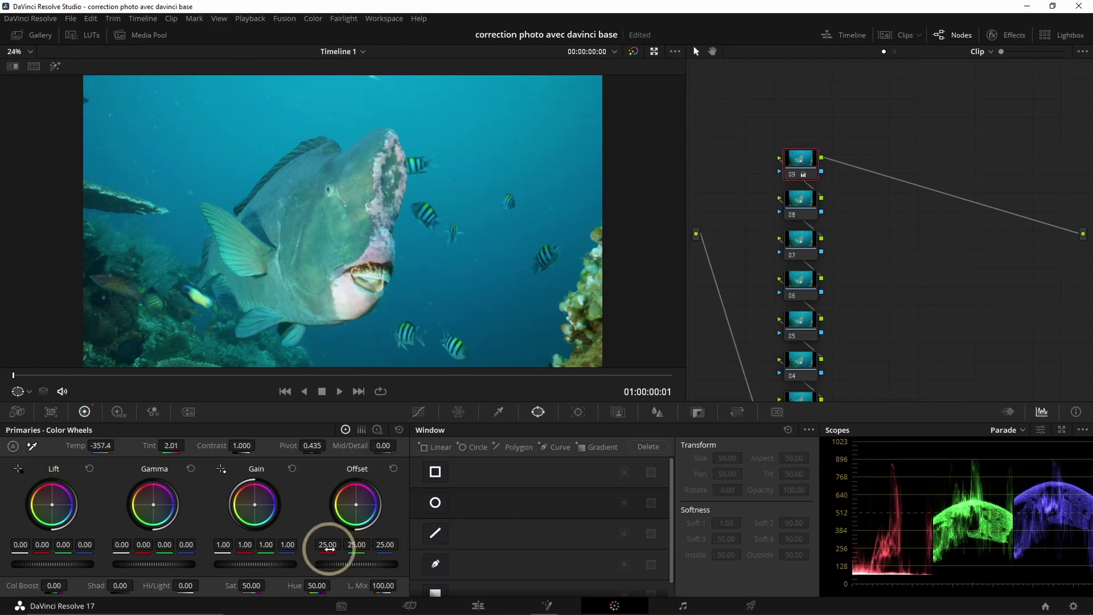
On node 09, raise red Offset to 30.52, Gain to 1.05, and lower Lift to -0.01/-0.05/-0.06.
drag(329, 547, 364, 546)
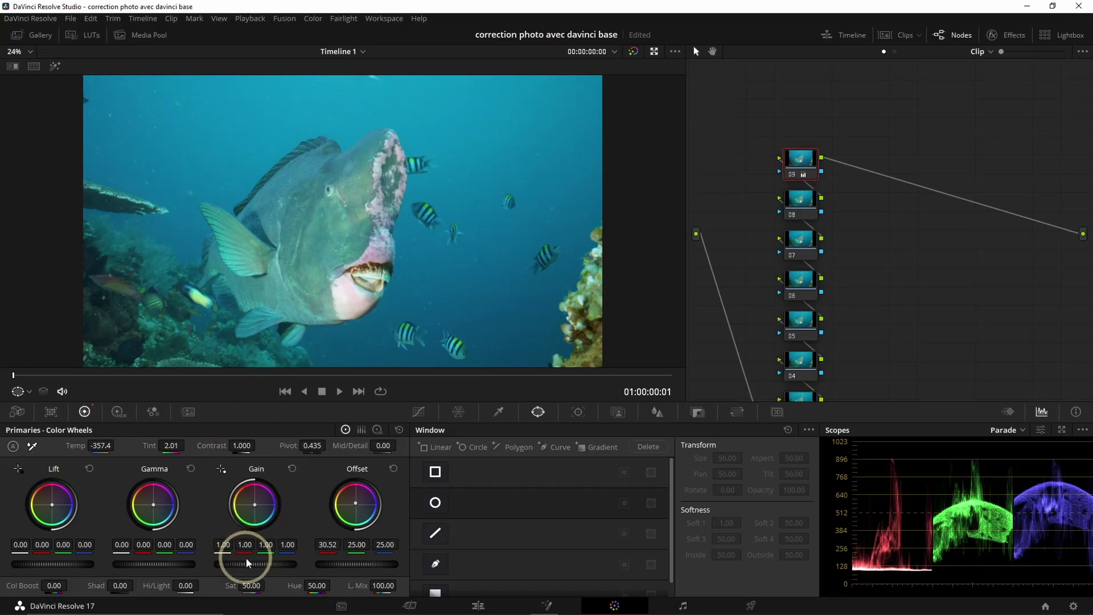
drag(244, 563, 319, 549)
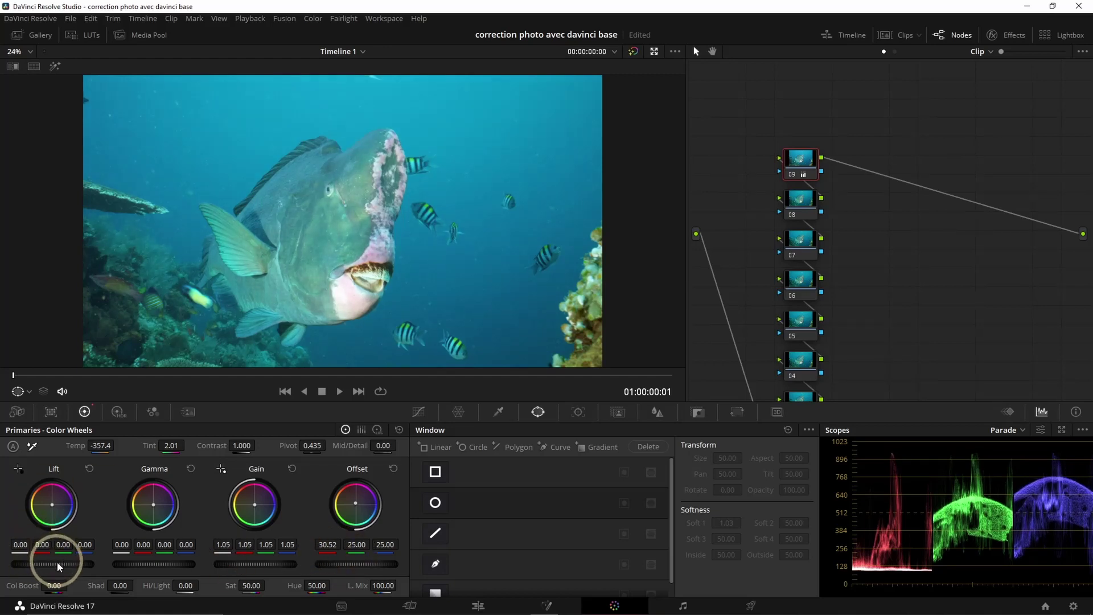
drag(57, 561, 21, 563)
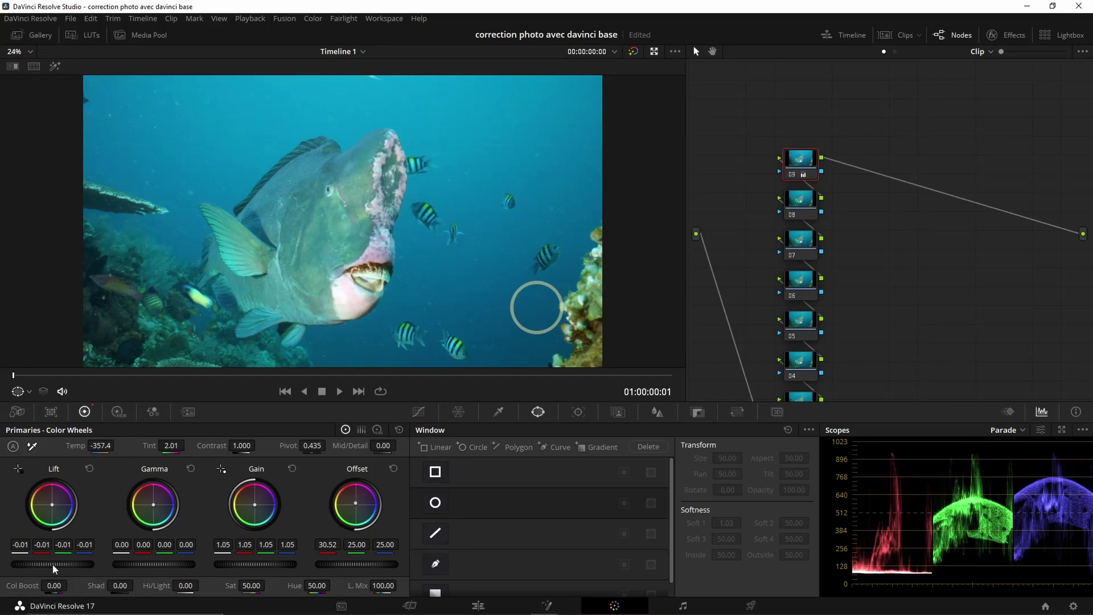
drag(66, 547, 56, 551)
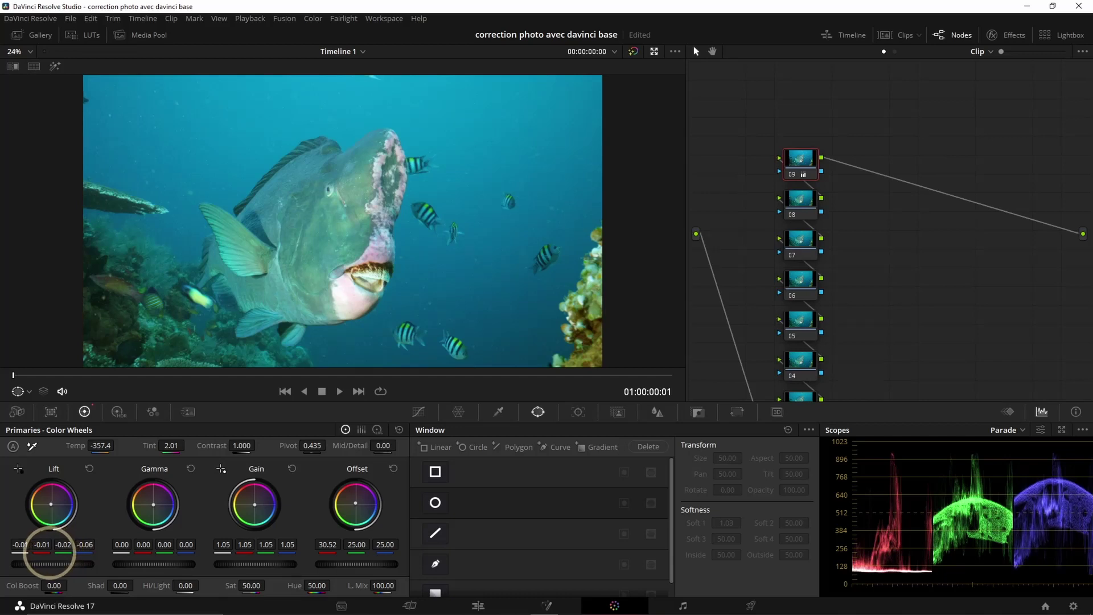
drag(69, 548, 44, 546)
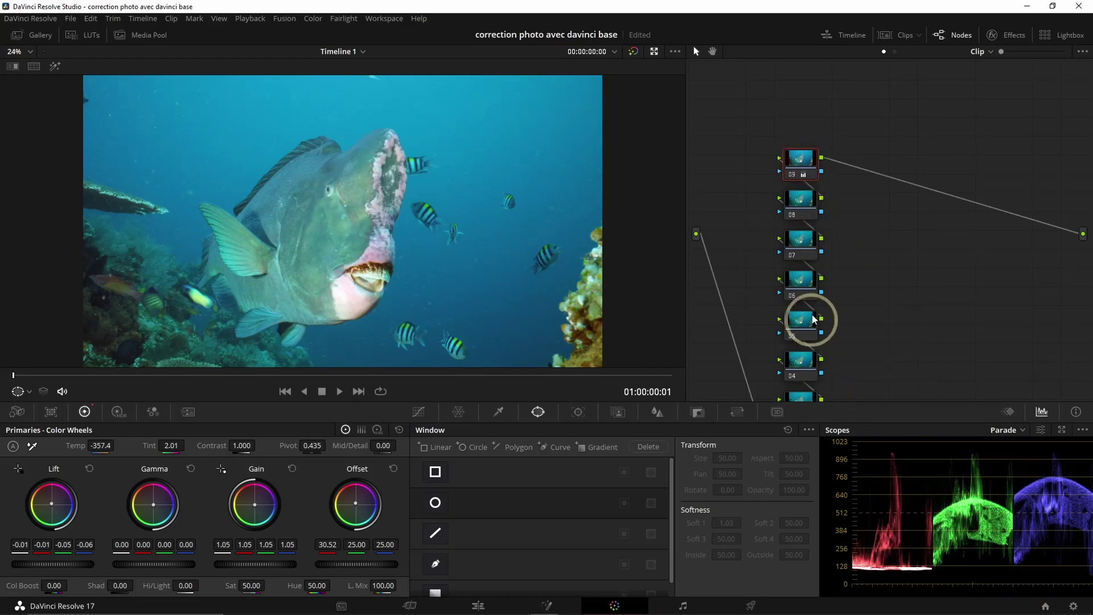
click(800, 200)
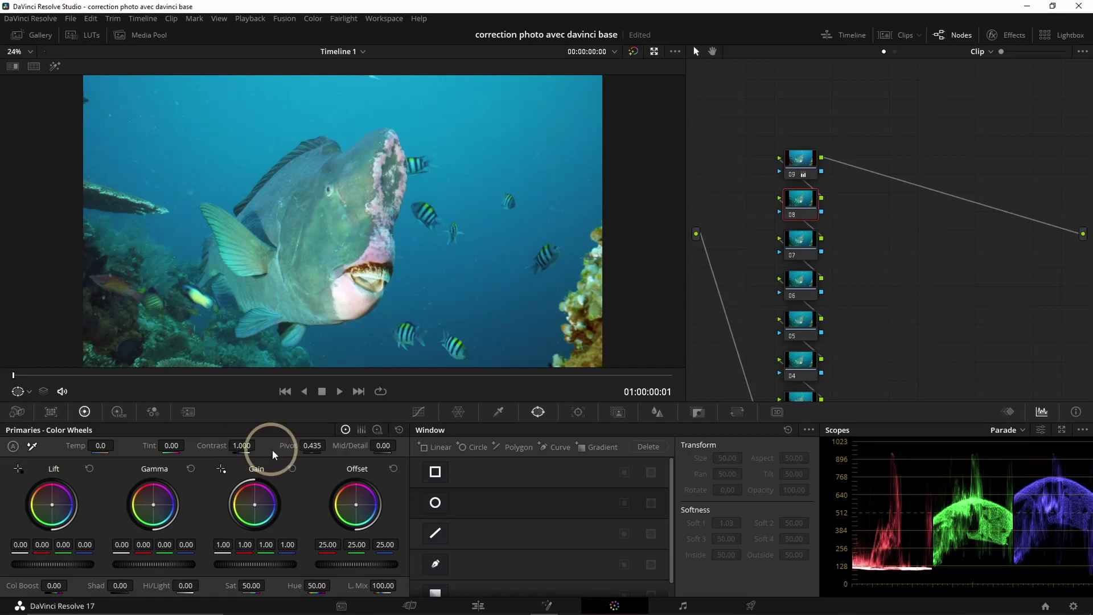
Give node 08 a custom curve with the shadow end pulled down and a point near the highlights.
click(419, 414)
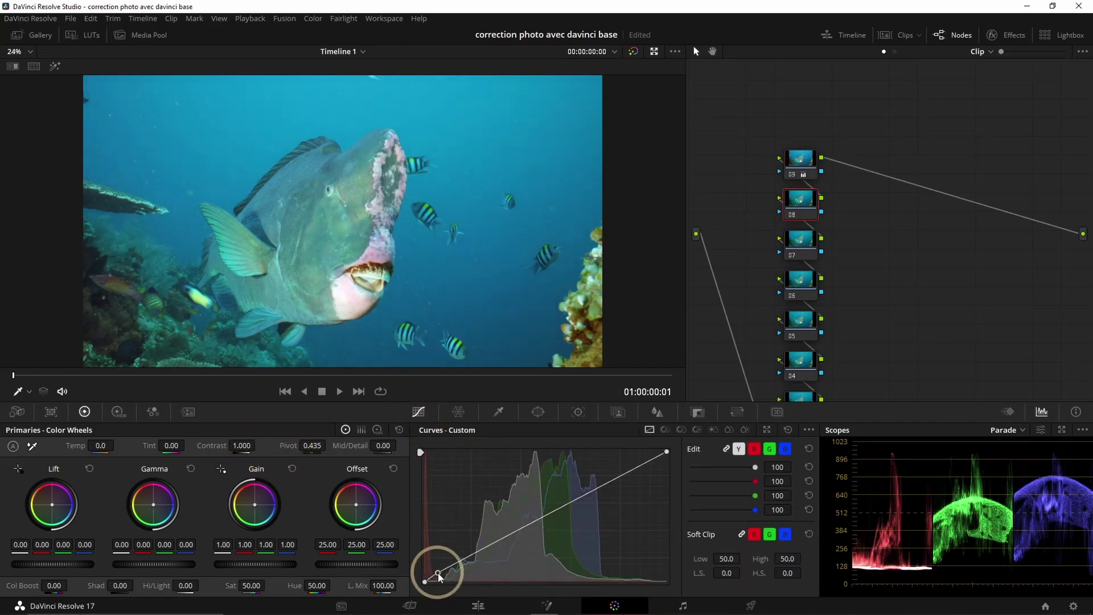
drag(438, 572, 444, 581)
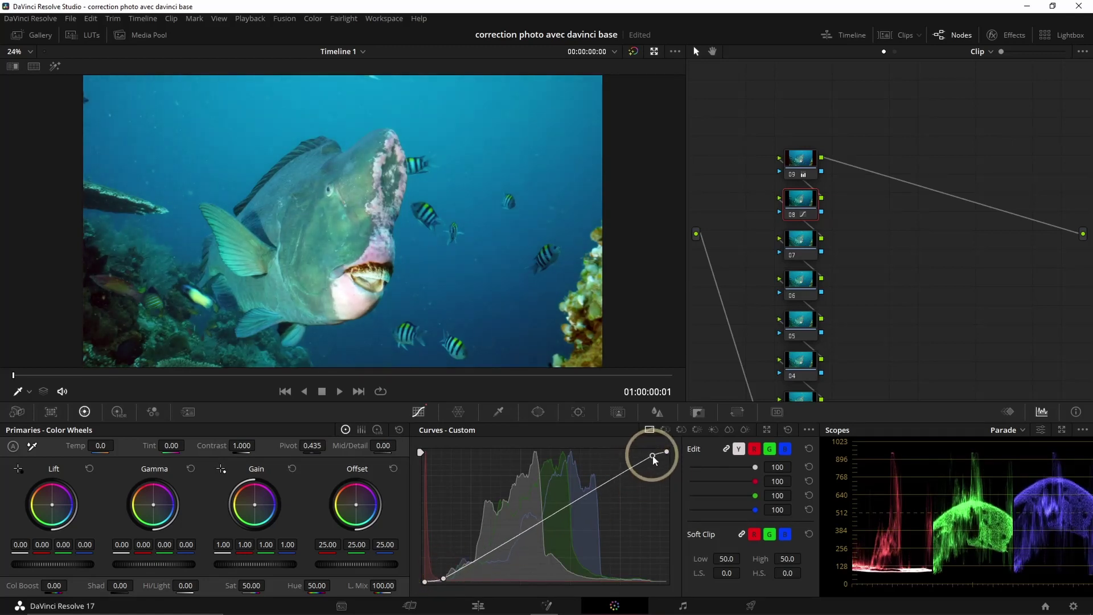
click(652, 457)
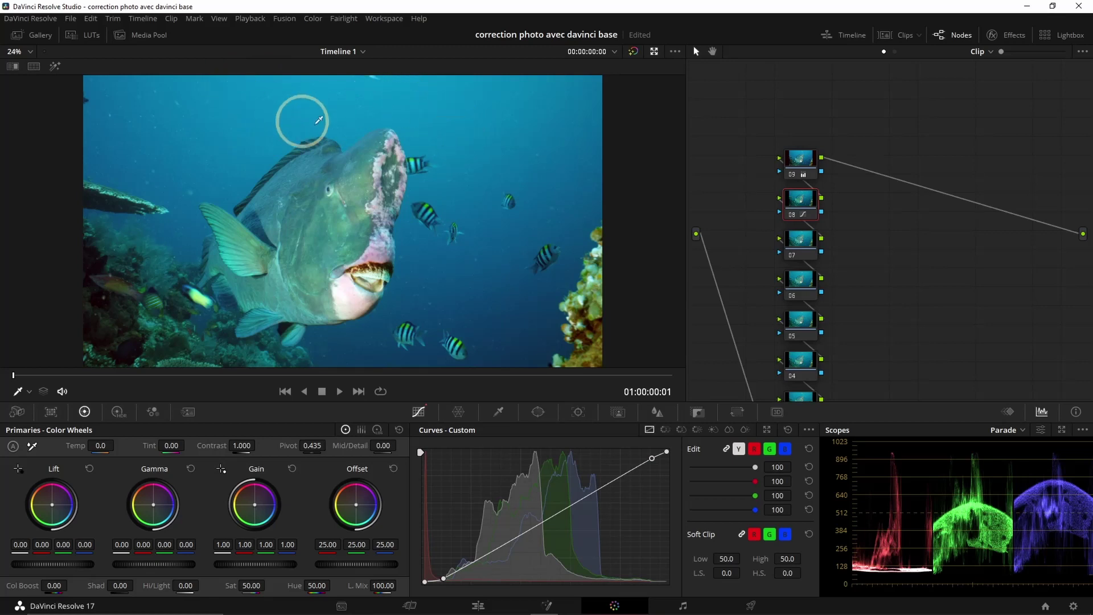
click(794, 256)
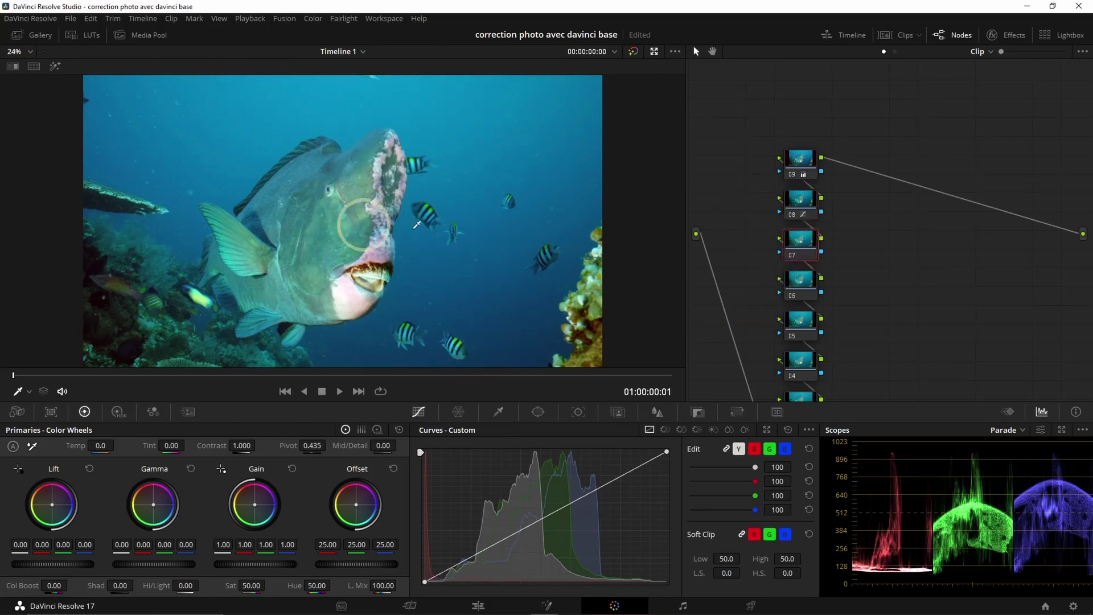
On node 07, sample the fish's colour into the Color Warper and set its mesh to 24 by 16.
click(459, 412)
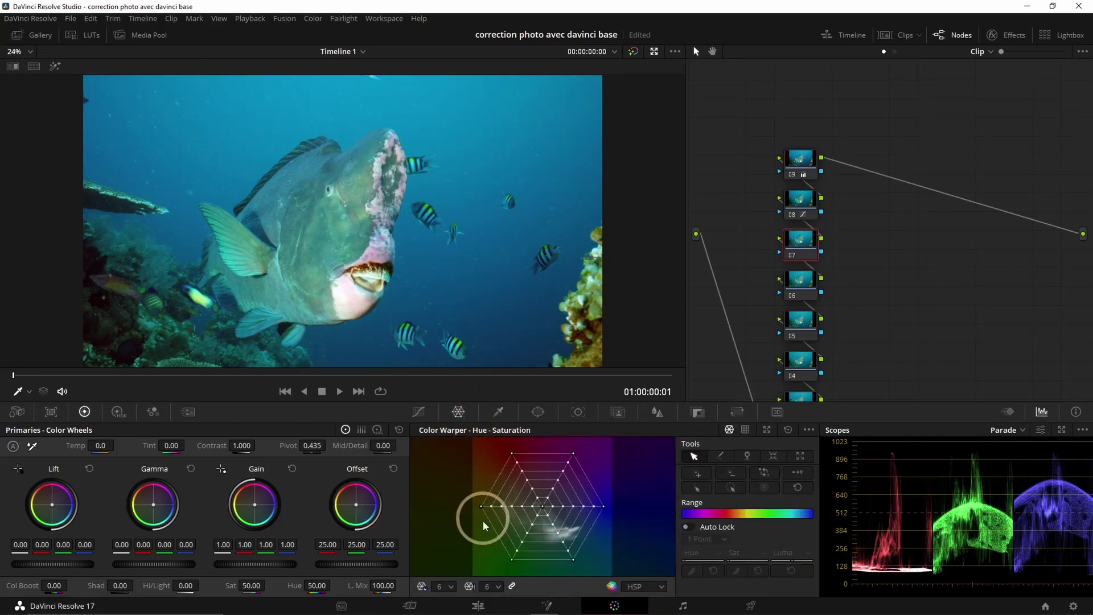
click(418, 351)
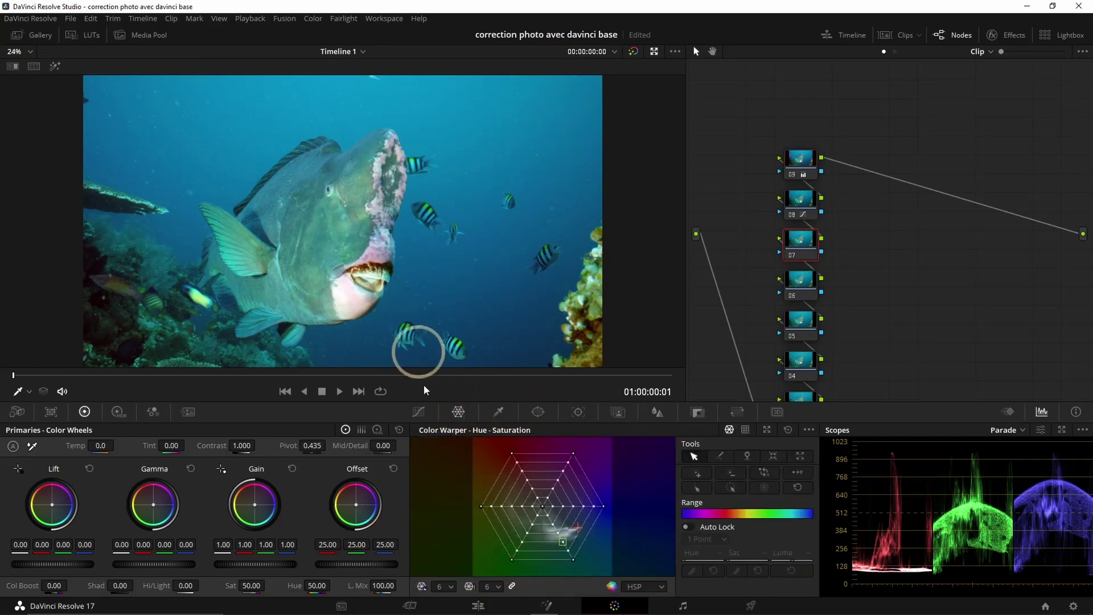
click(490, 587)
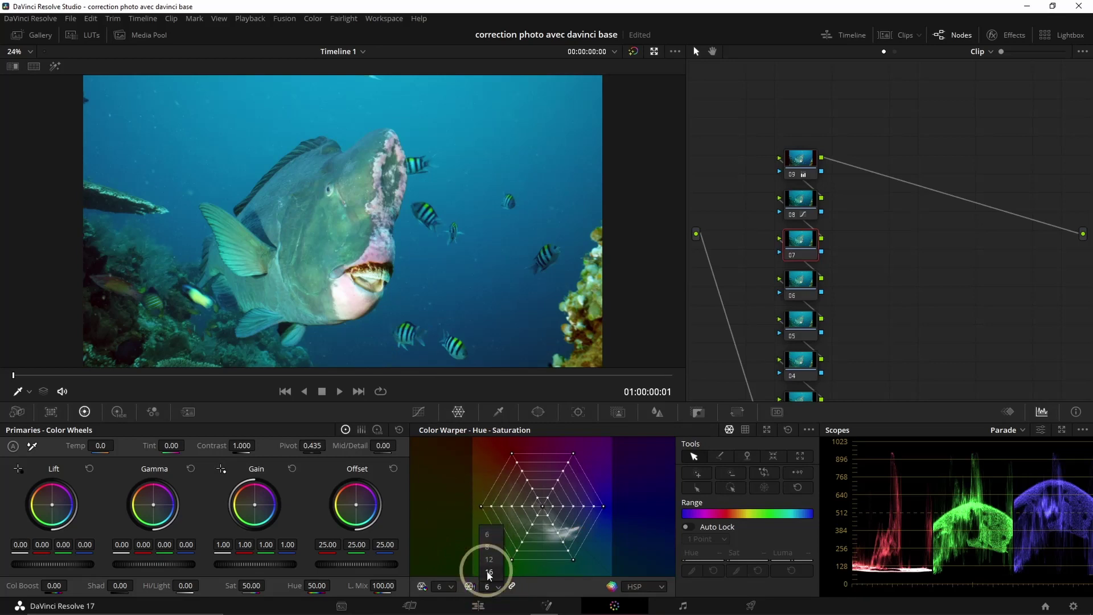
click(489, 573)
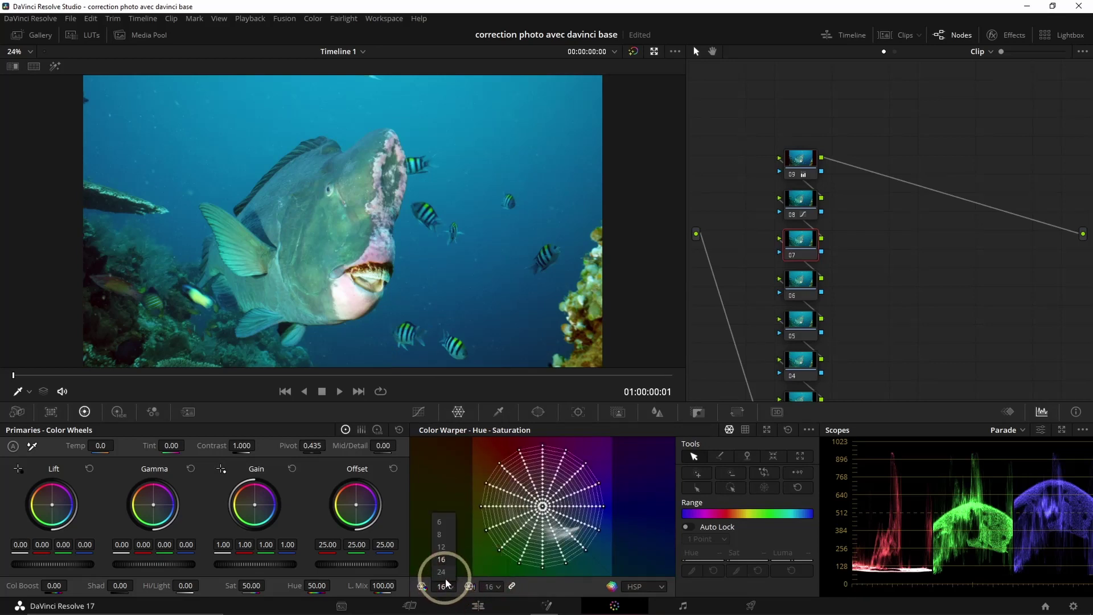
click(443, 572)
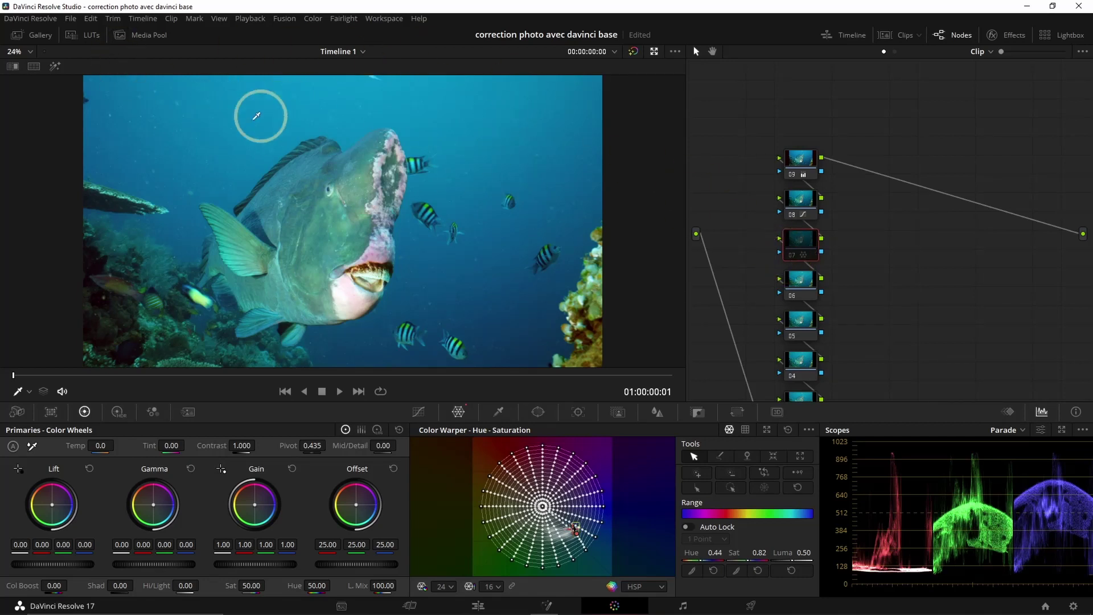
click(793, 256)
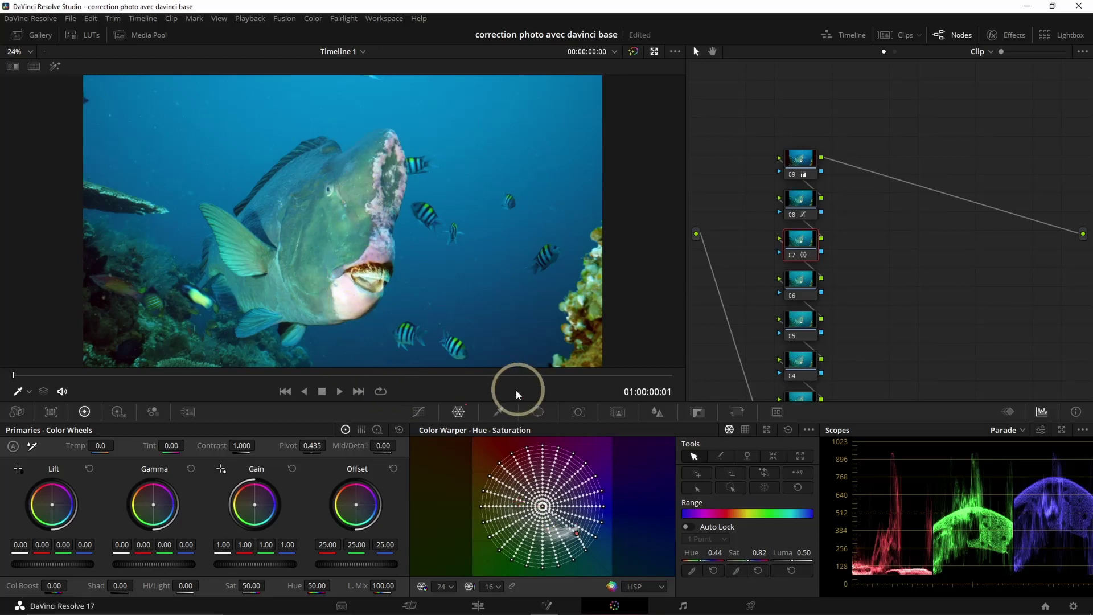
click(807, 288)
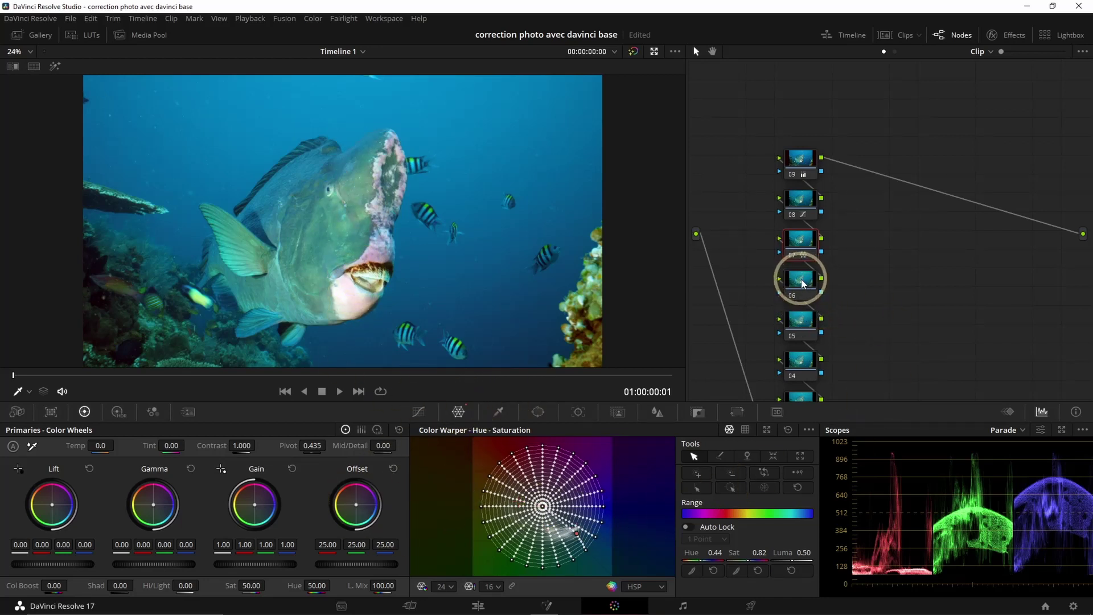
Place a rotated narrow oval window over the fish's head on node 06 and raise its Offset to 25.30.
click(537, 413)
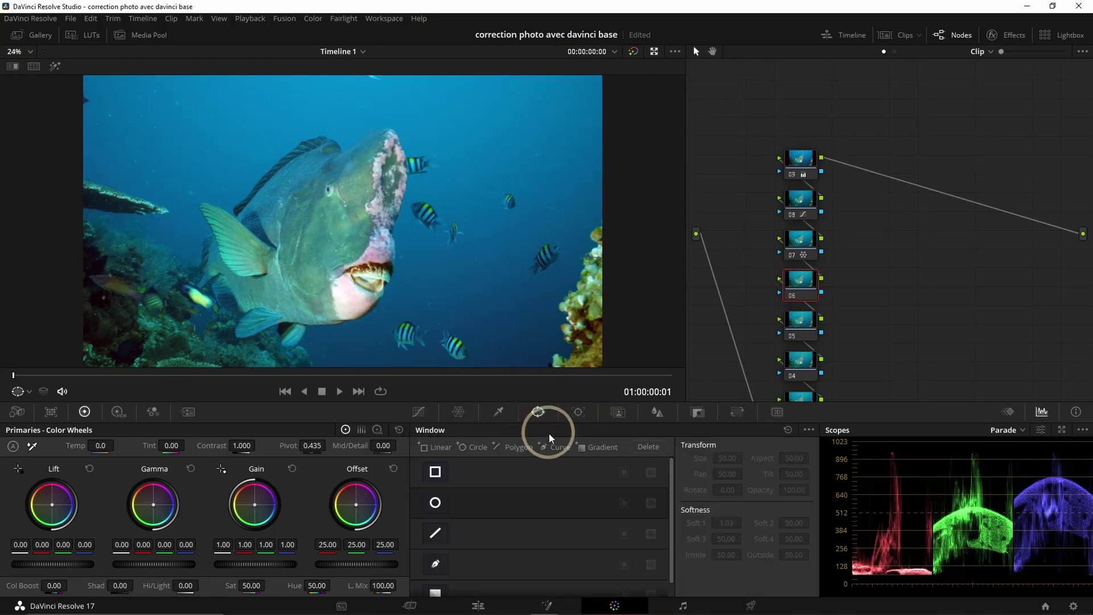
click(436, 503)
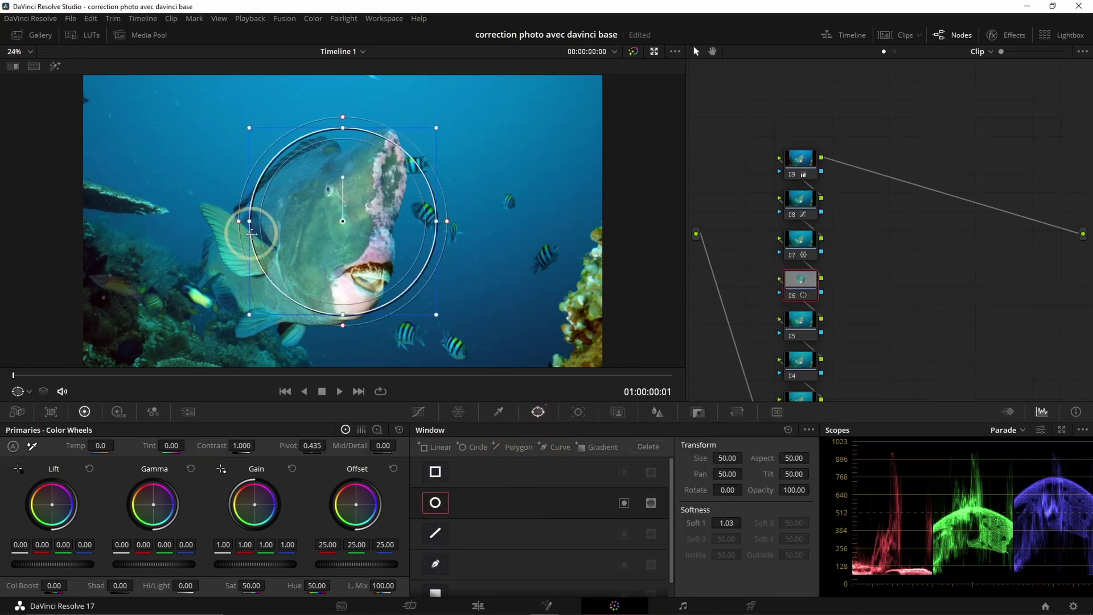
drag(251, 220, 283, 222)
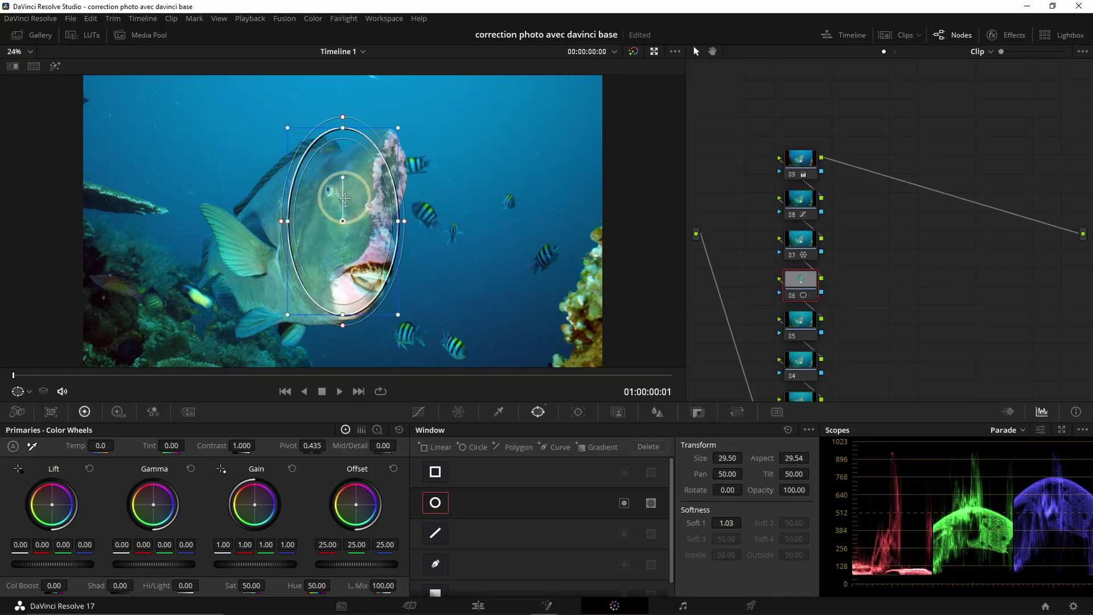
drag(344, 175, 353, 177)
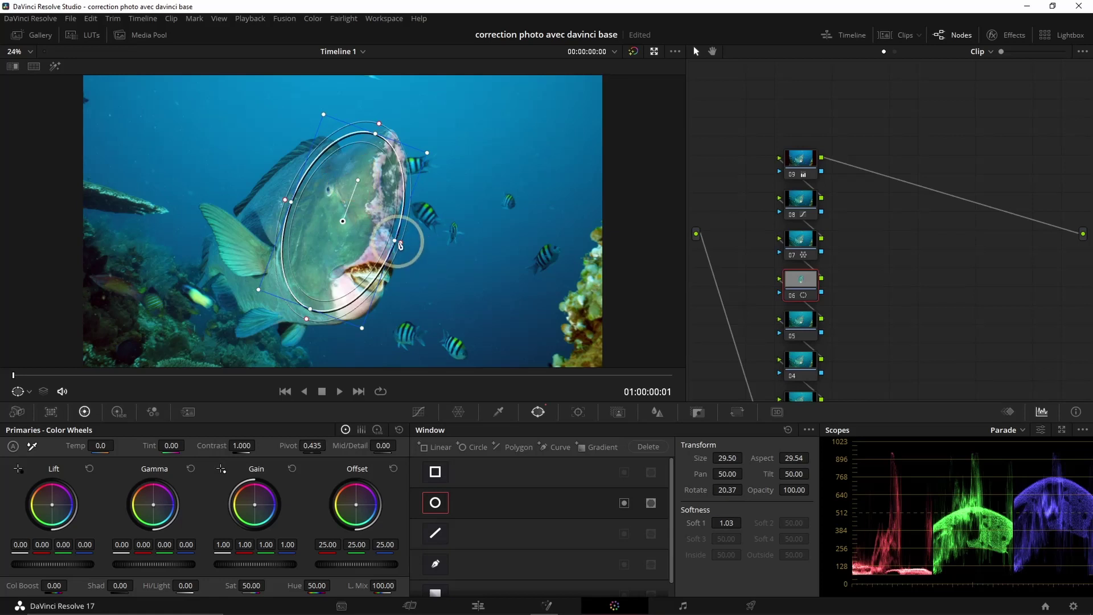
drag(394, 241, 387, 239)
drag(349, 195, 355, 202)
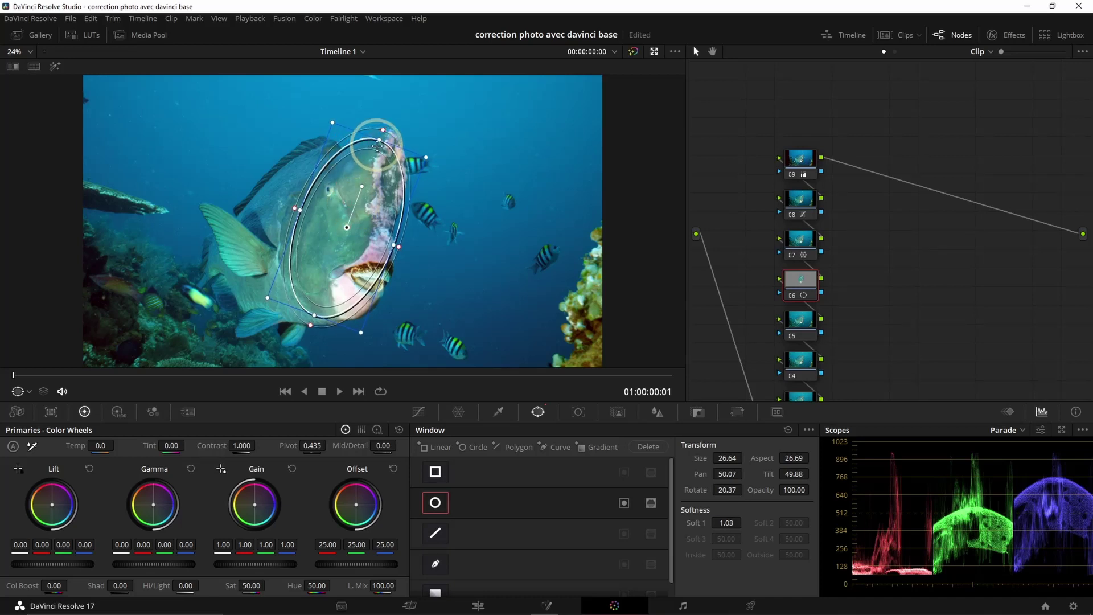
drag(379, 142, 378, 146)
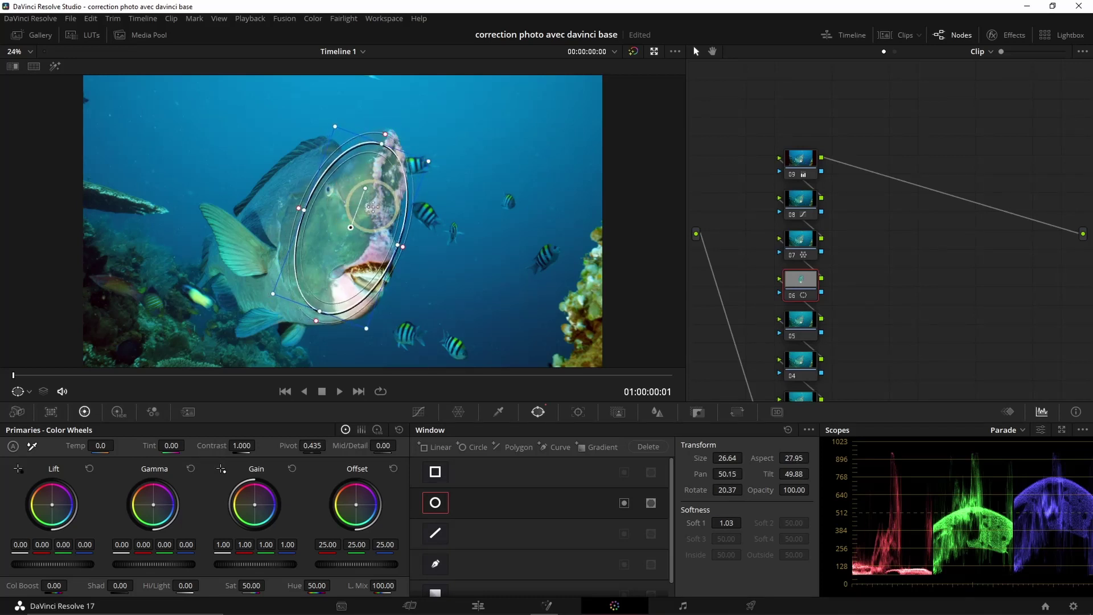
drag(373, 206, 365, 207)
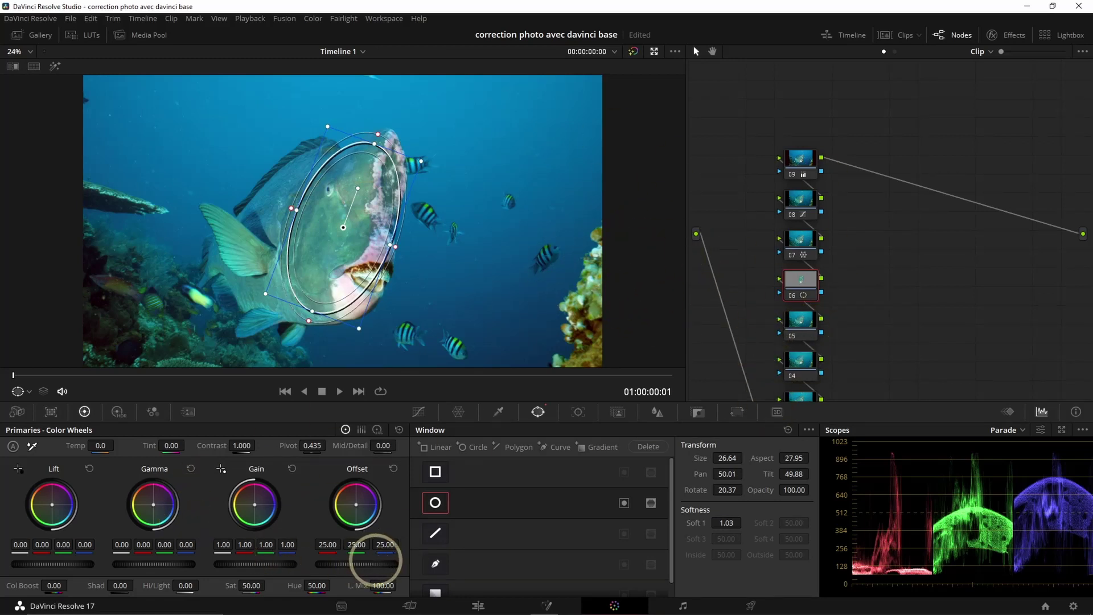
drag(374, 556, 435, 555)
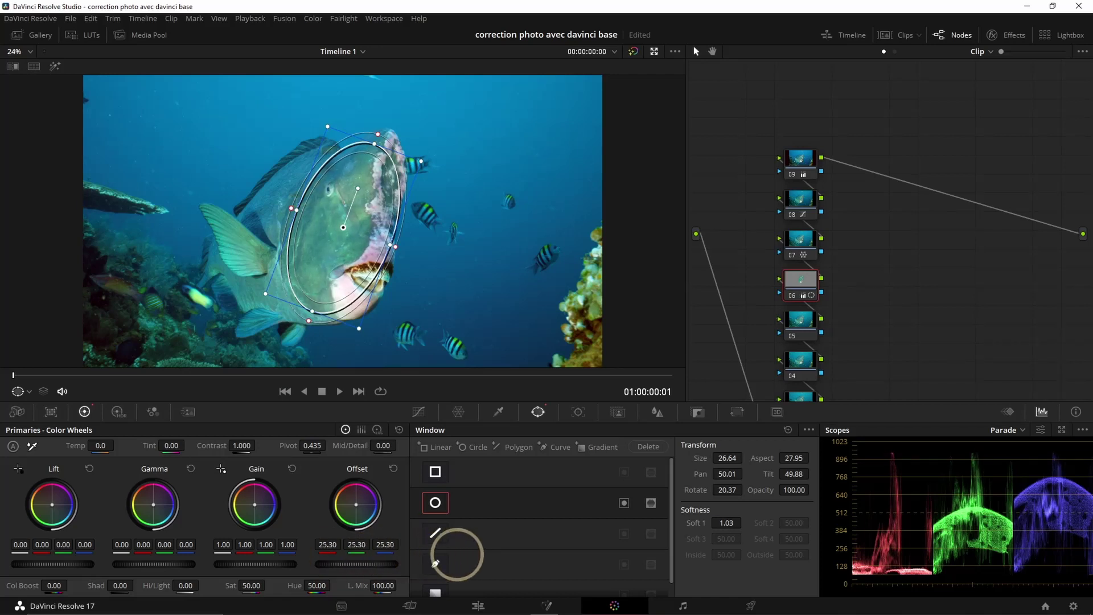
click(804, 320)
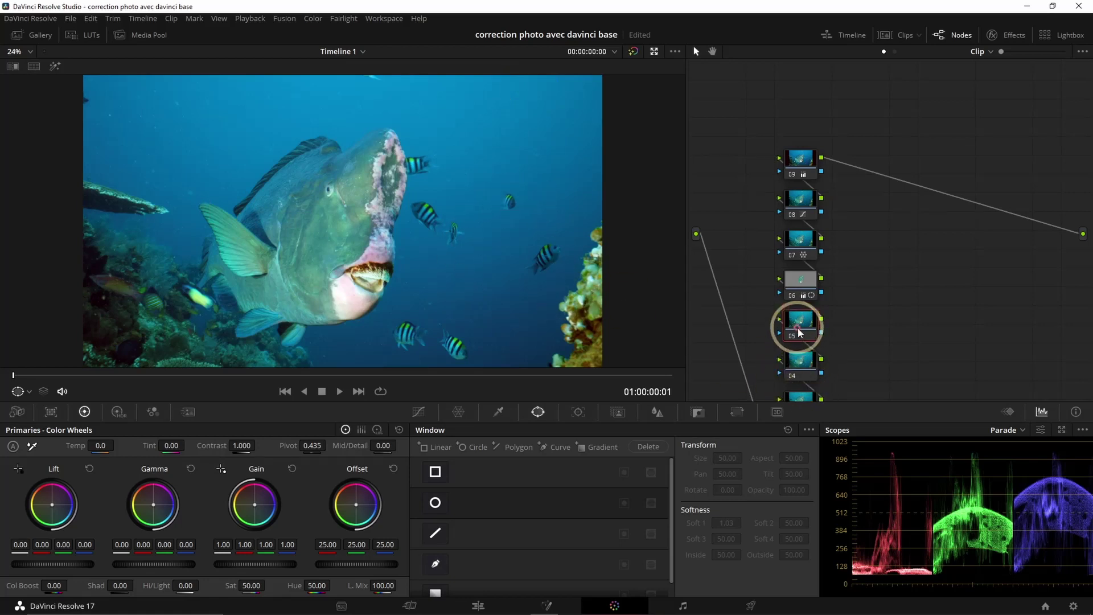
Add a wide, tall circle window with softness 2.49 on node 05.
click(435, 502)
drag(246, 215, 73, 221)
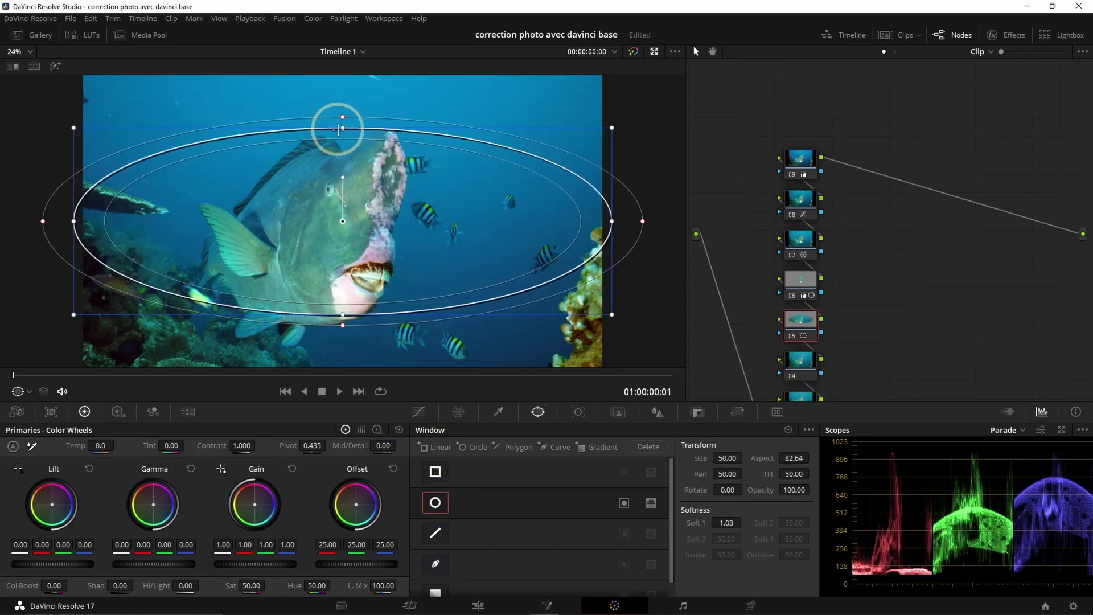
drag(339, 130, 343, 73)
drag(726, 523, 756, 519)
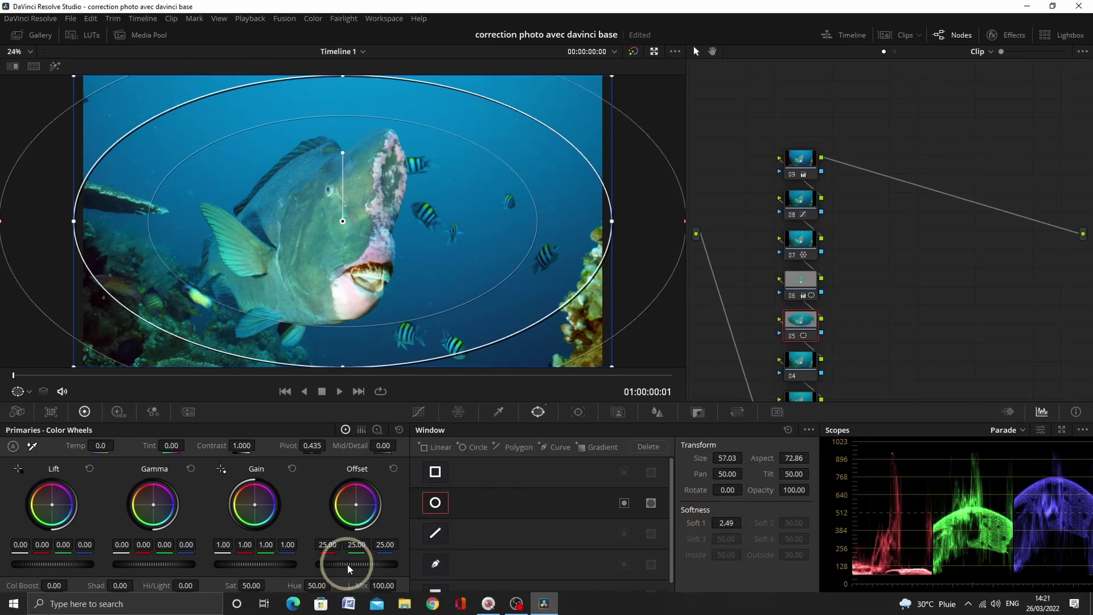
Apply the correction outside the window with Offset 21.15 and Gain 0.98 for a vignette.
drag(365, 565, 333, 565)
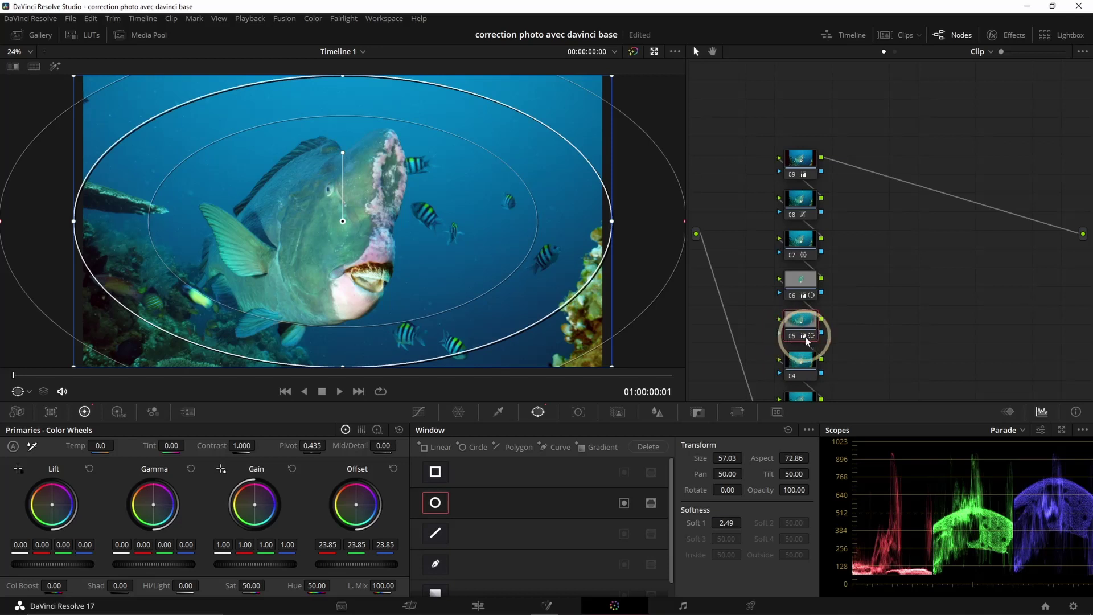
click(625, 502)
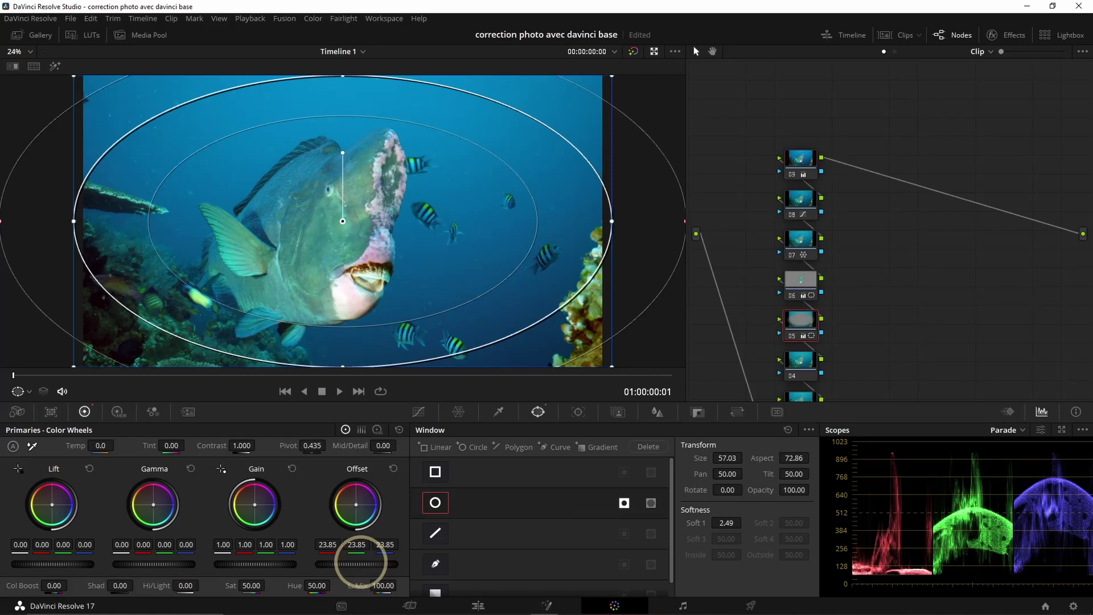
drag(360, 562, 298, 559)
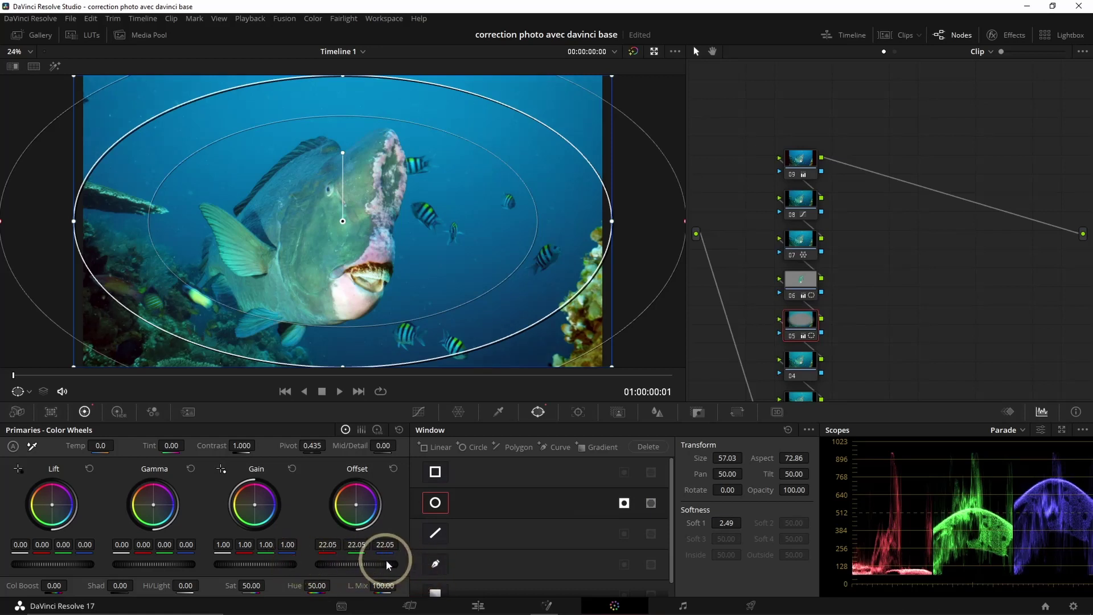
drag(386, 564, 341, 561)
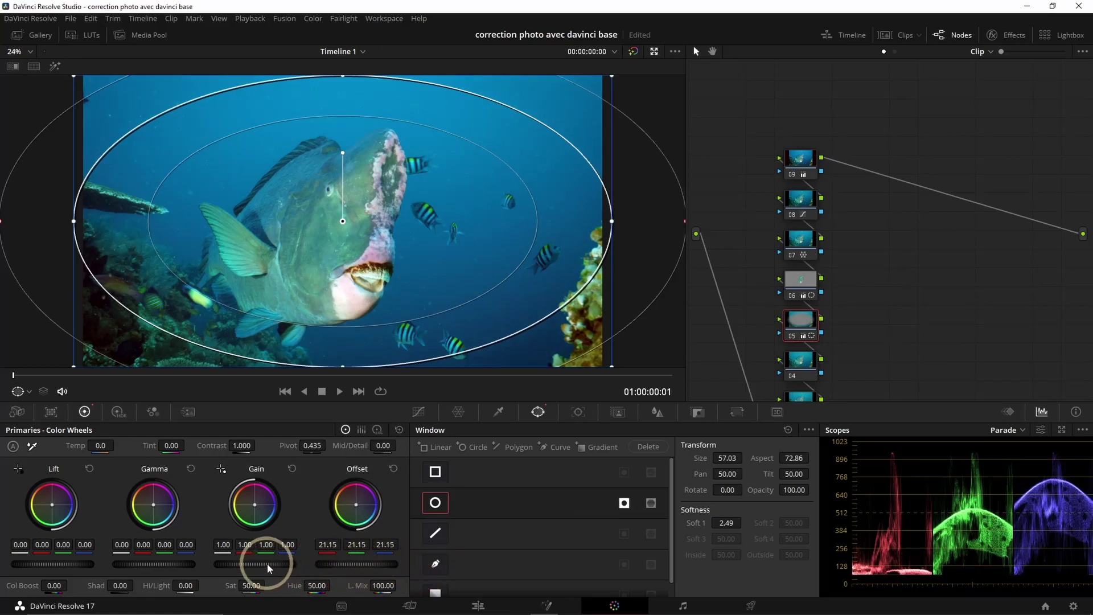
drag(269, 567, 243, 561)
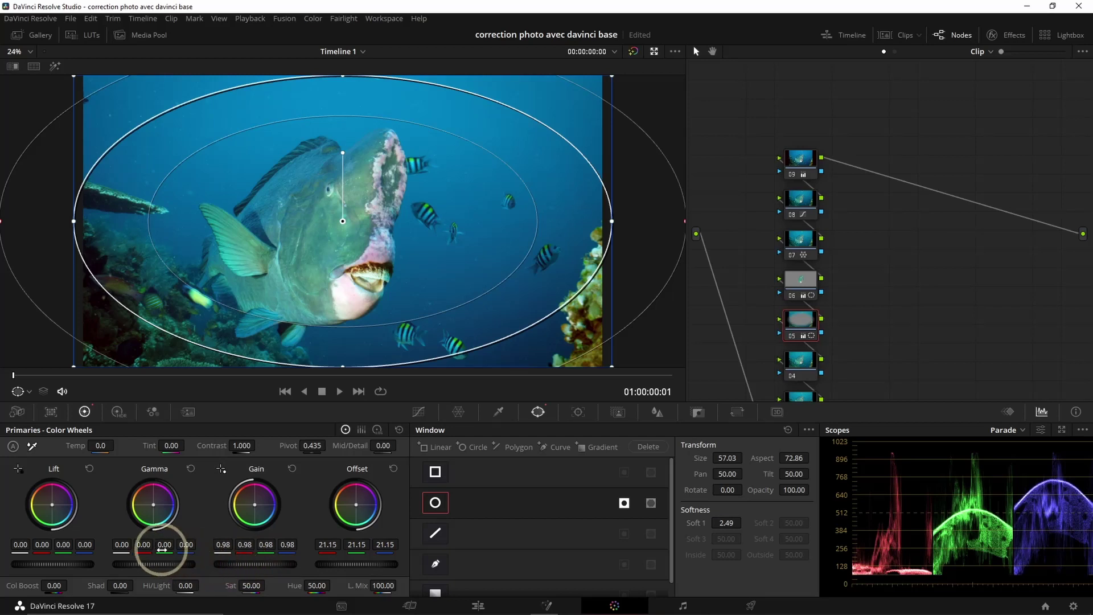
drag(67, 564, 51, 562)
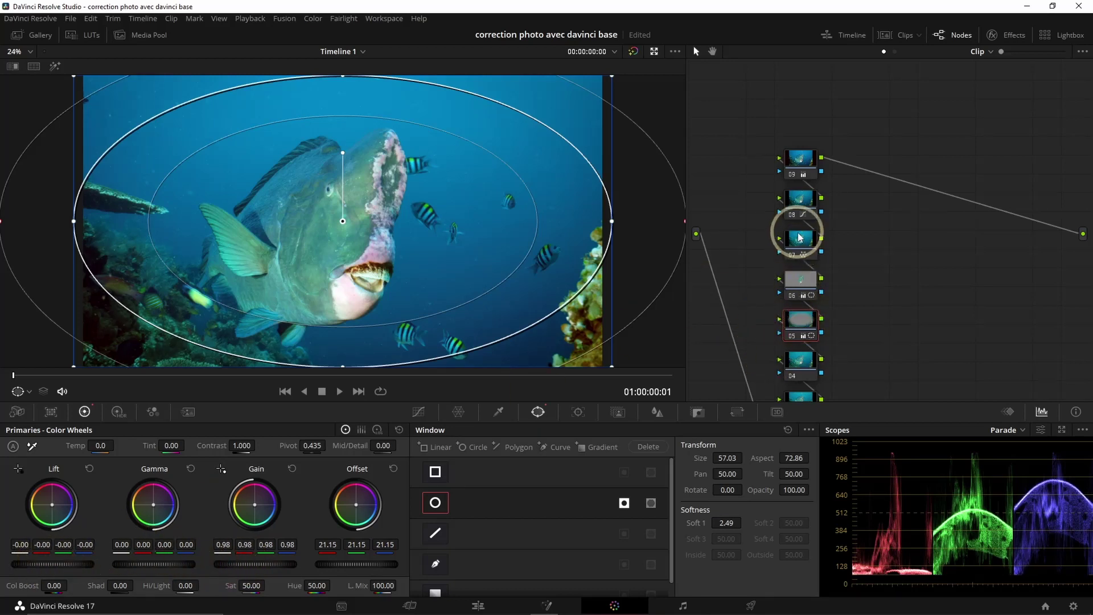
click(800, 238)
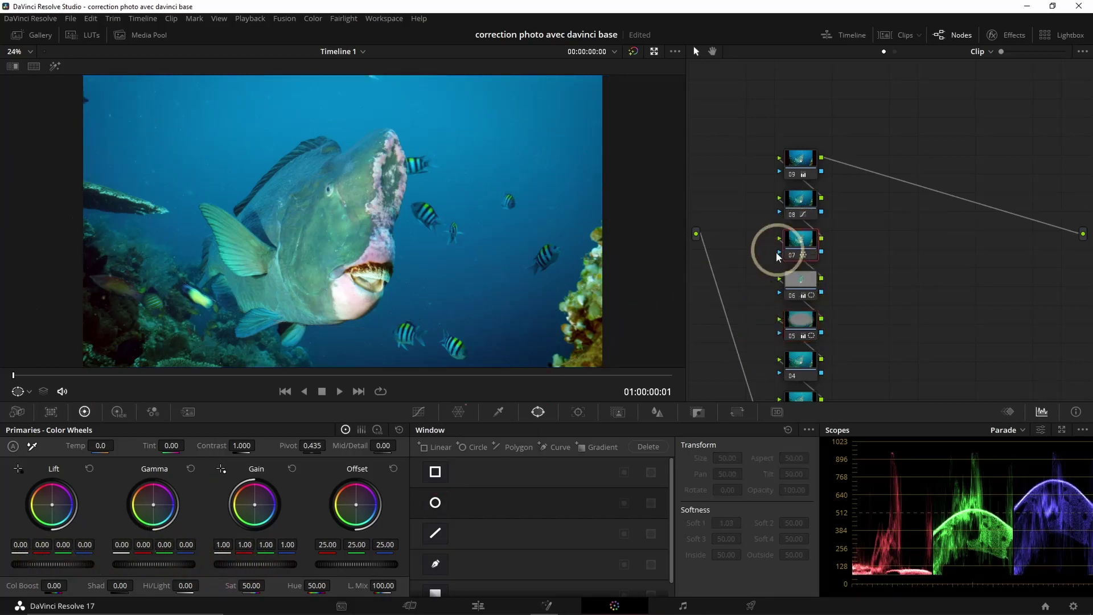
click(792, 336)
click(792, 340)
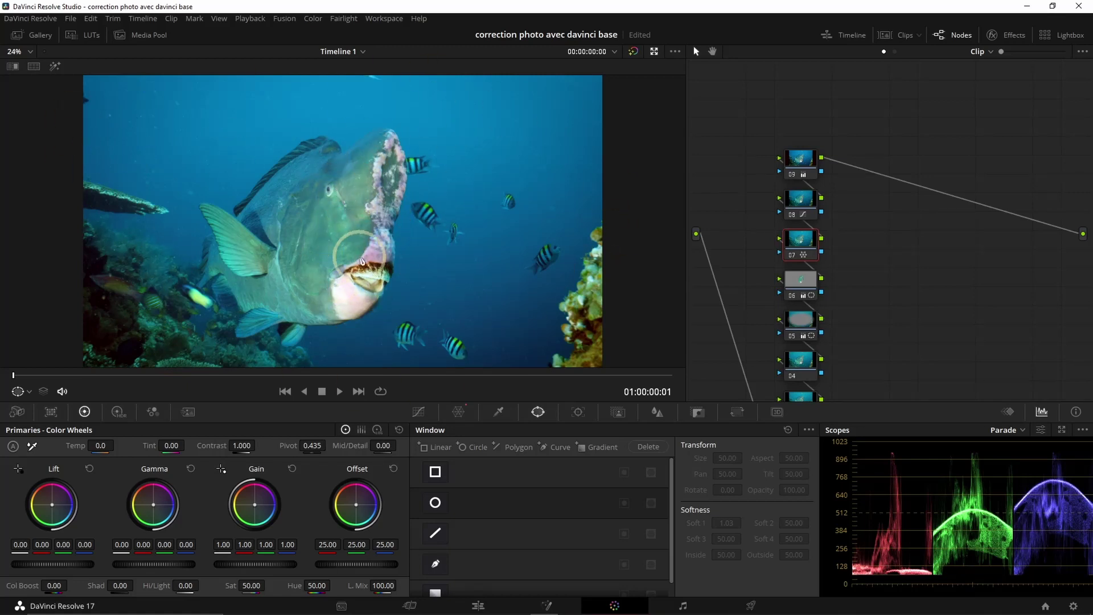
click(633, 52)
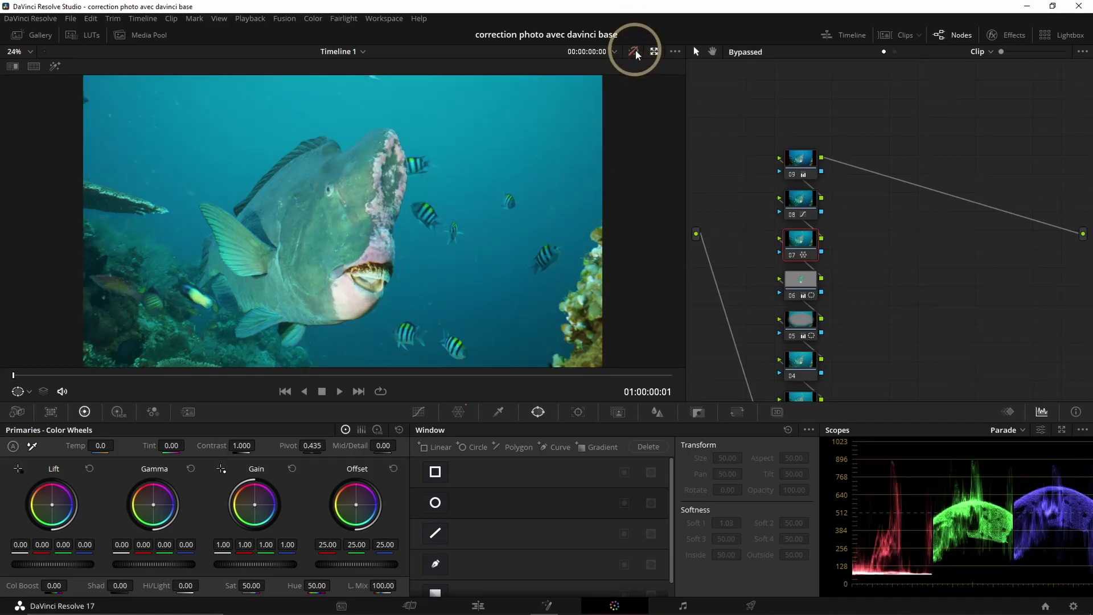
click(633, 51)
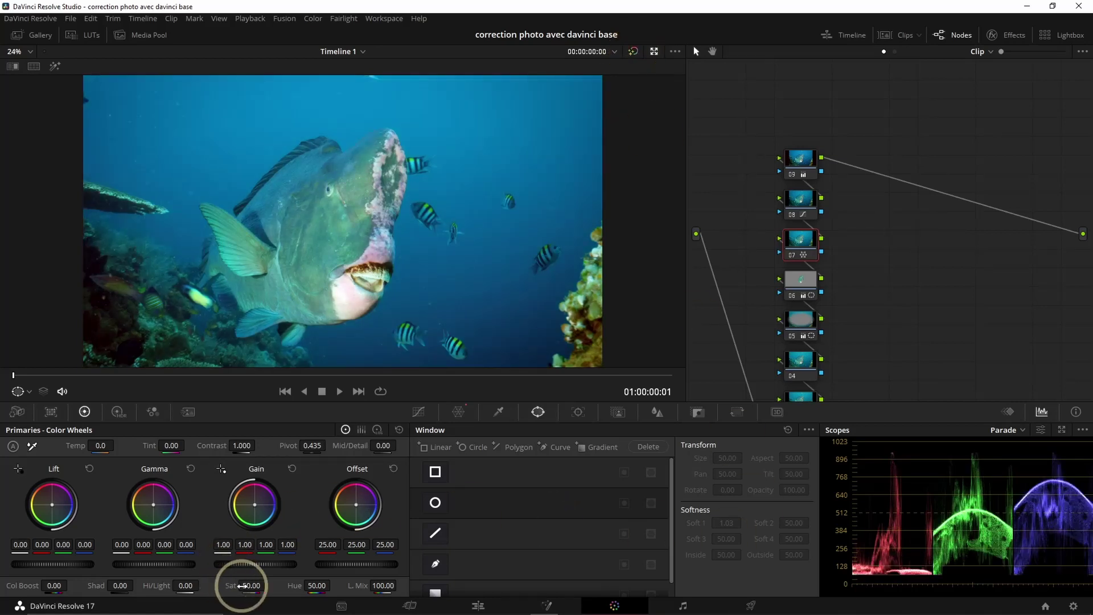
Raise saturation on node 04 and set node 08's contrast to 1.058 after a bypass comparison.
click(805, 367)
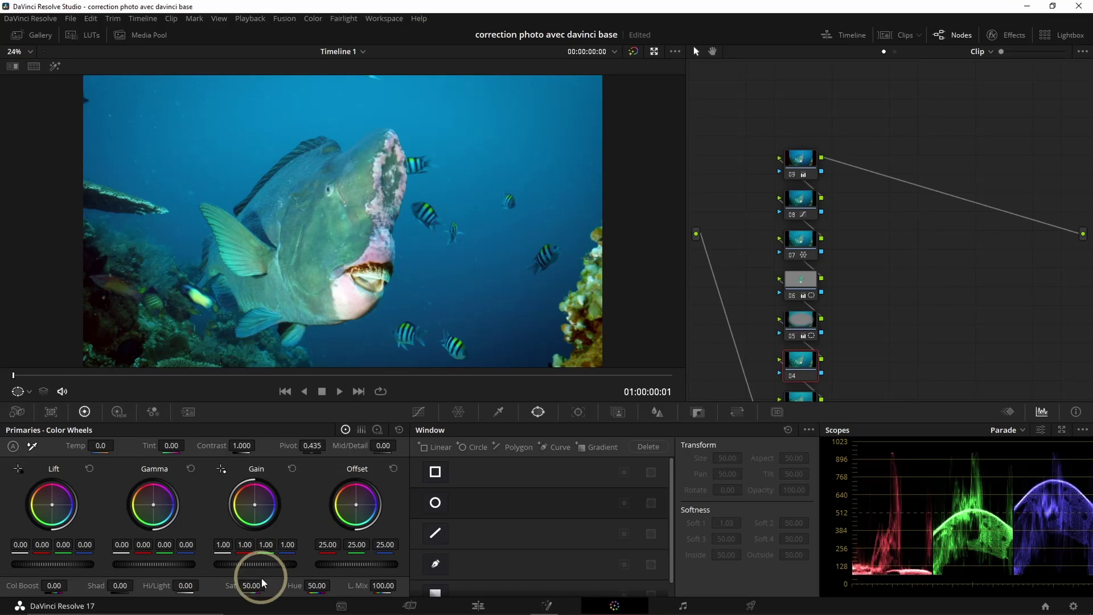
drag(244, 586, 259, 586)
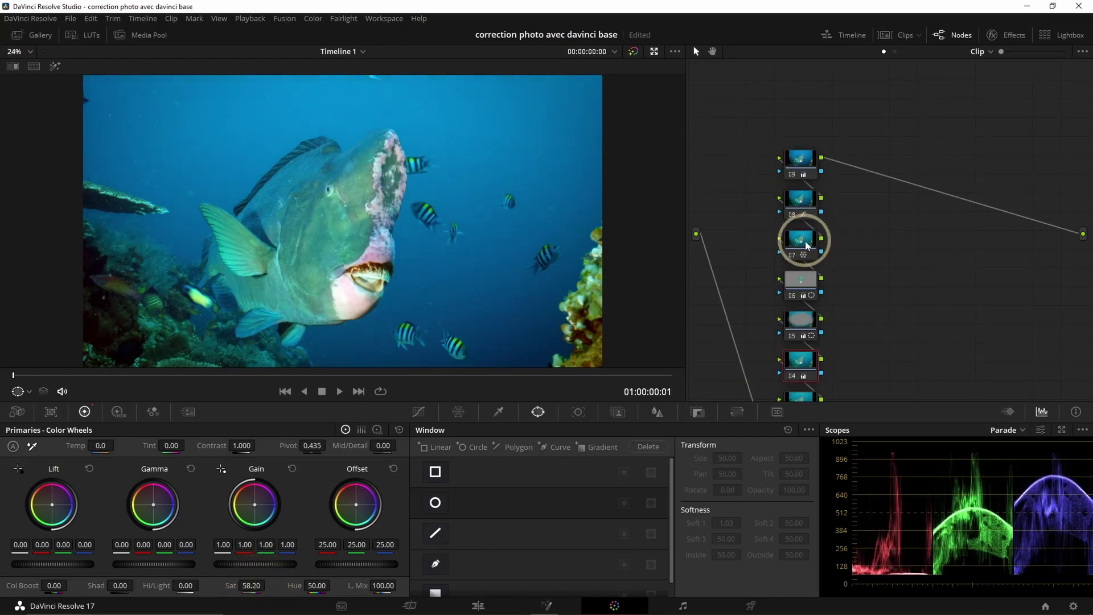
click(802, 199)
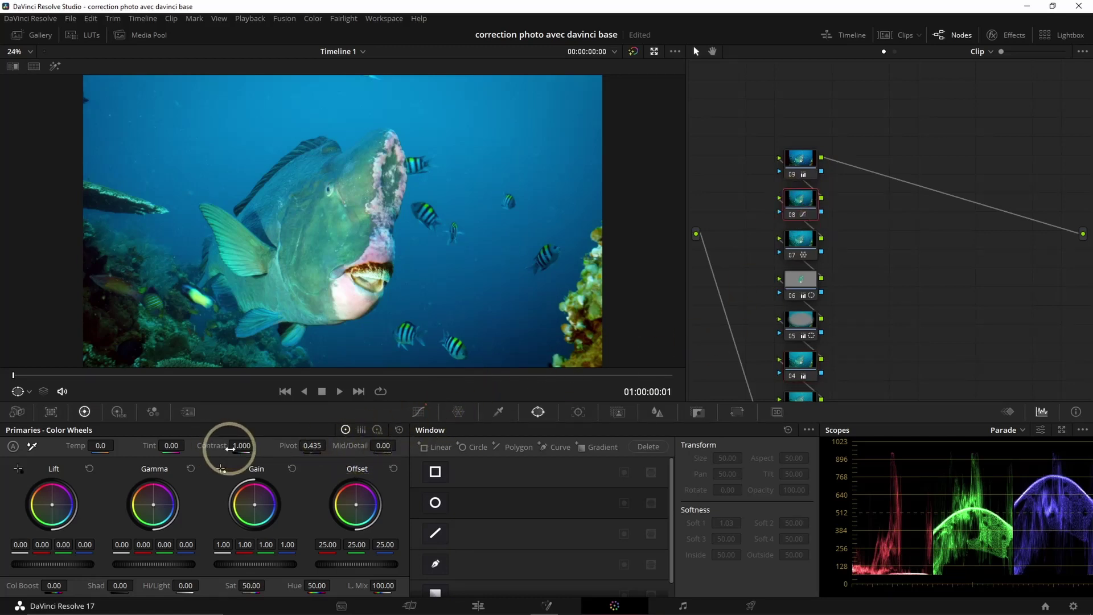
drag(236, 445, 263, 445)
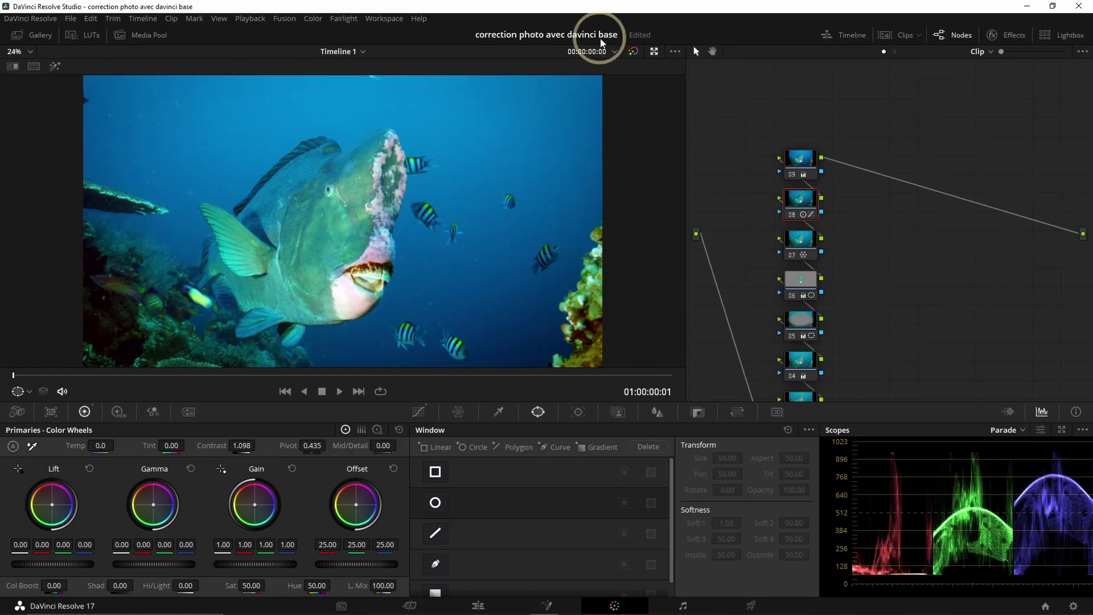
click(634, 52)
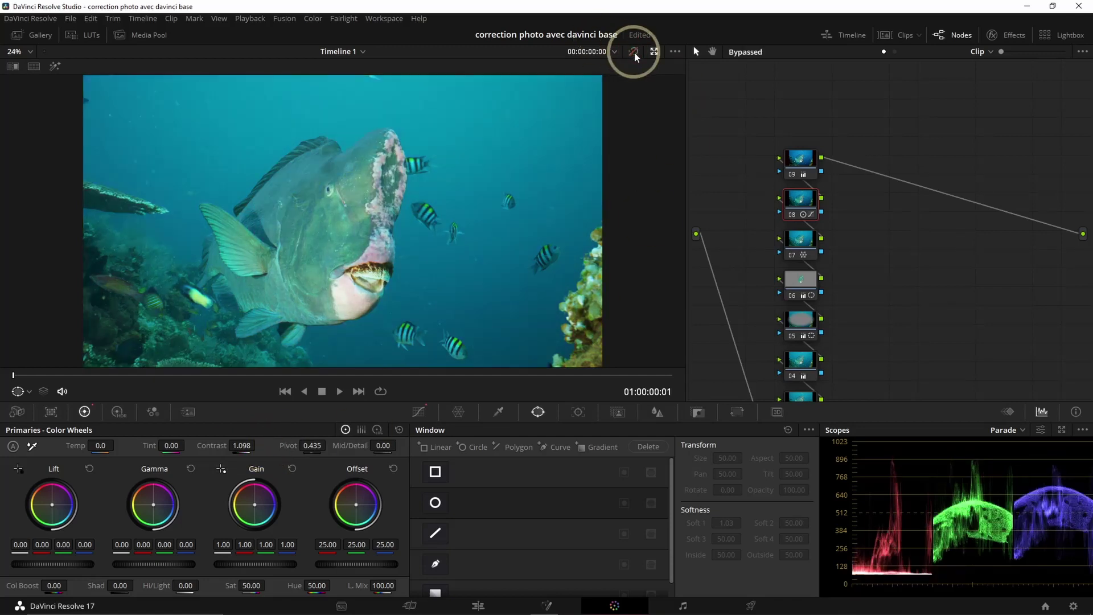
click(634, 52)
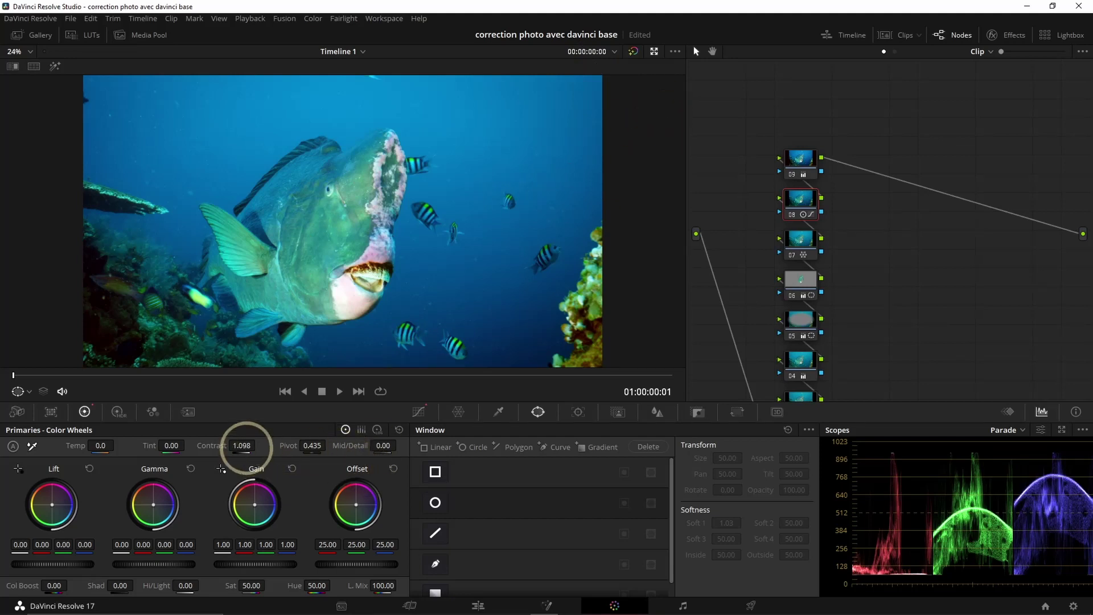
drag(247, 447, 239, 447)
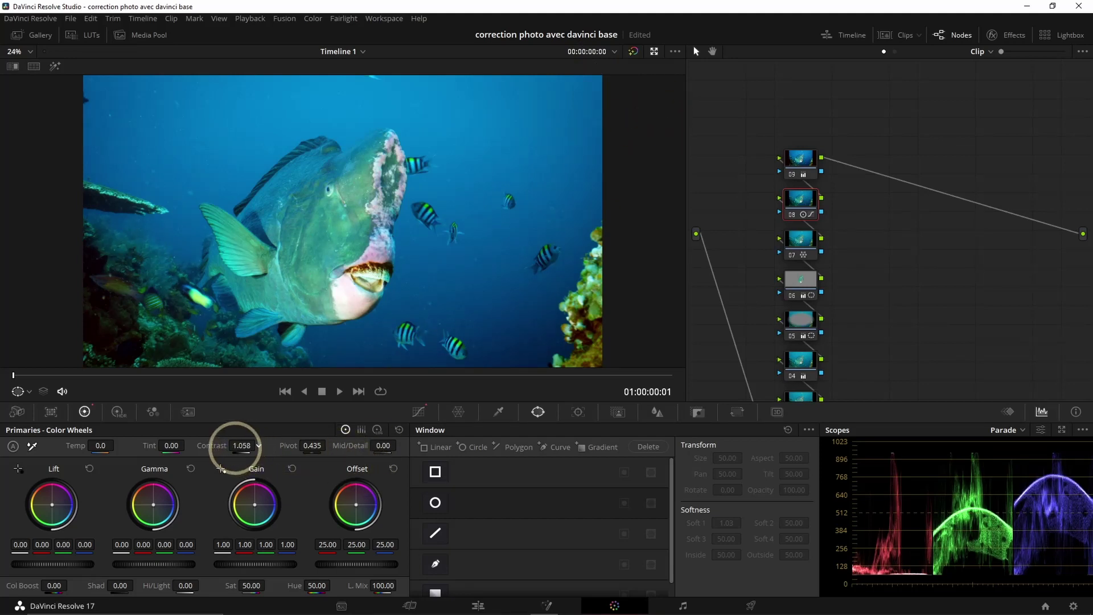
key(Right)
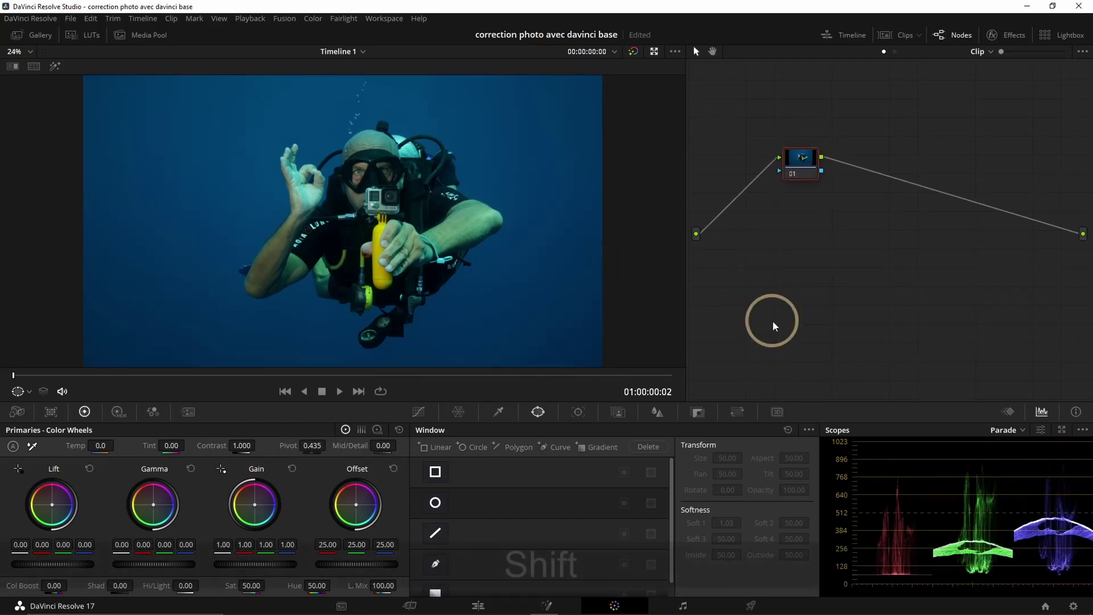
Build the diver photo's chain of serial nodes up to 08, undoing a trial automatic white balance.
key(shift+s)
key(shift+s)
key(shift+s)
key(shift+s)
key(shift+s)
key(shift+s)
key(shift+s)
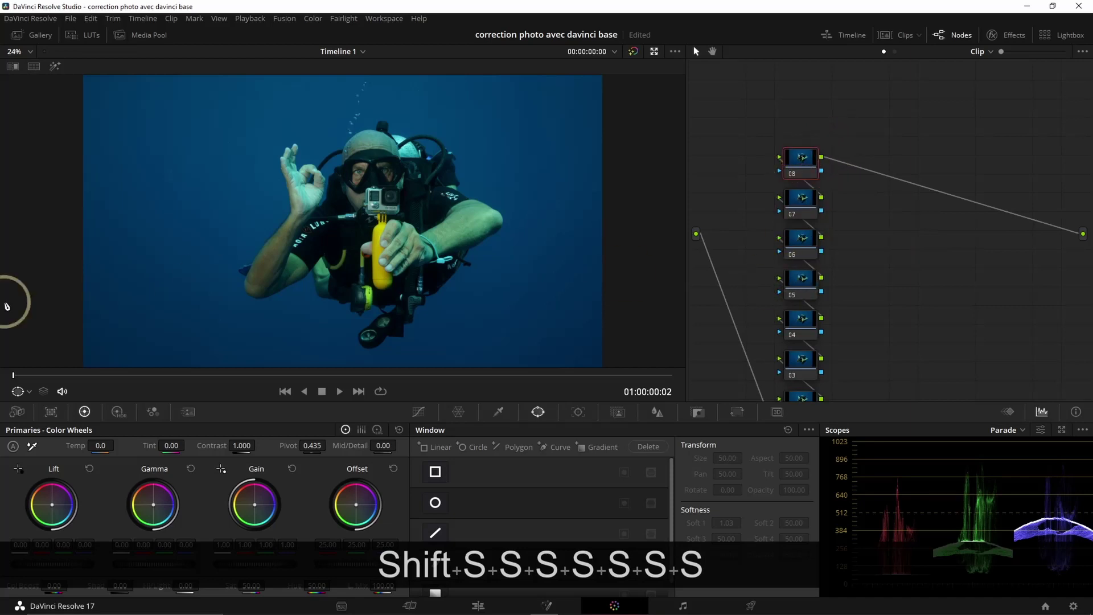
click(32, 447)
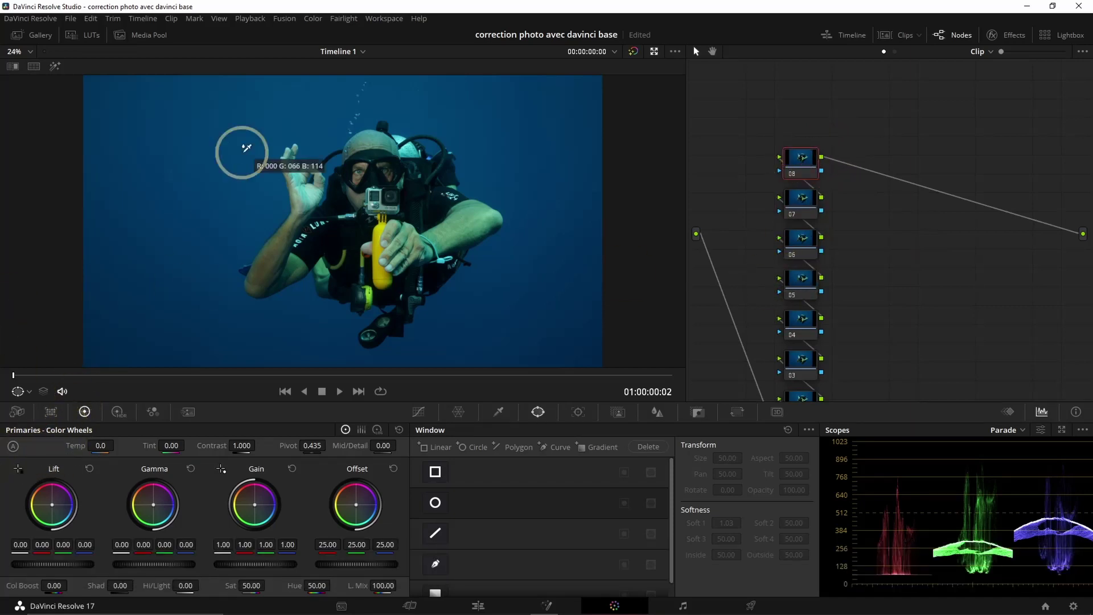
click(411, 162)
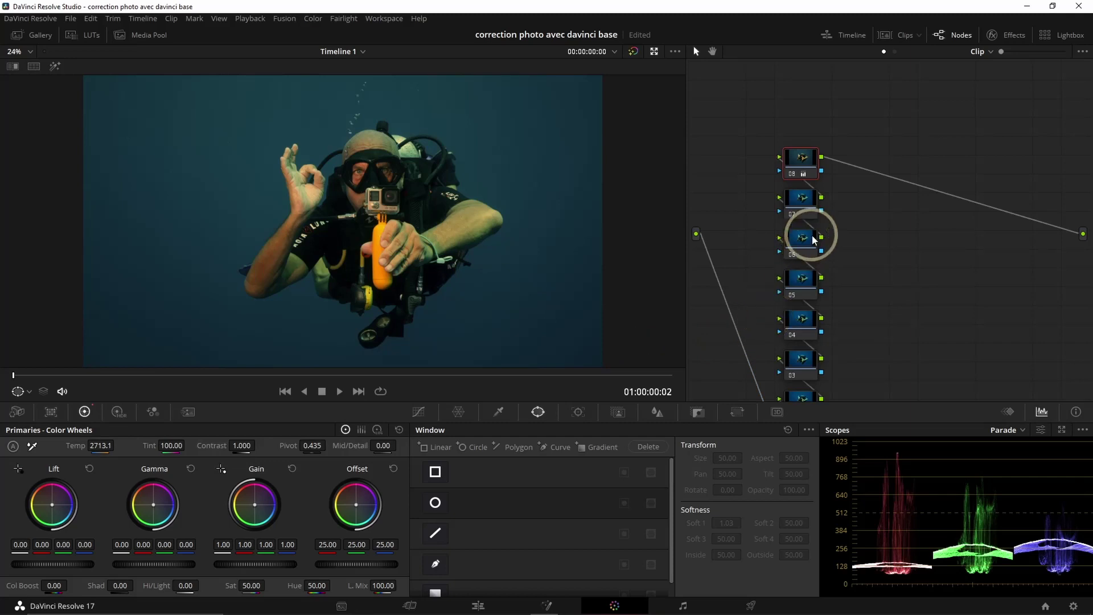
key(ctrl+z)
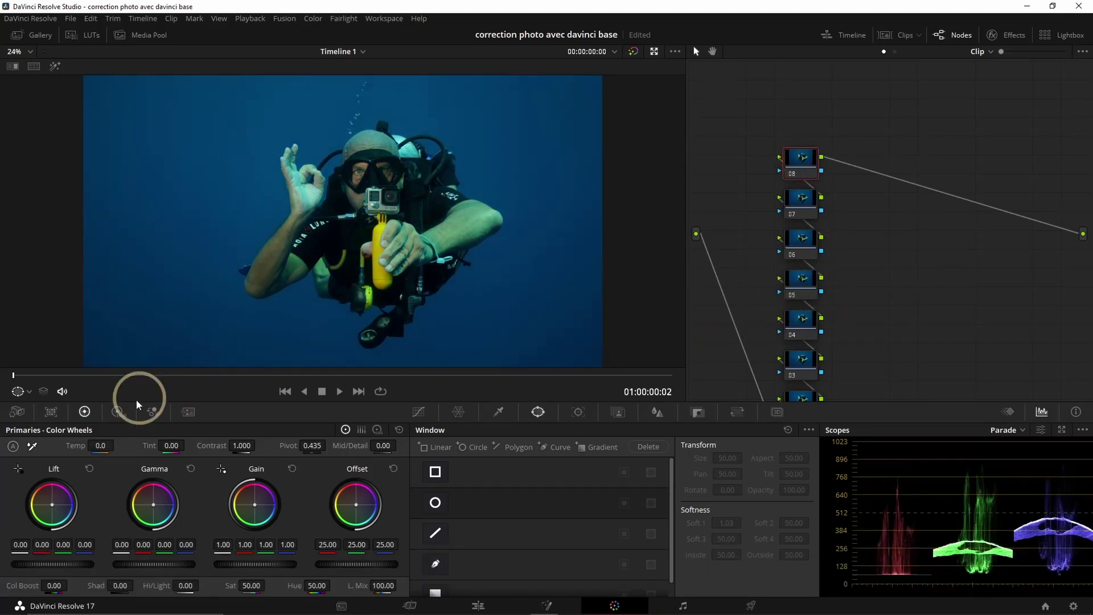
On node 08, set Temp 420.0, Tint 24.50 and Offset 28.60/22.92/25.00 to warm the diver.
drag(100, 443, 118, 444)
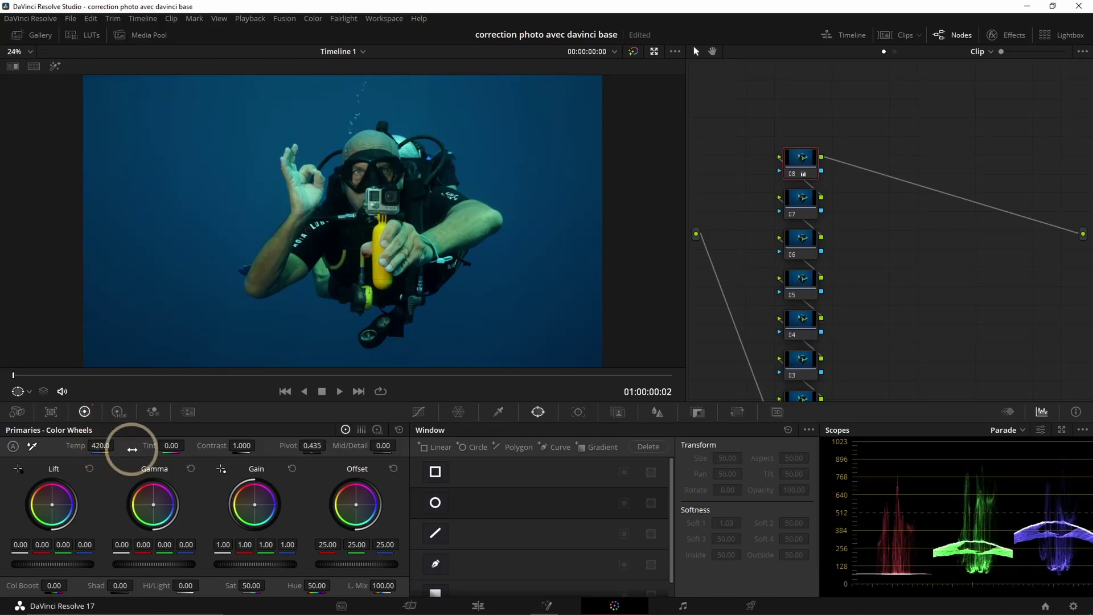
drag(159, 445, 200, 445)
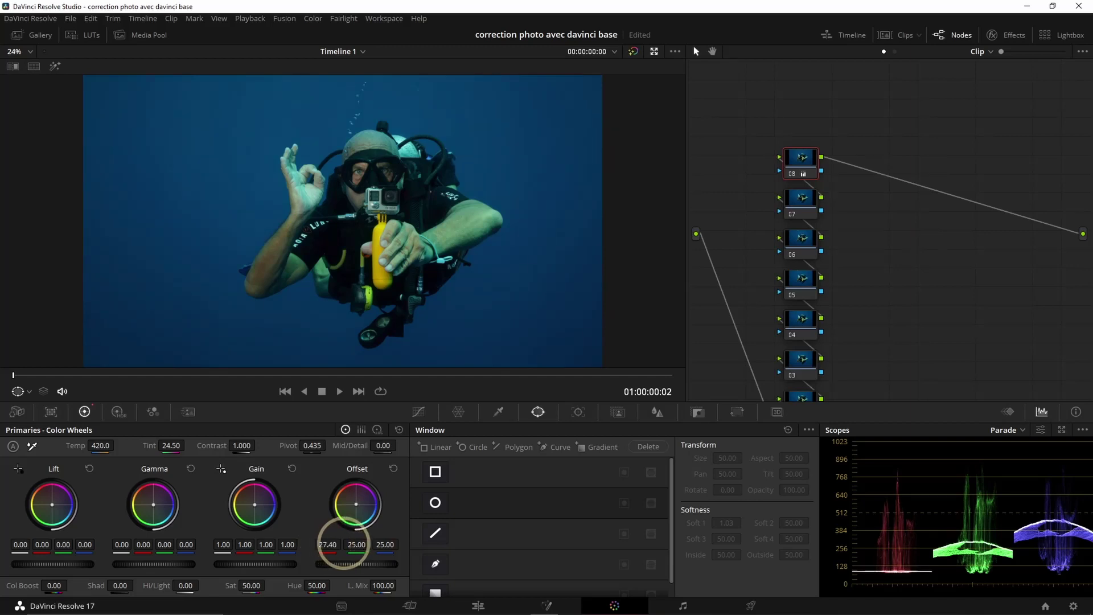
mouse_move(328, 546)
mouse_down()
mouse_move(331, 554)
mouse_move(346, 547)
mouse_up()
click(795, 172)
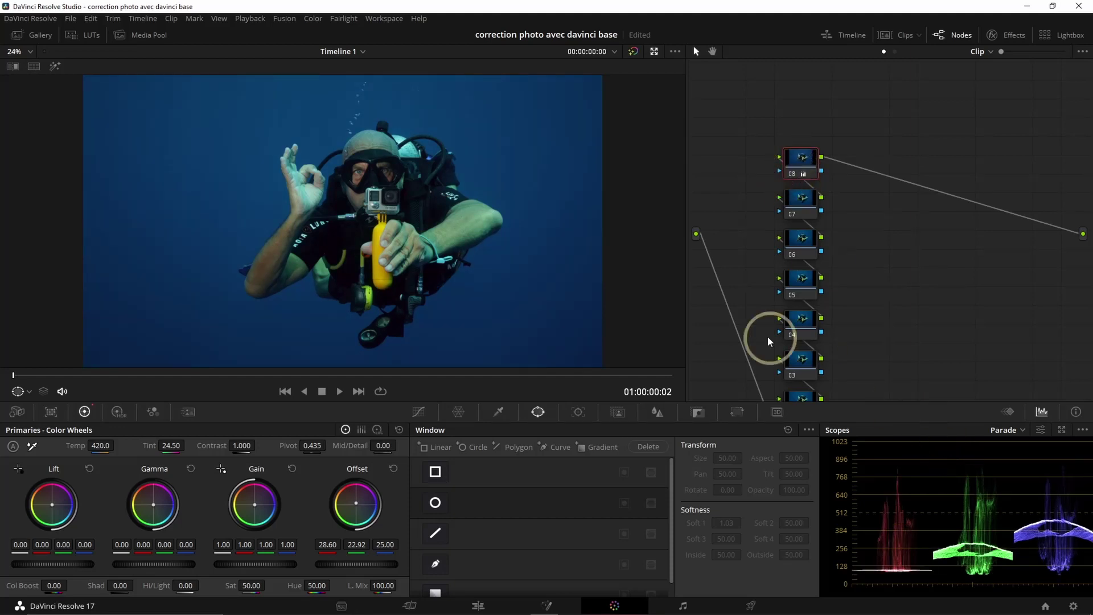
click(805, 203)
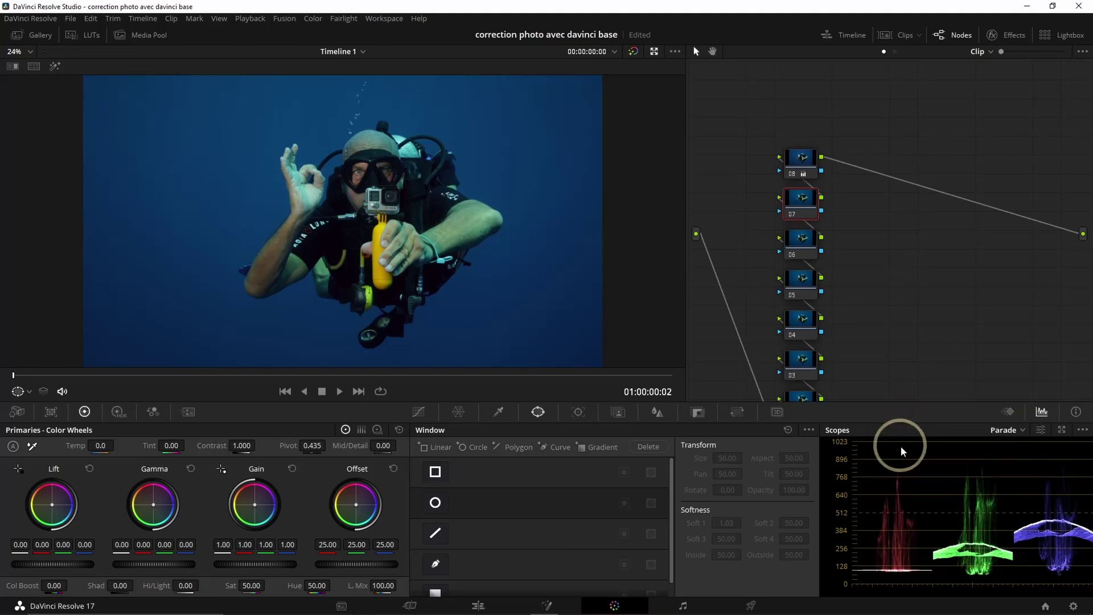
On node 07, raise Gain to 1.21 and adjust Lift, trimming green and adding red to the shadows.
click(245, 543)
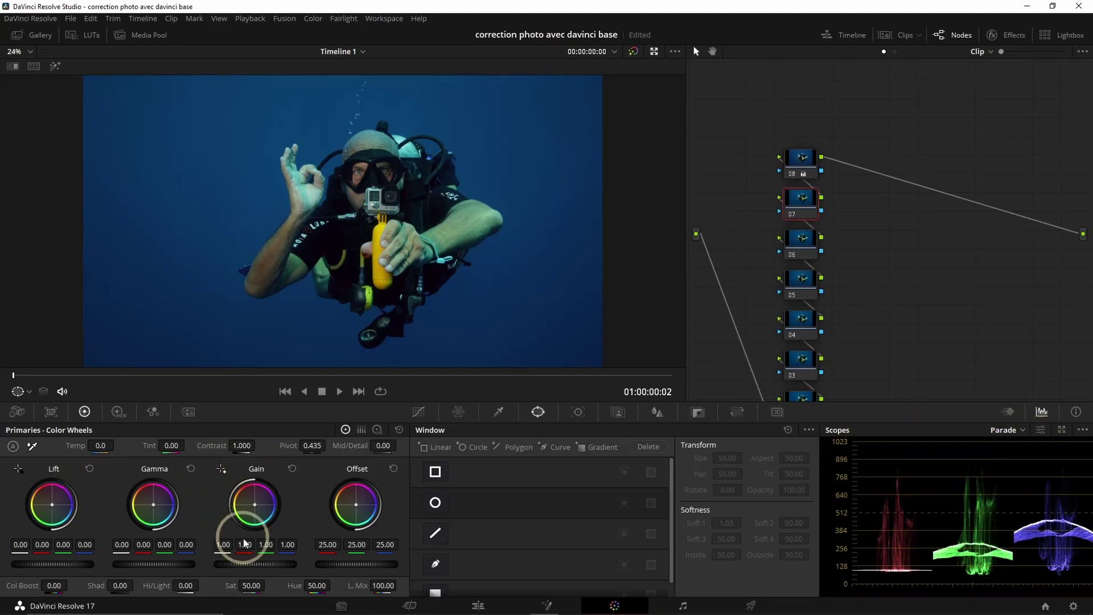
drag(248, 564, 399, 568)
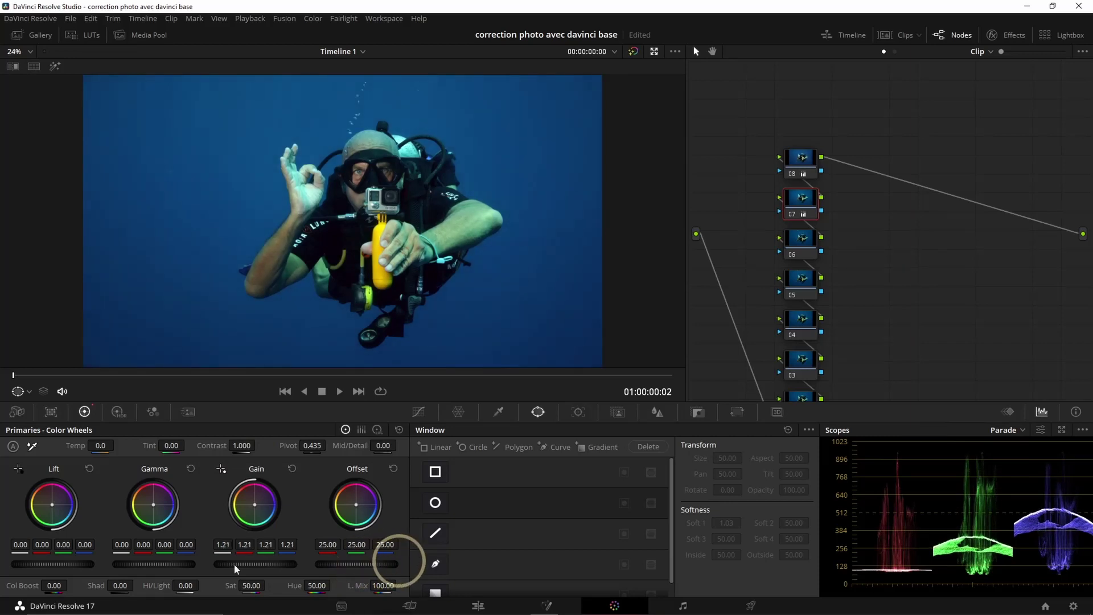
drag(63, 564, 39, 564)
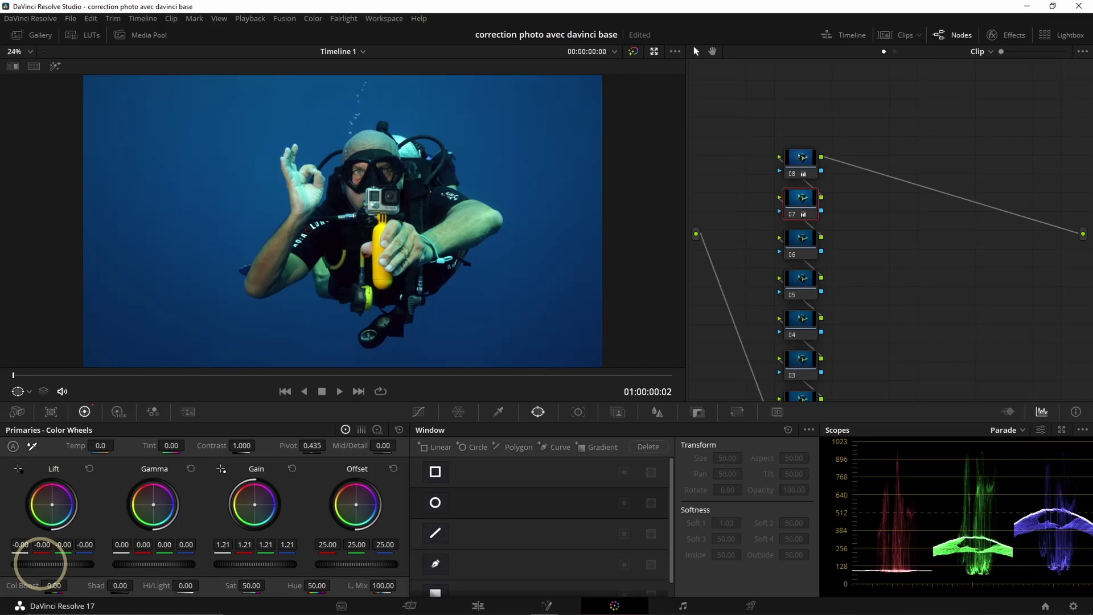
mouse_move(52, 560)
mouse_down()
mouse_move(66, 543)
mouse_move(50, 543)
mouse_move(83, 546)
mouse_move(58, 551)
mouse_up()
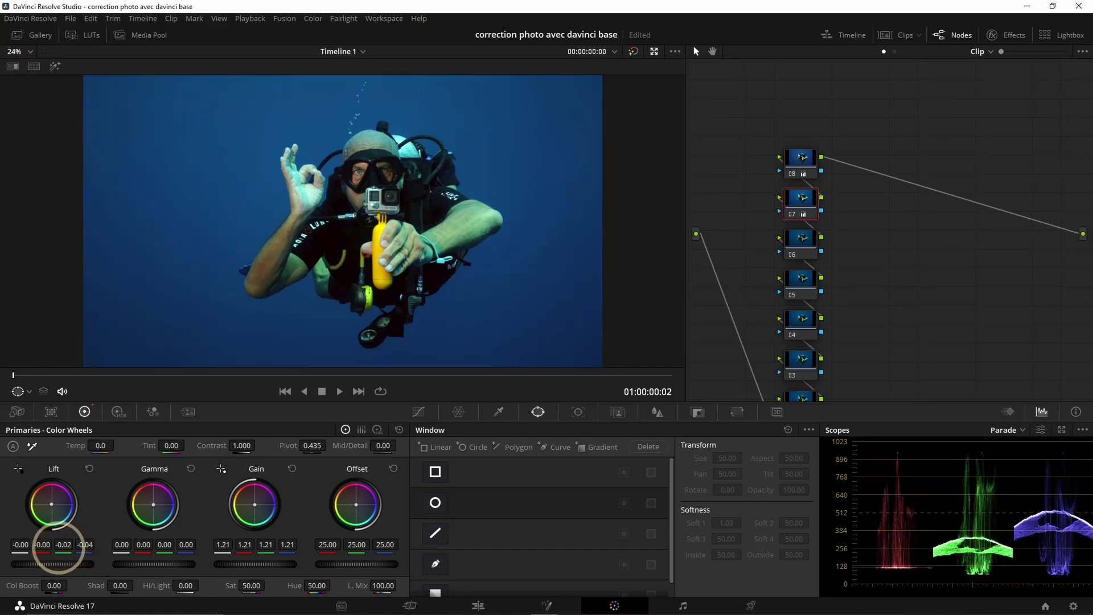
mouse_move(58, 547)
mouse_down()
mouse_move(69, 543)
mouse_move(42, 542)
mouse_up()
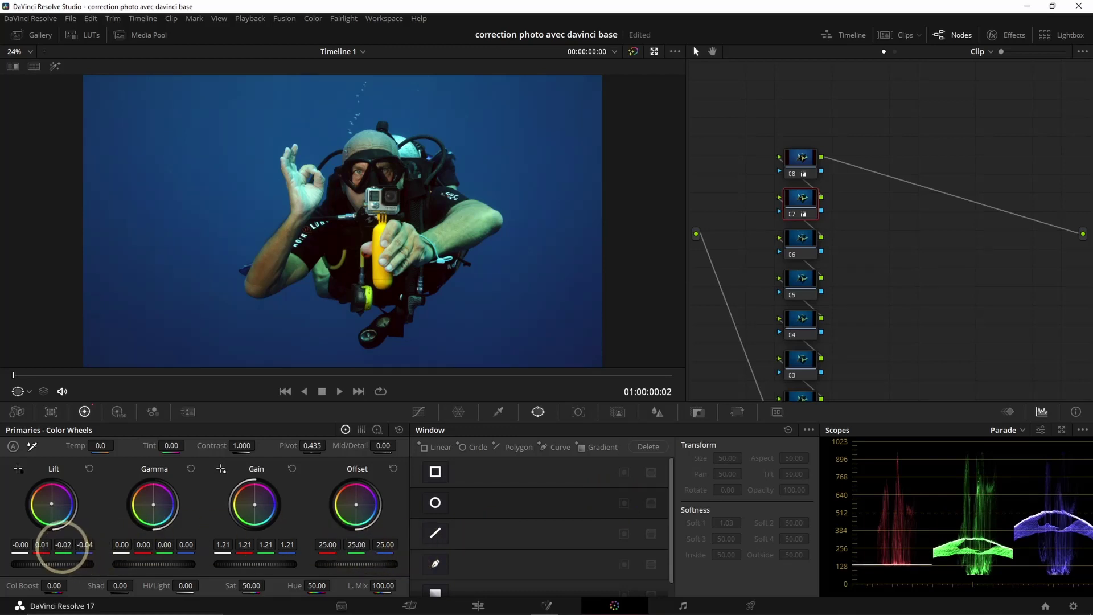
click(62, 547)
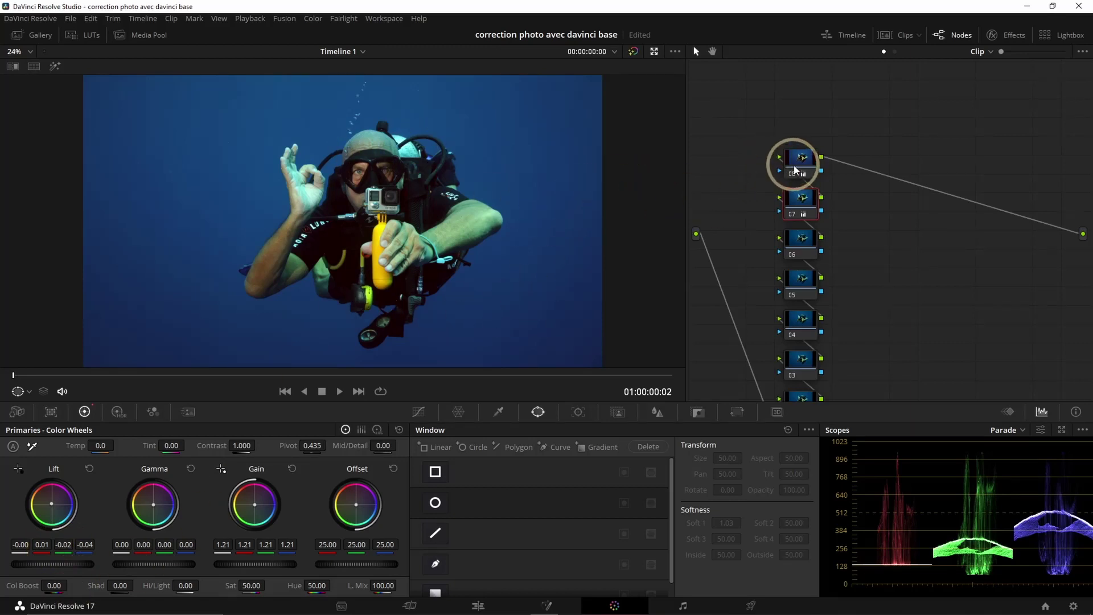
Lower node 08's Offset green to 22.12 and toggle the node off and on to compare.
click(795, 169)
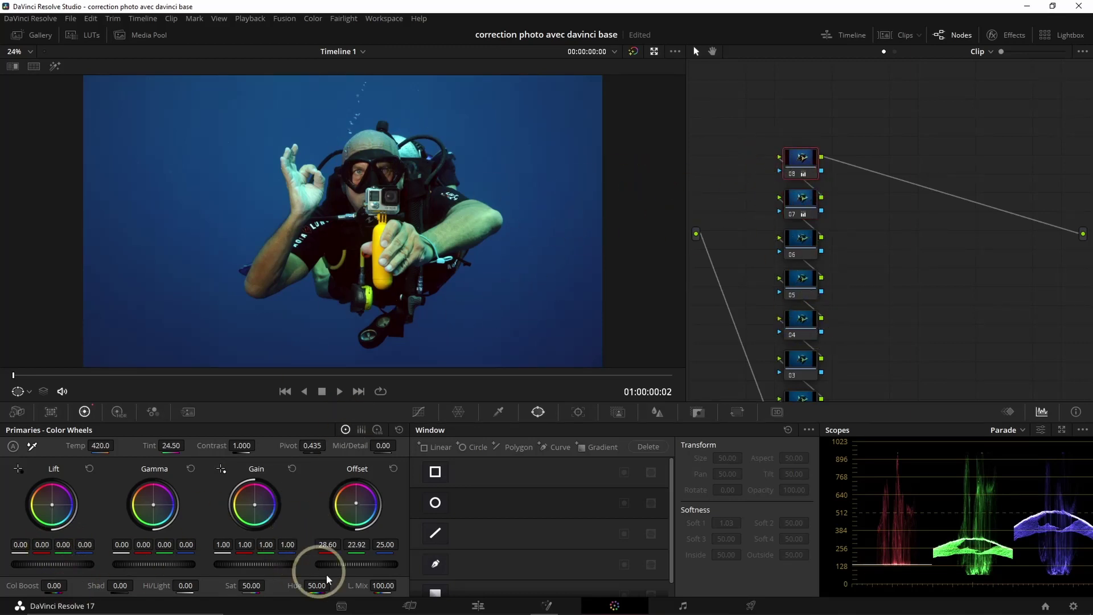
mouse_move(356, 544)
mouse_down()
mouse_move(345, 546)
mouse_move(359, 551)
mouse_up()
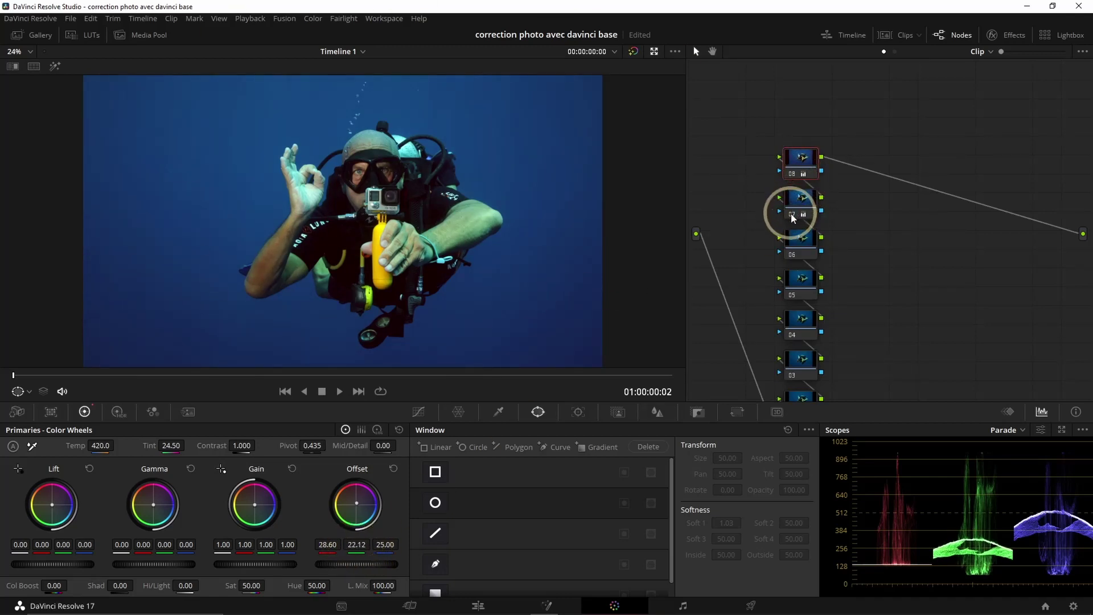
key(ctrl+d)
key(ctrl+d)
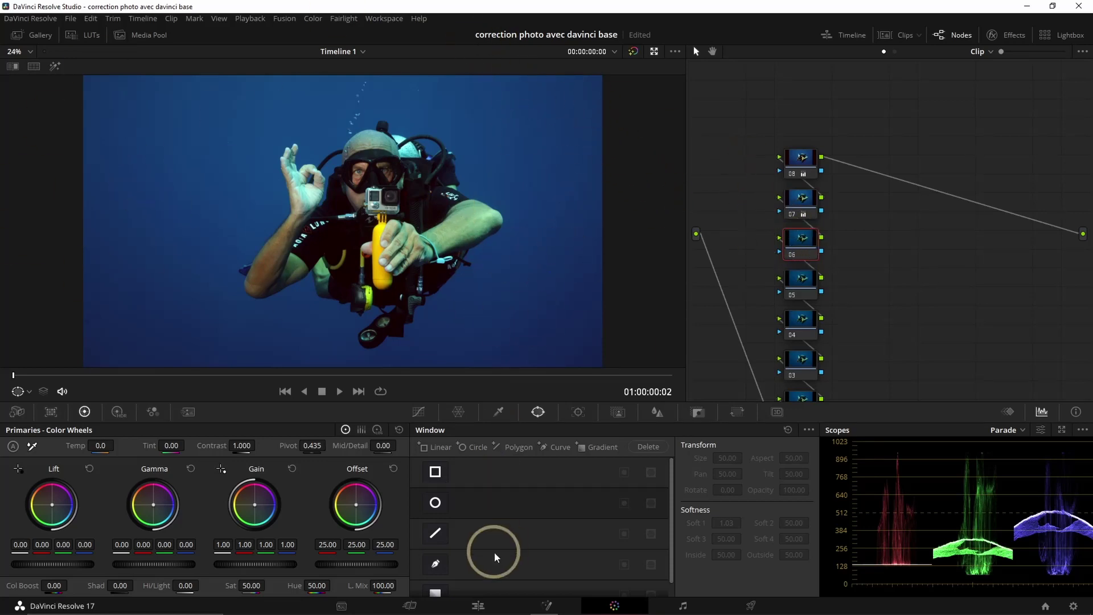
On node 06, set the Color Warper mesh to 24 x 16 and push the water blue darker and more saturated.
click(458, 412)
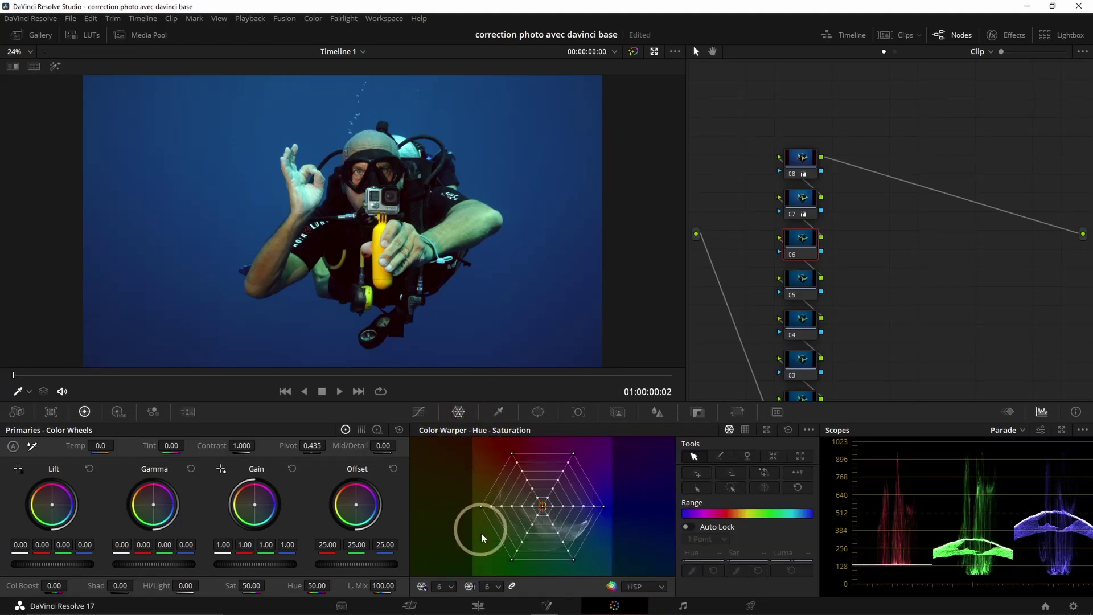
click(492, 587)
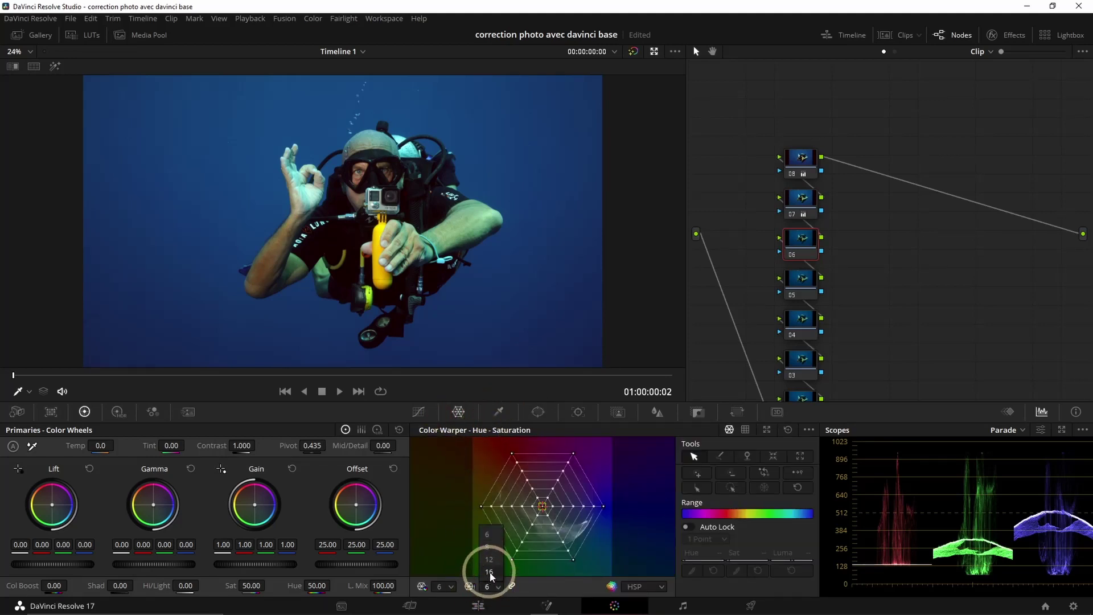
click(489, 573)
click(446, 586)
click(446, 573)
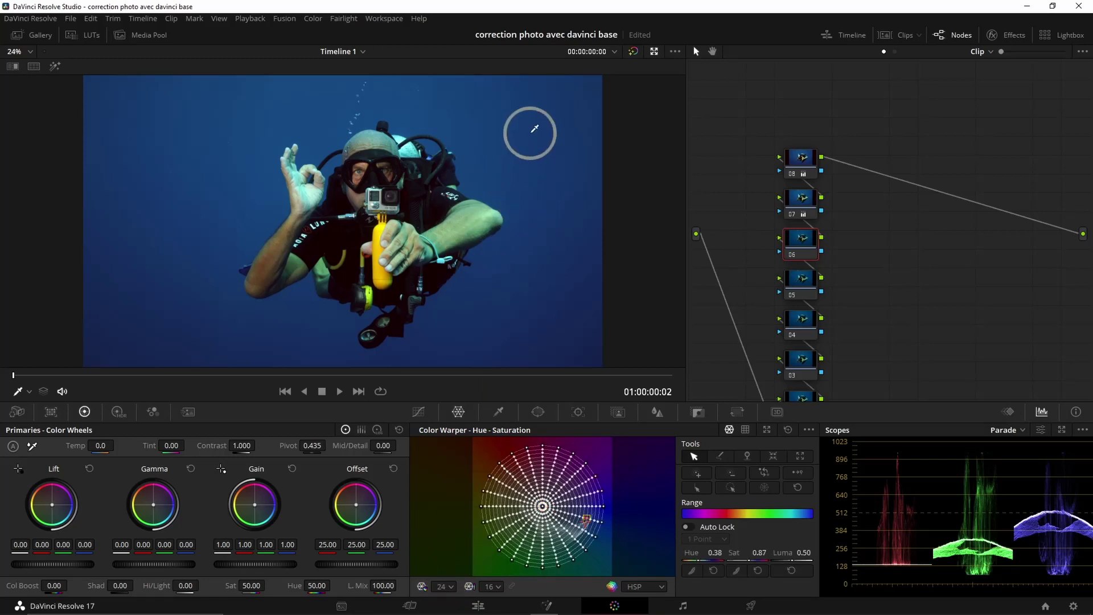
drag(535, 129, 537, 130)
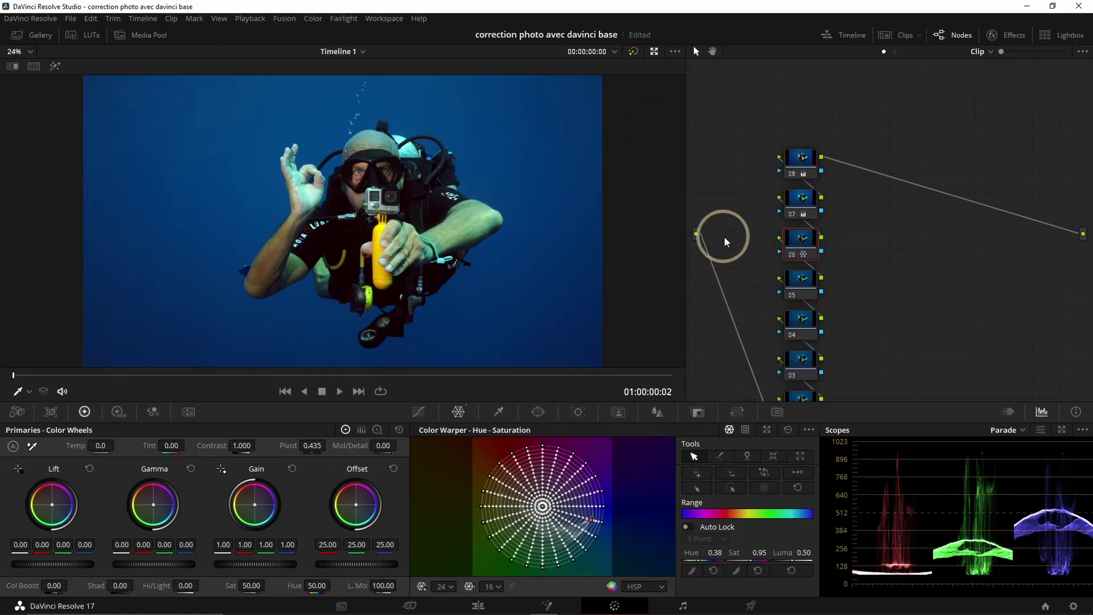
click(803, 275)
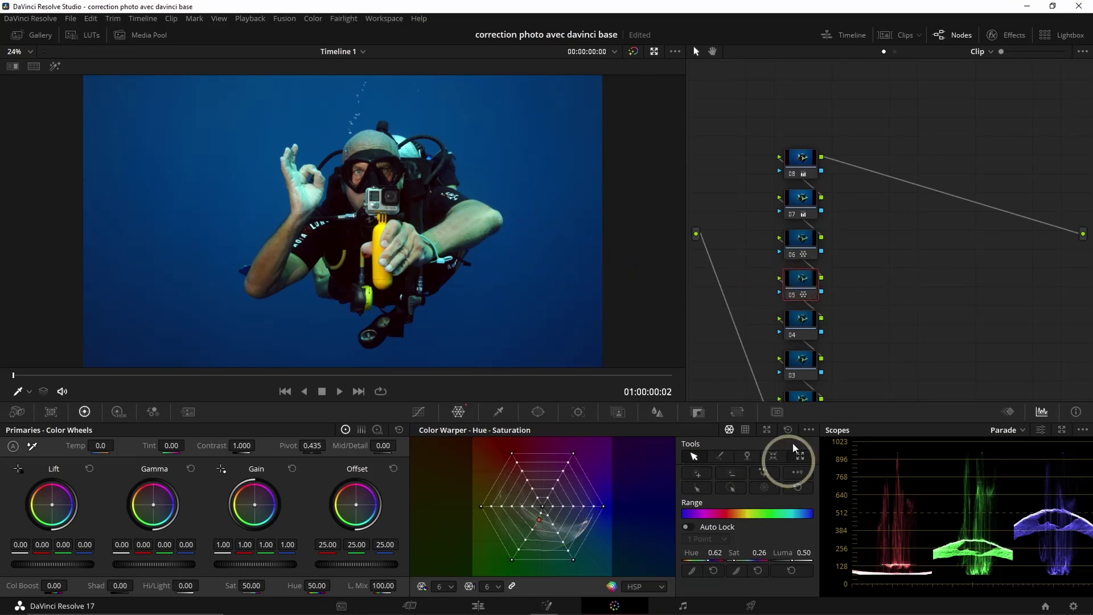
click(807, 328)
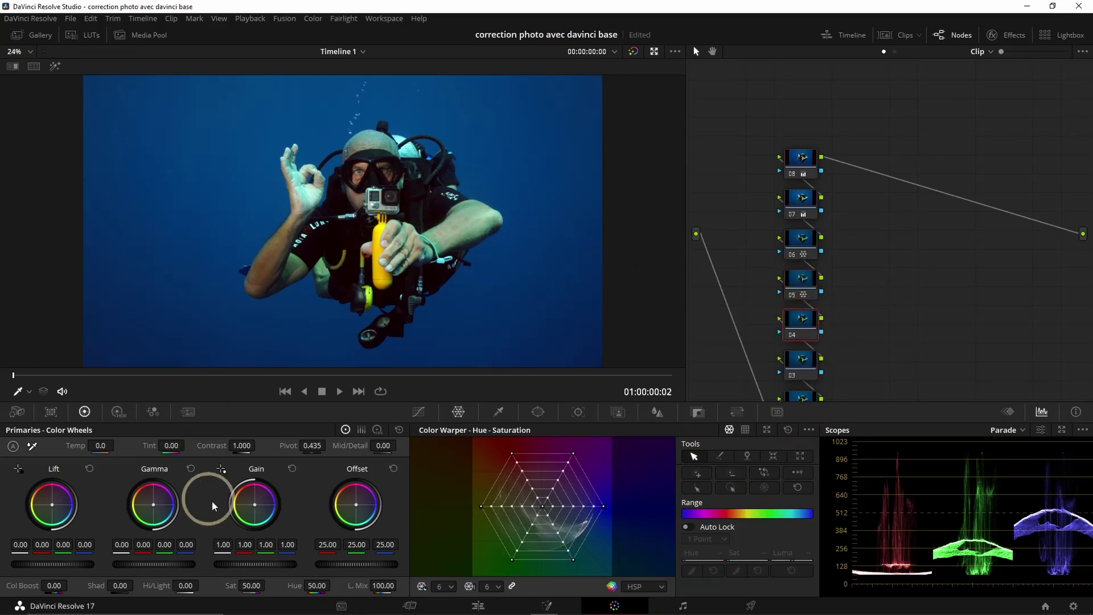
Raise node 04 contrast to 1.024 and node 03 saturation to 53.80.
drag(241, 445, 248, 446)
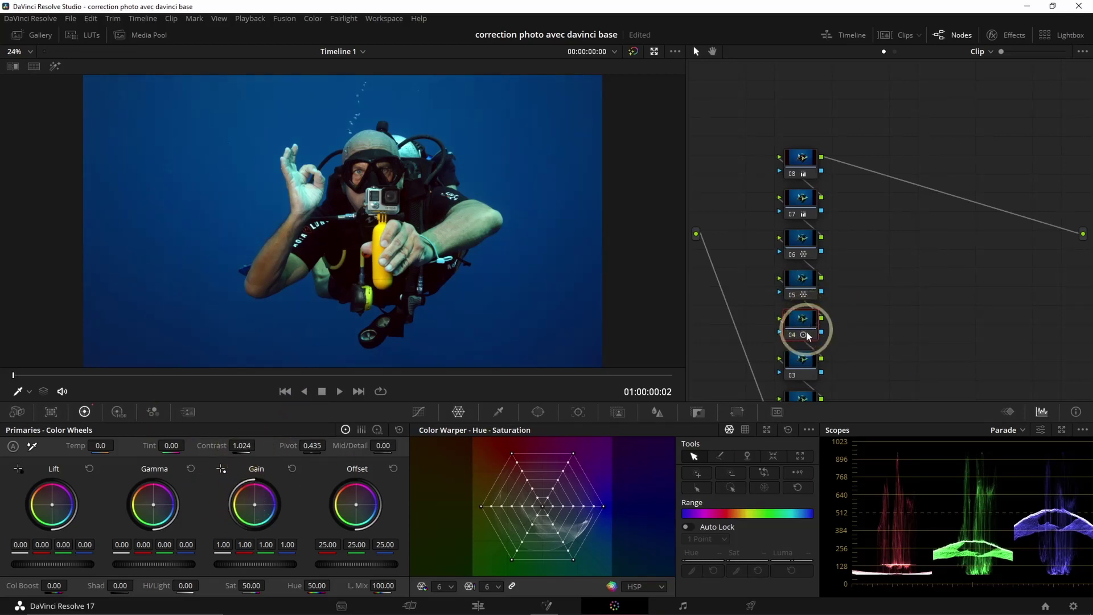
click(800, 359)
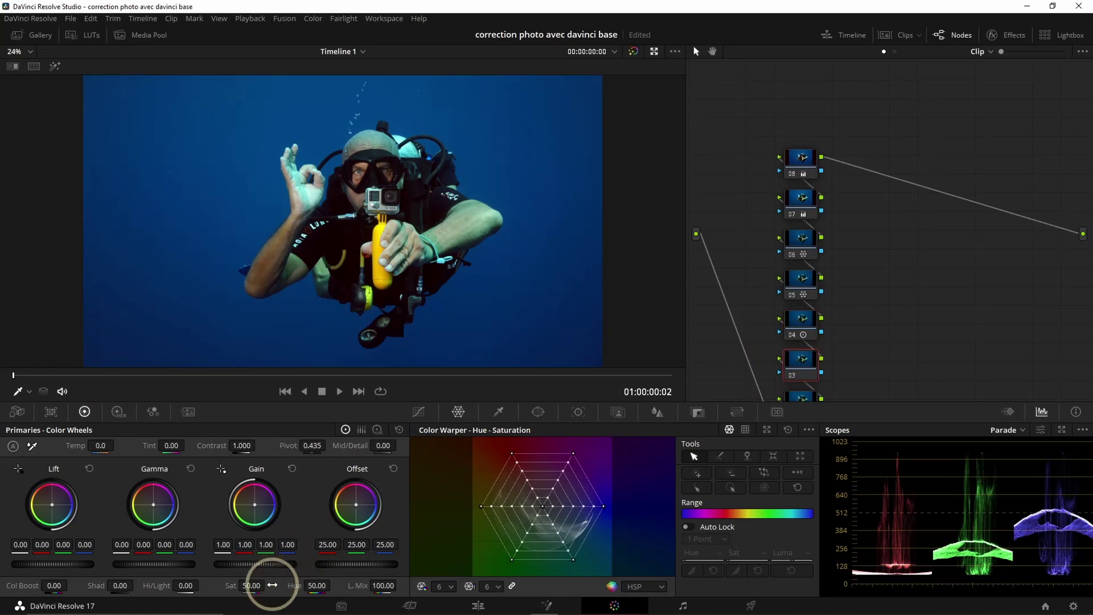
drag(251, 585, 263, 587)
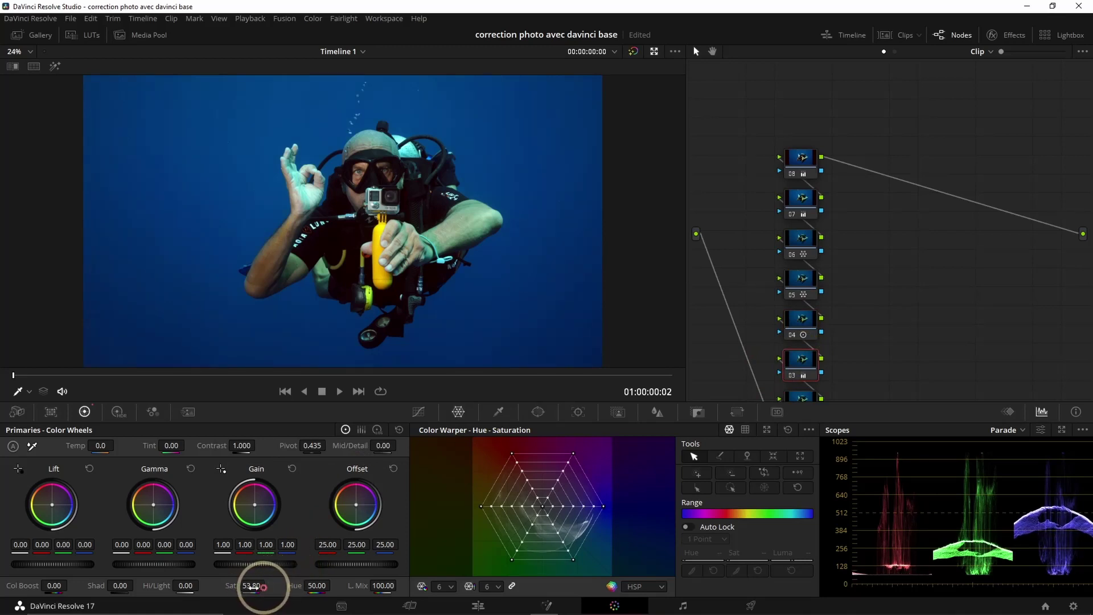
click(805, 397)
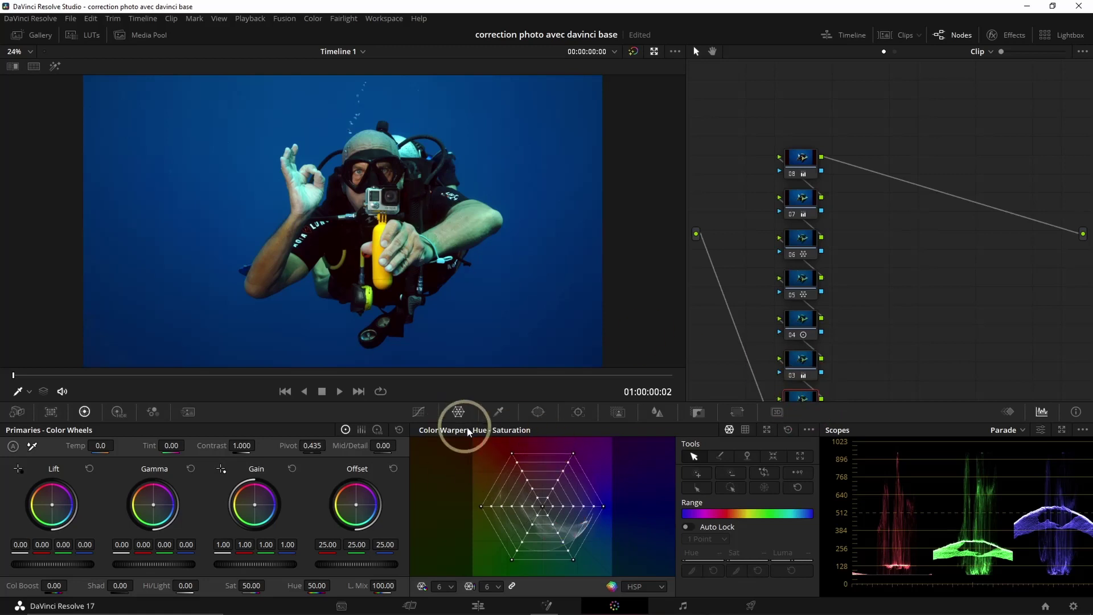
click(546, 417)
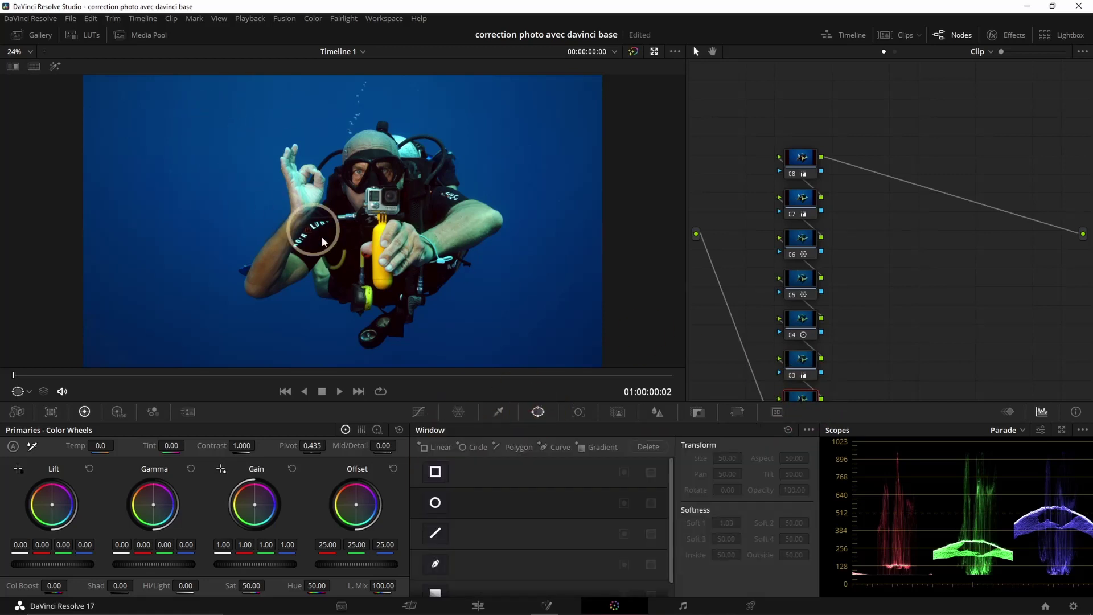
Add a circular window around the diver, stretched into a wide ellipse with Soft 1 at 2.51.
click(435, 503)
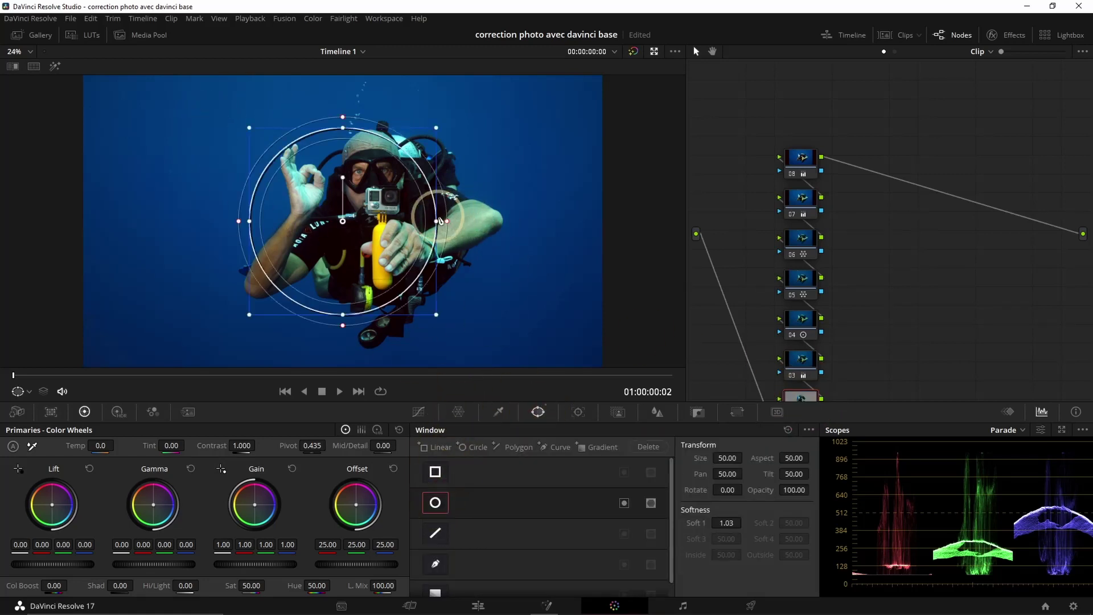
drag(436, 220, 615, 221)
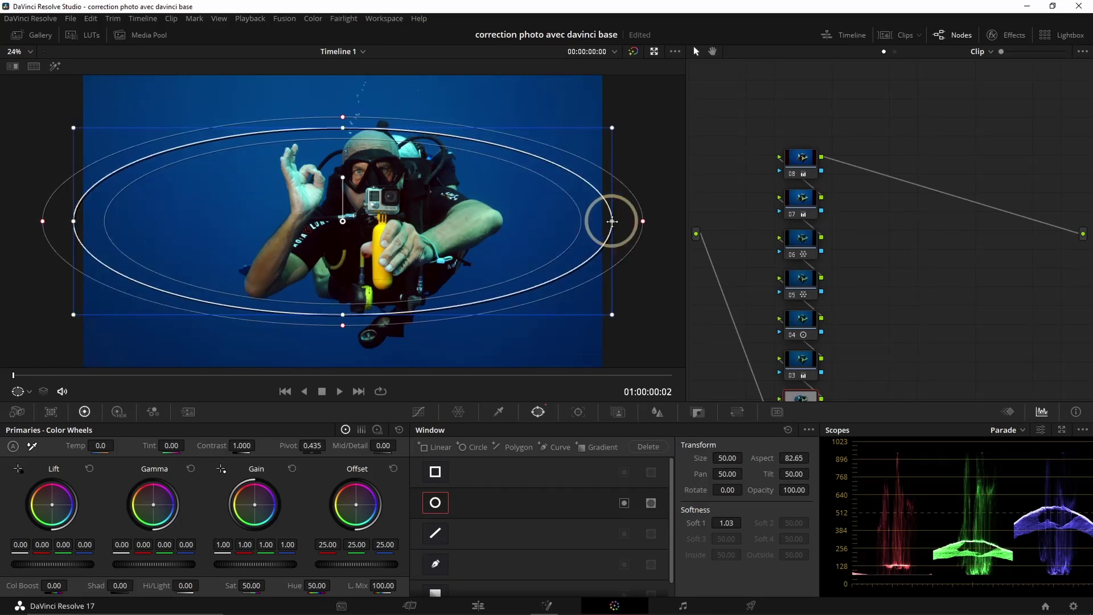
drag(347, 127, 347, 73)
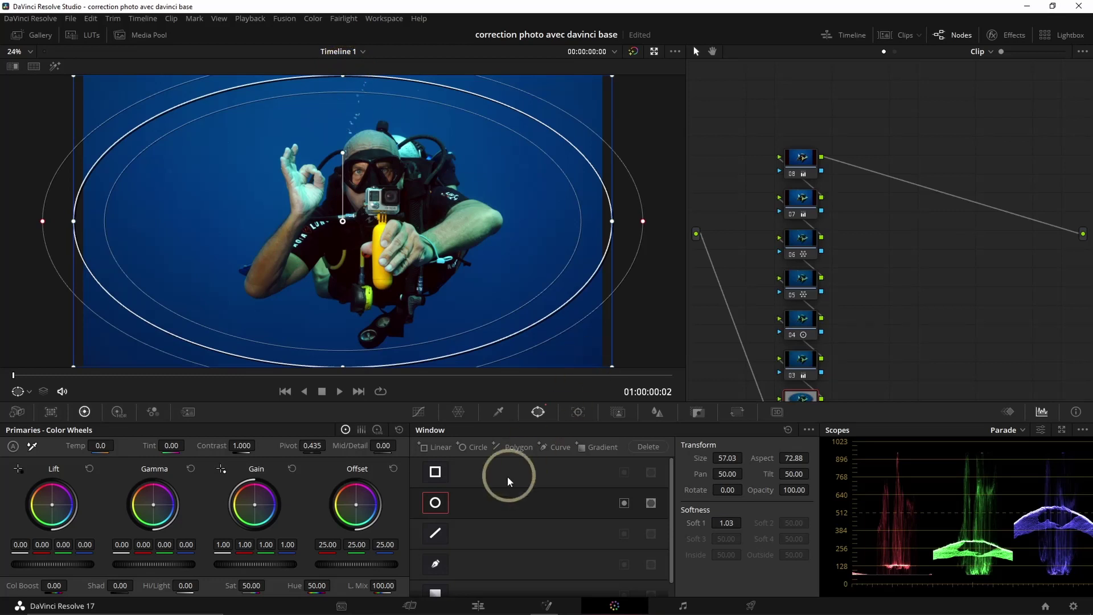
drag(721, 522, 745, 523)
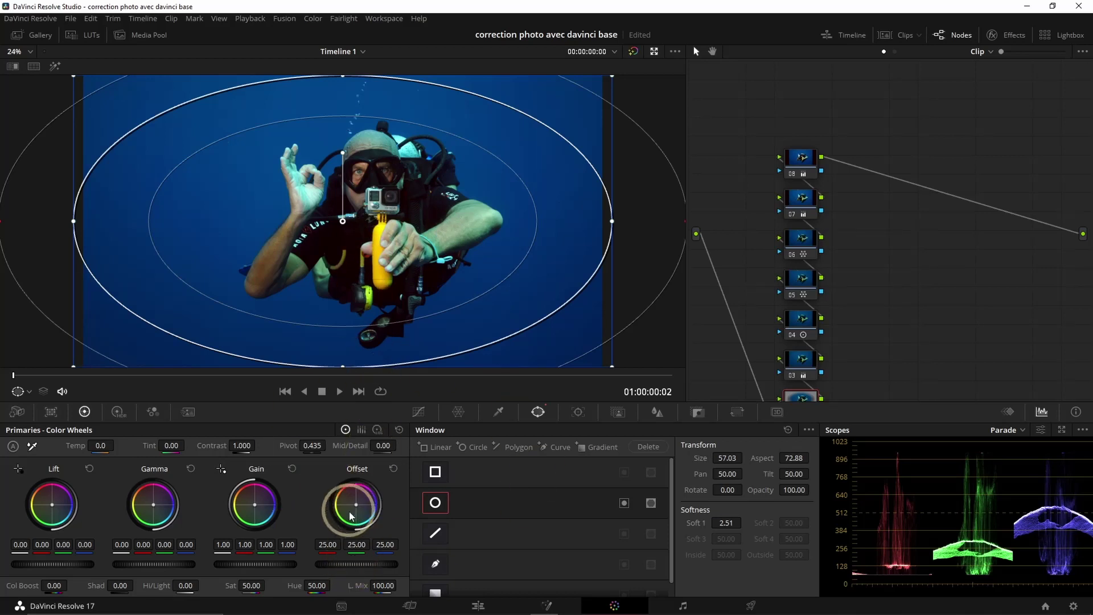
scroll(349, 562, down, 1)
scroll(793, 391, down, 1)
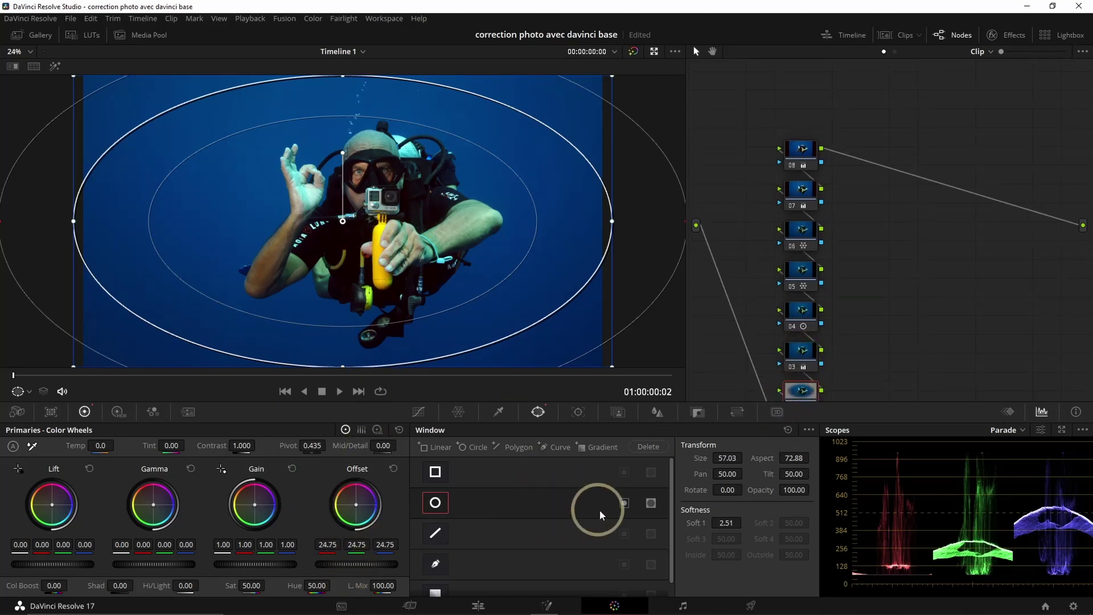
click(625, 503)
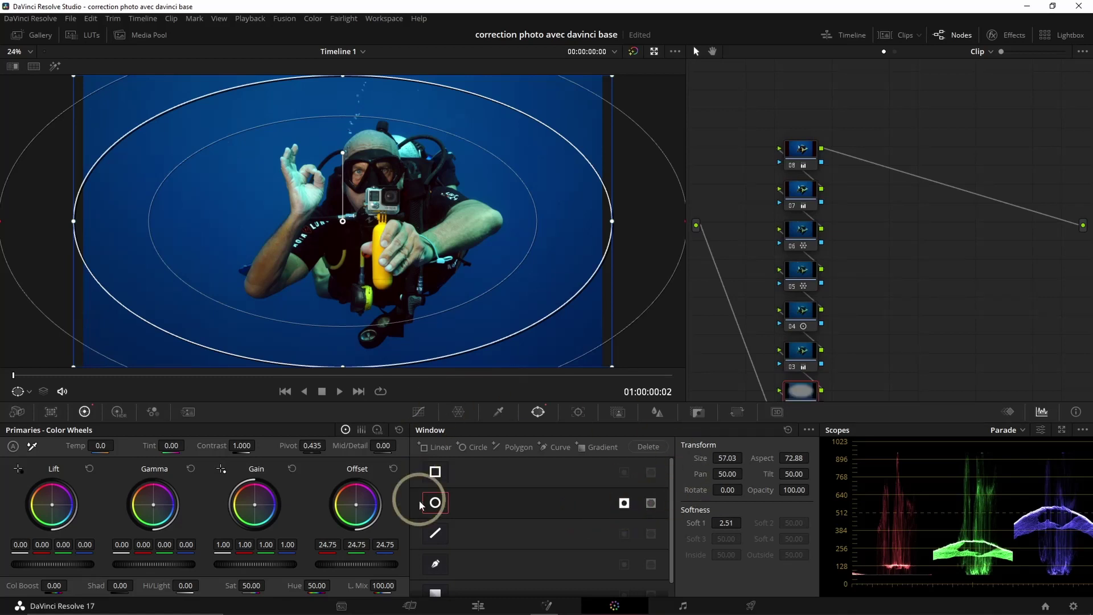
Darken the vignette edges with lower Offset, slightly lowered shadows and a small Gain lift.
drag(371, 561, 146, 562)
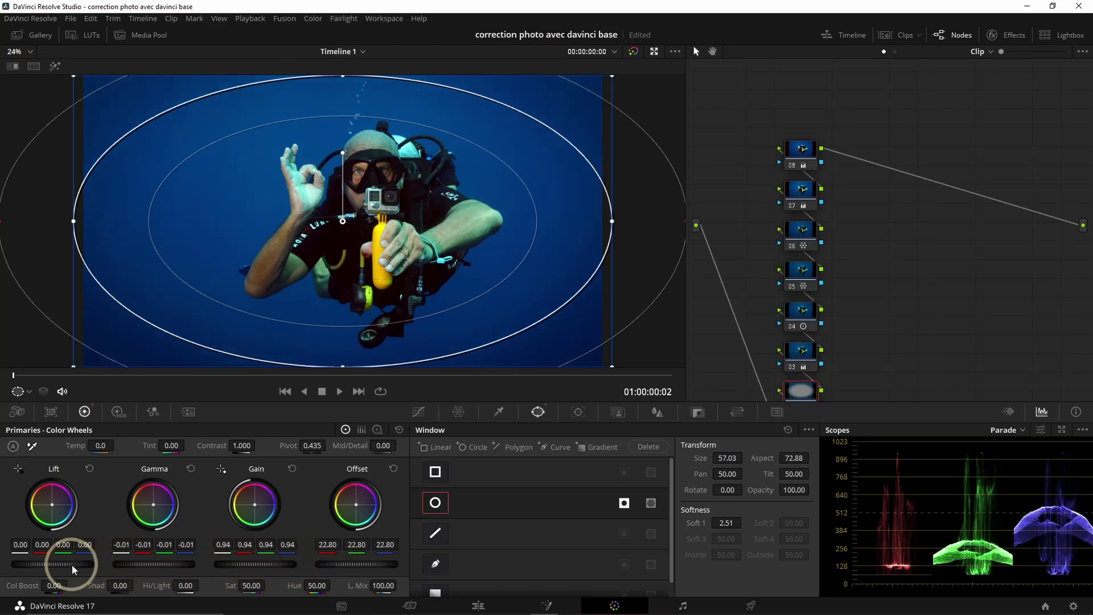
drag(73, 568, 85, 541)
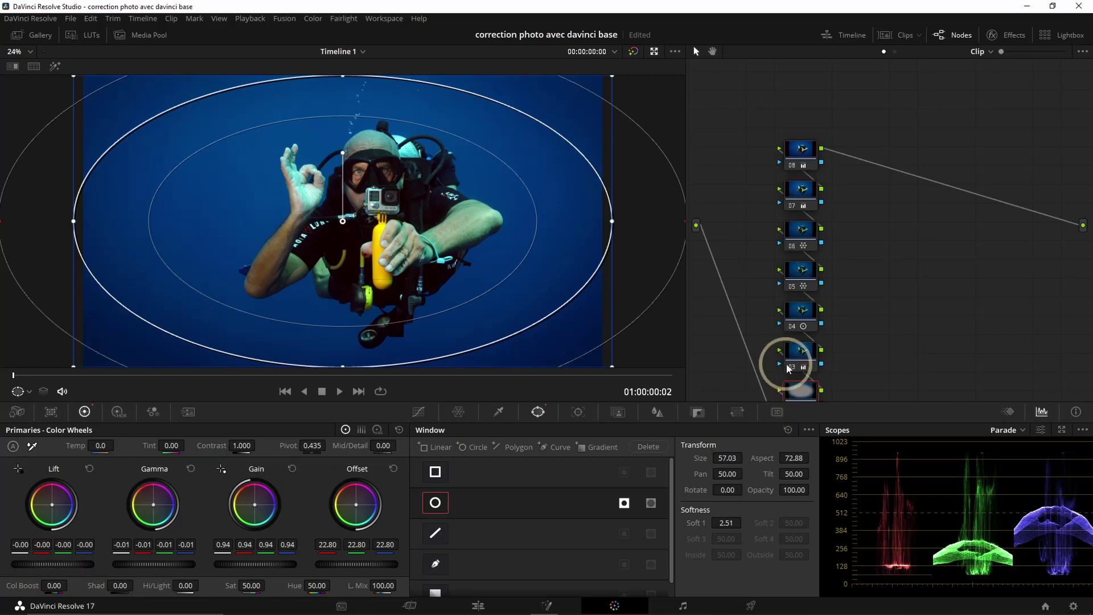
click(792, 358)
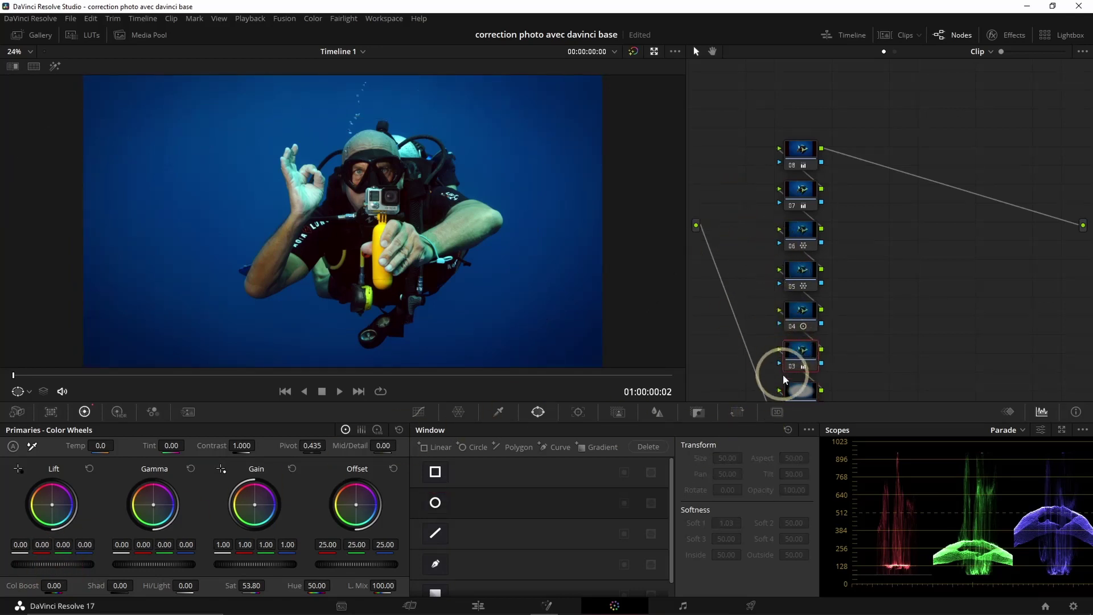
scroll(789, 397, down, 2)
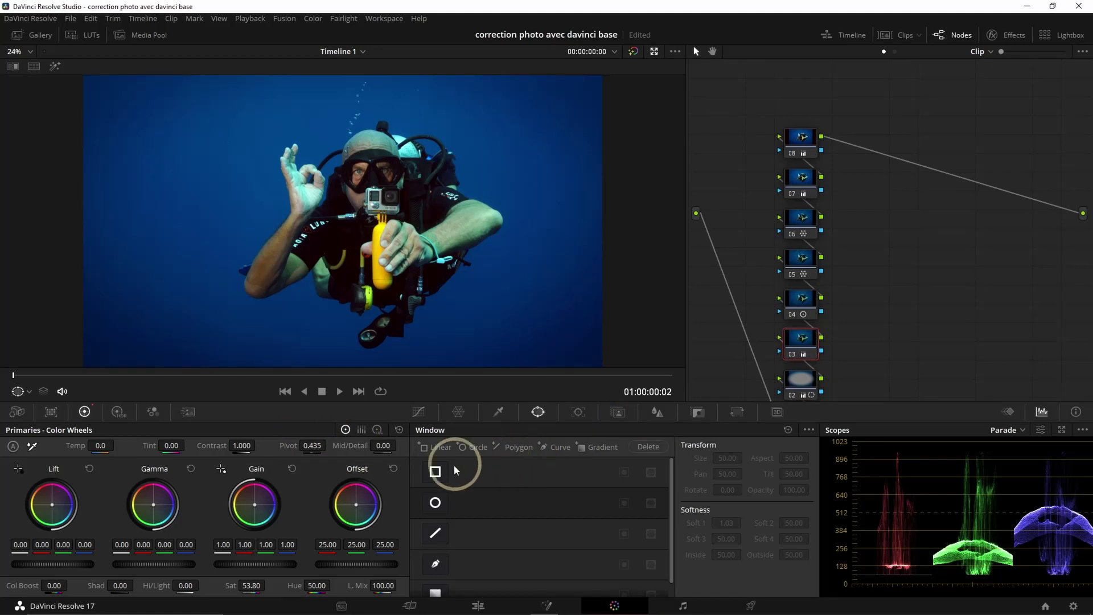
click(806, 389)
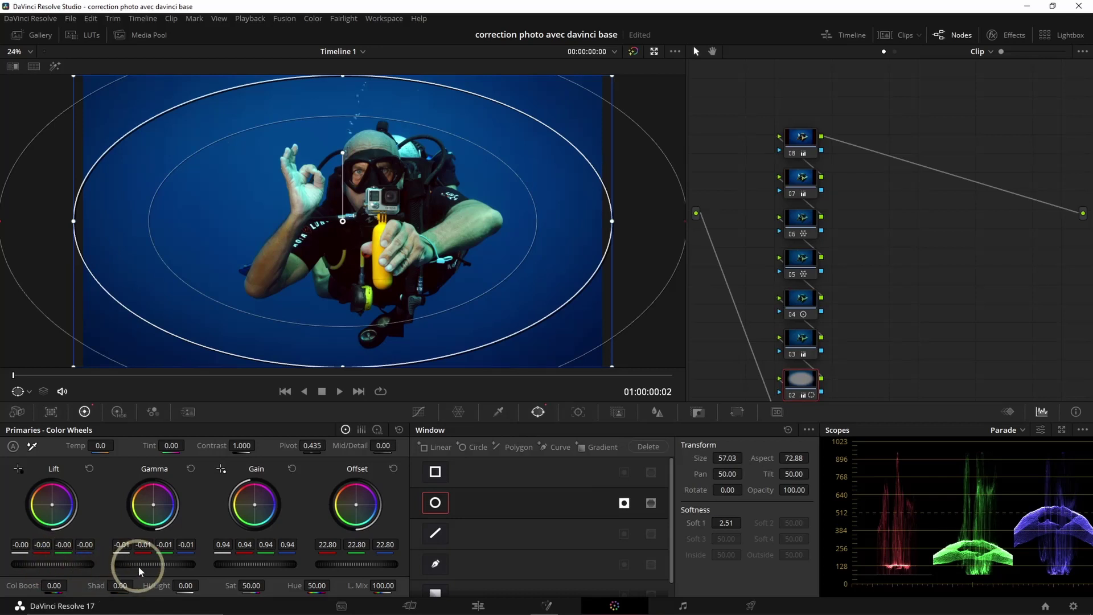
drag(233, 563, 246, 562)
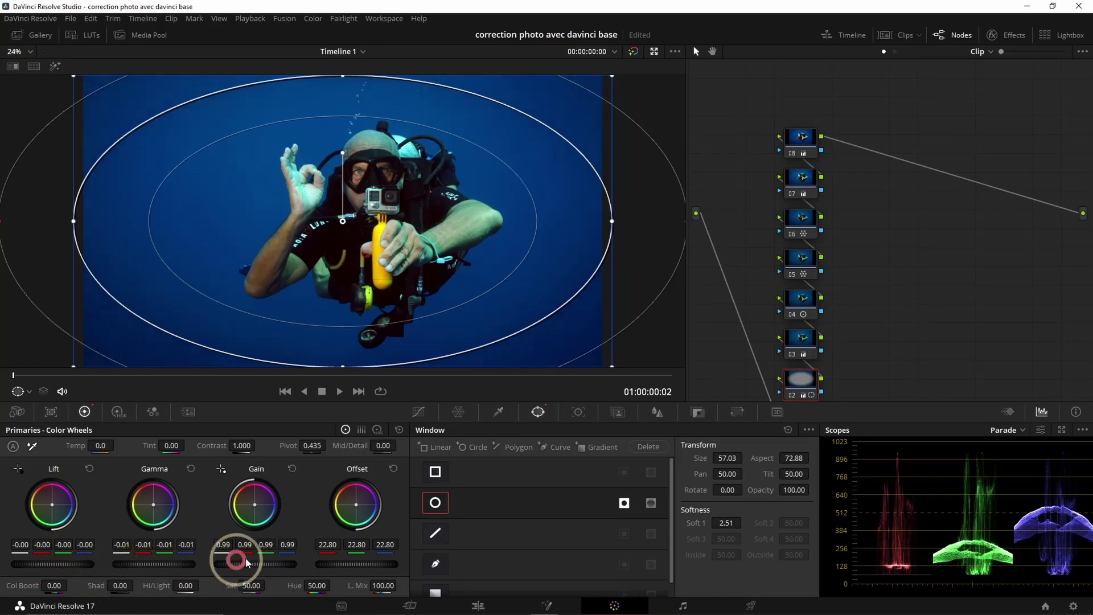
click(791, 395)
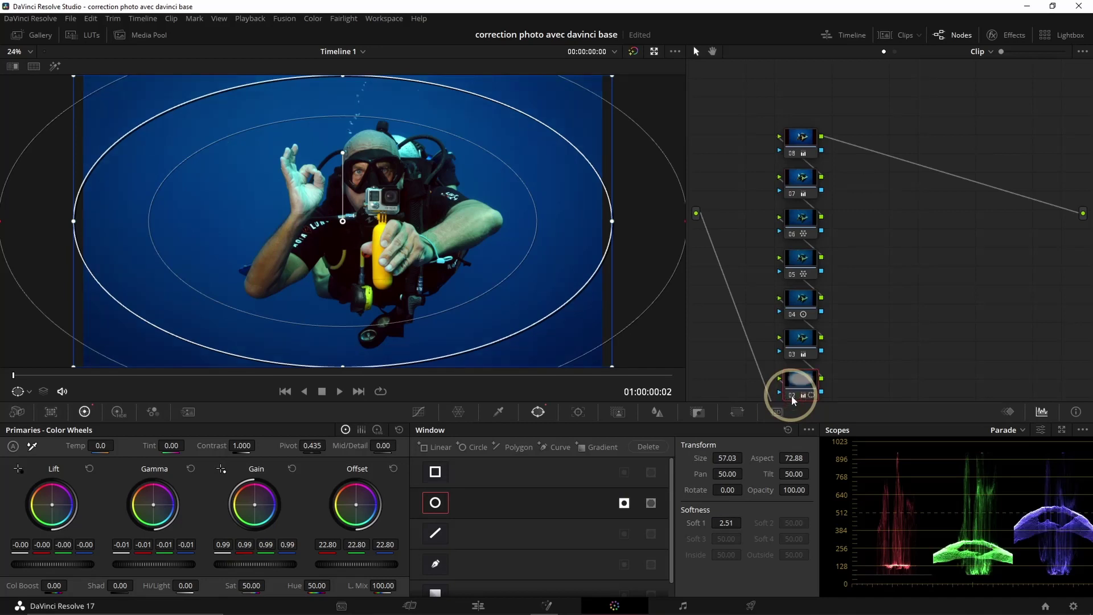
click(791, 395)
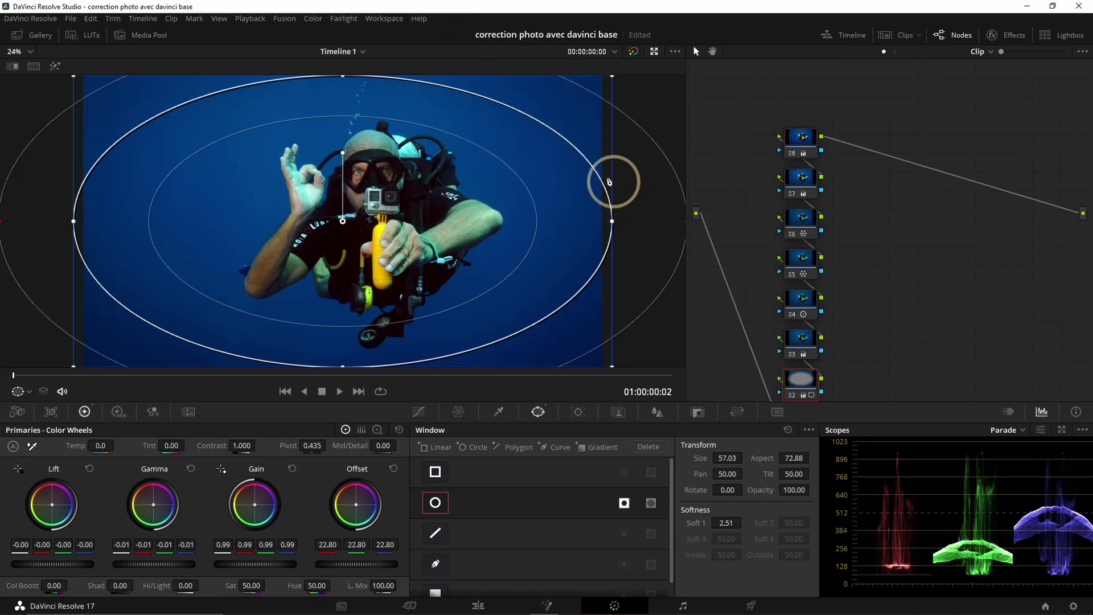
Compare the graded diver photo against the ungraded version, then move to the coastal photo.
click(806, 265)
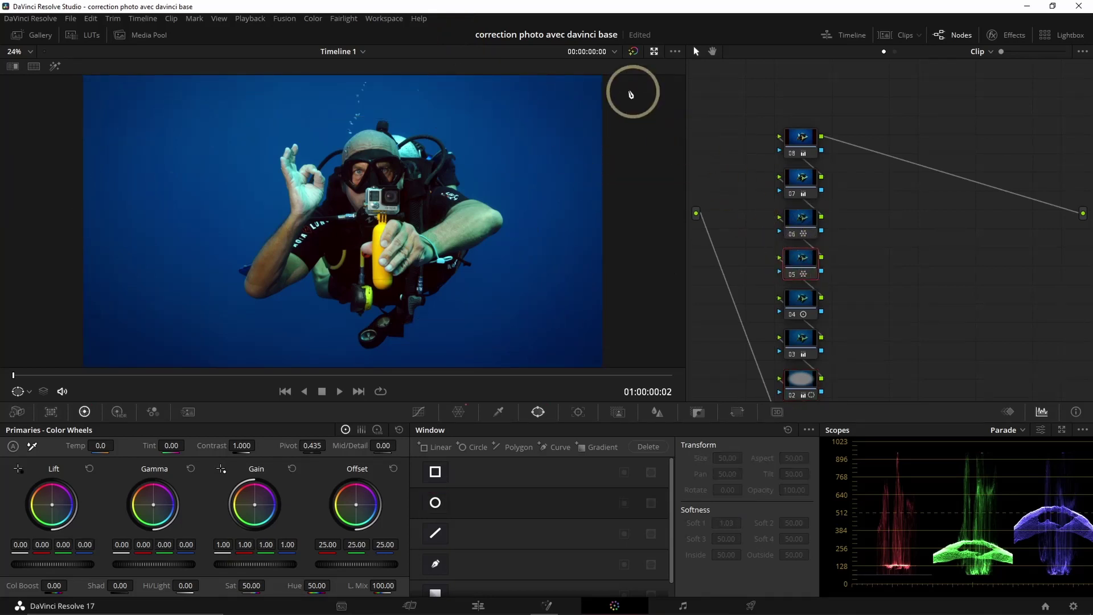
click(634, 51)
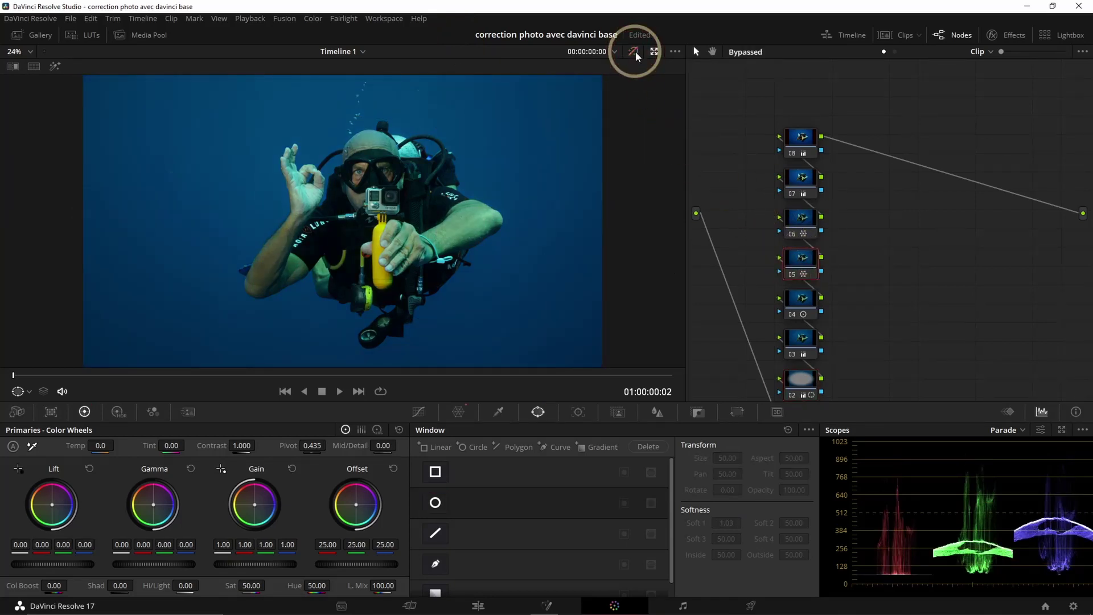
click(634, 51)
click(634, 51)
click(635, 51)
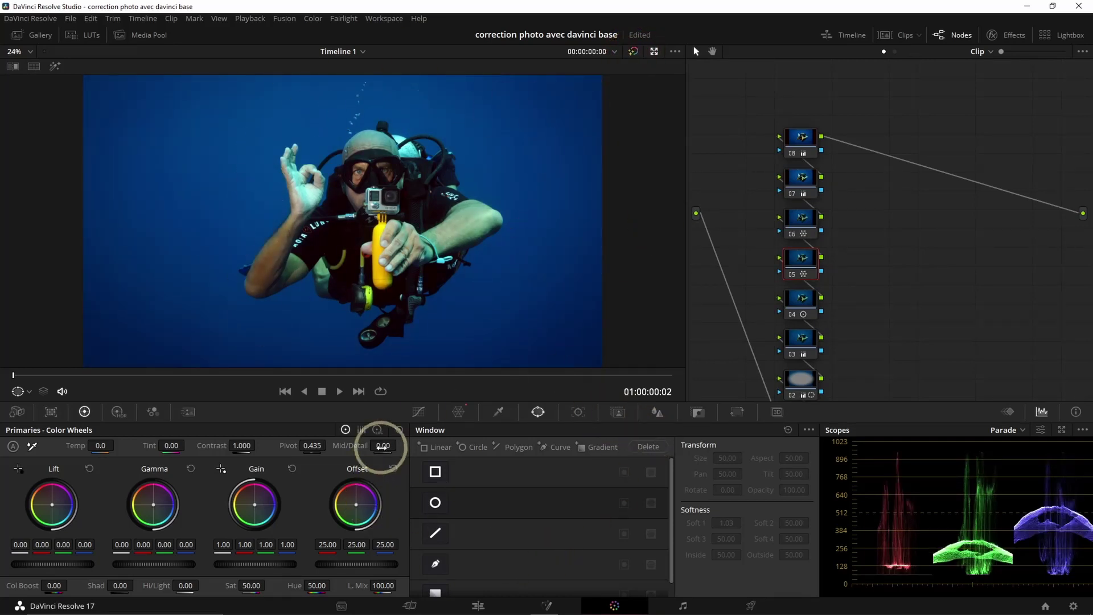
key(Right)
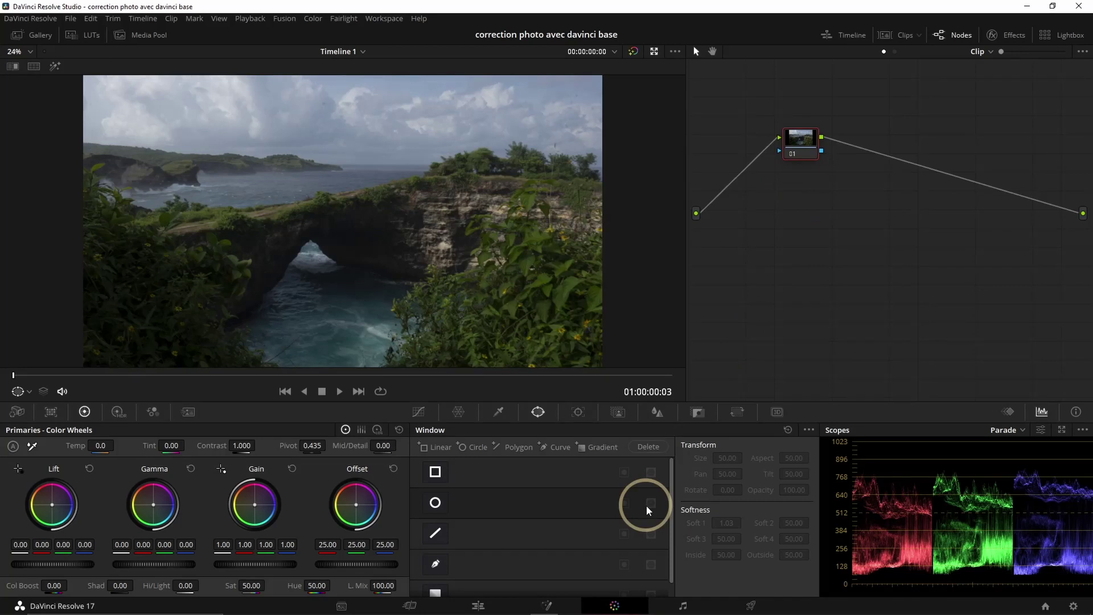
Add seven serial nodes to the cliff photo and apply Auto Color on node 08, toggling it to compare.
key(shift)
key(shift+s)
key(shift+s)
key(shift+s)
key(shift+s)
key(shift+s)
key(shift+s)
key(shift+s)
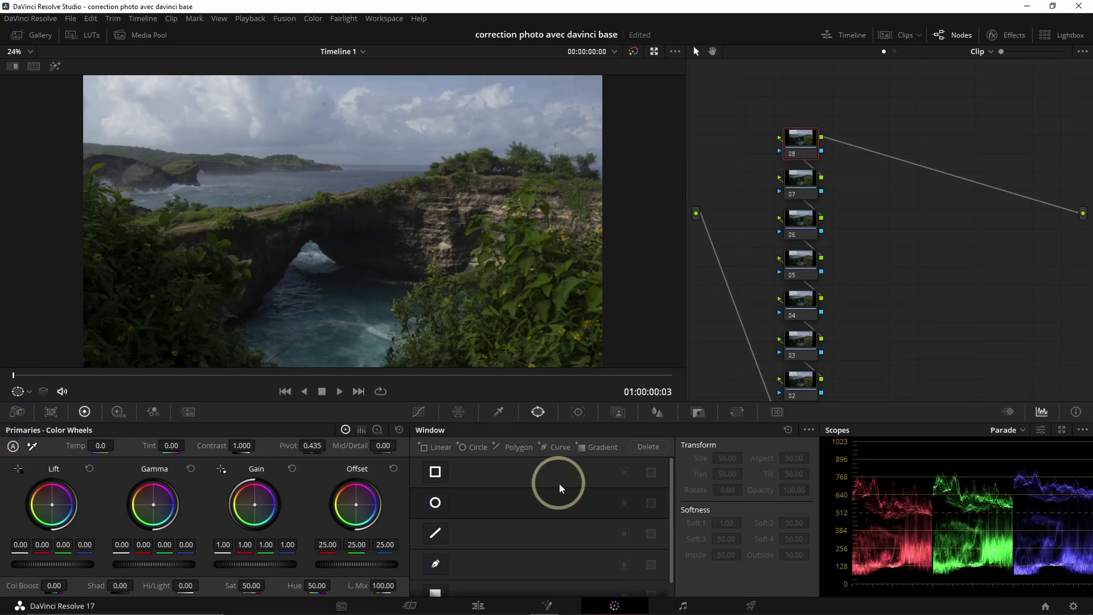
key(alt+shift+c)
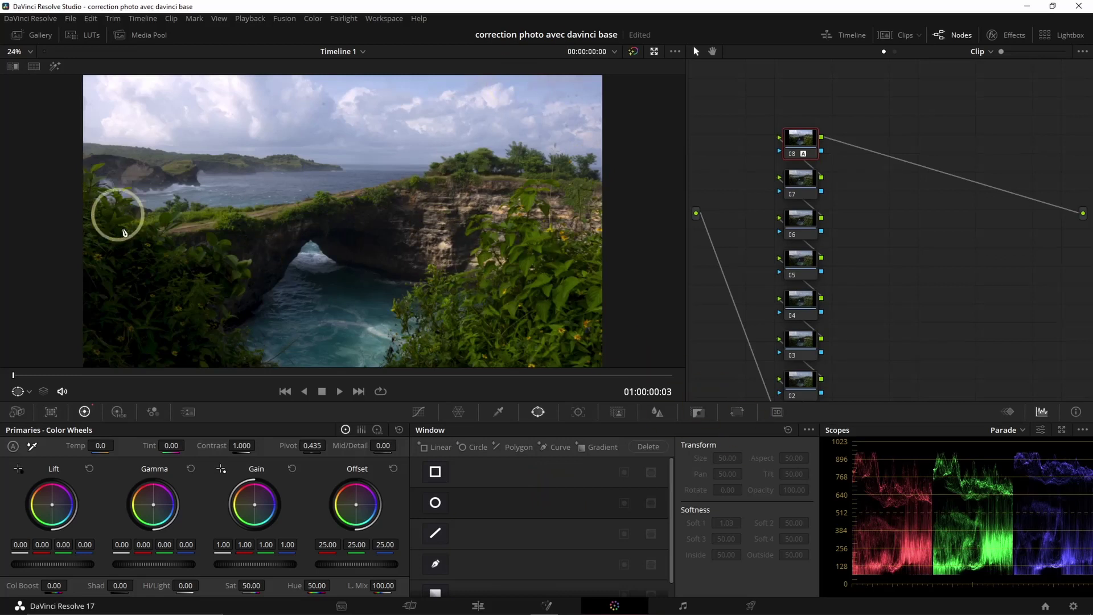
click(792, 153)
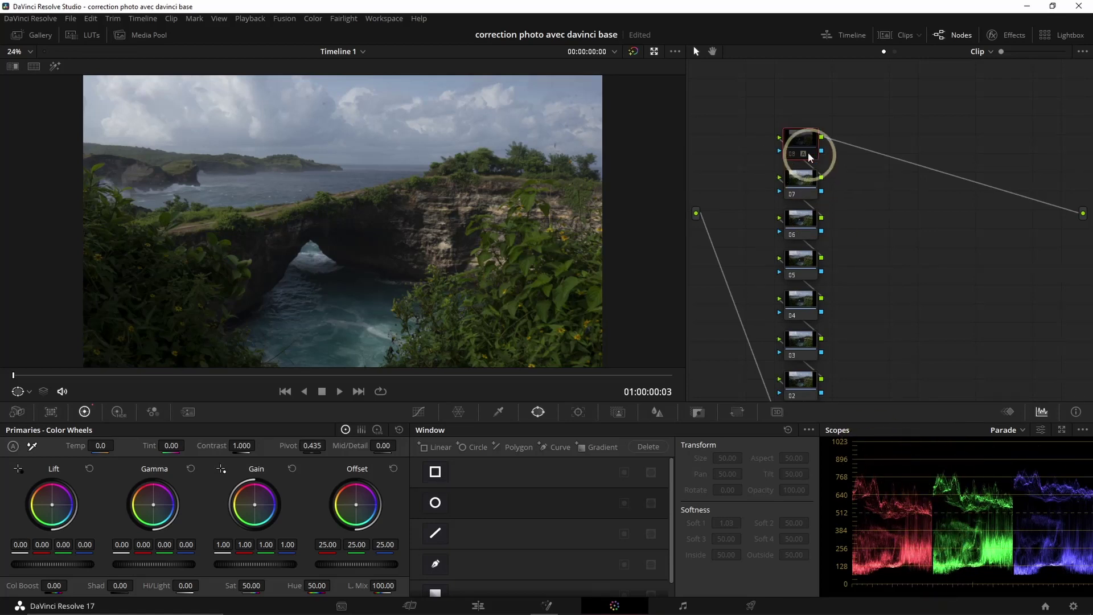
click(791, 154)
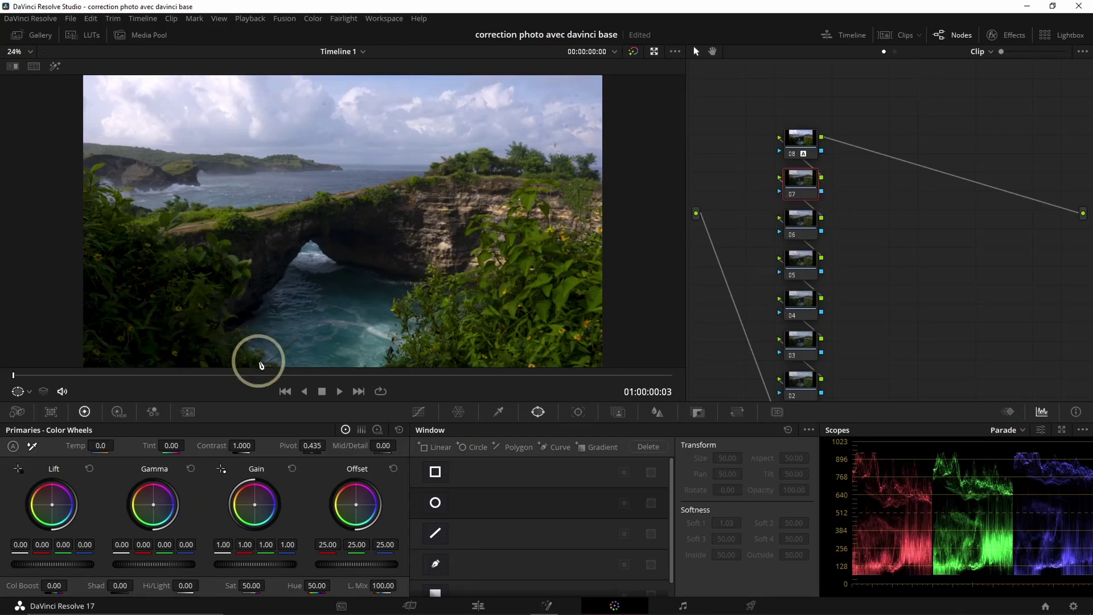
Raise node 07 contrast to 1.056, trying and undoing a shadow curve point.
drag(242, 444, 259, 444)
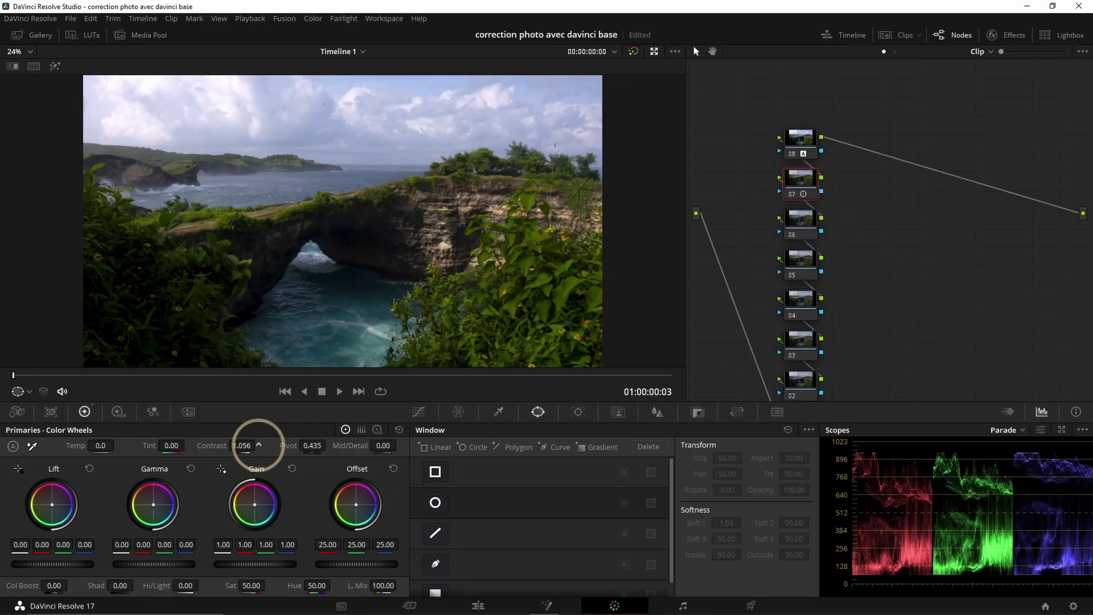
click(418, 412)
drag(437, 576, 440, 579)
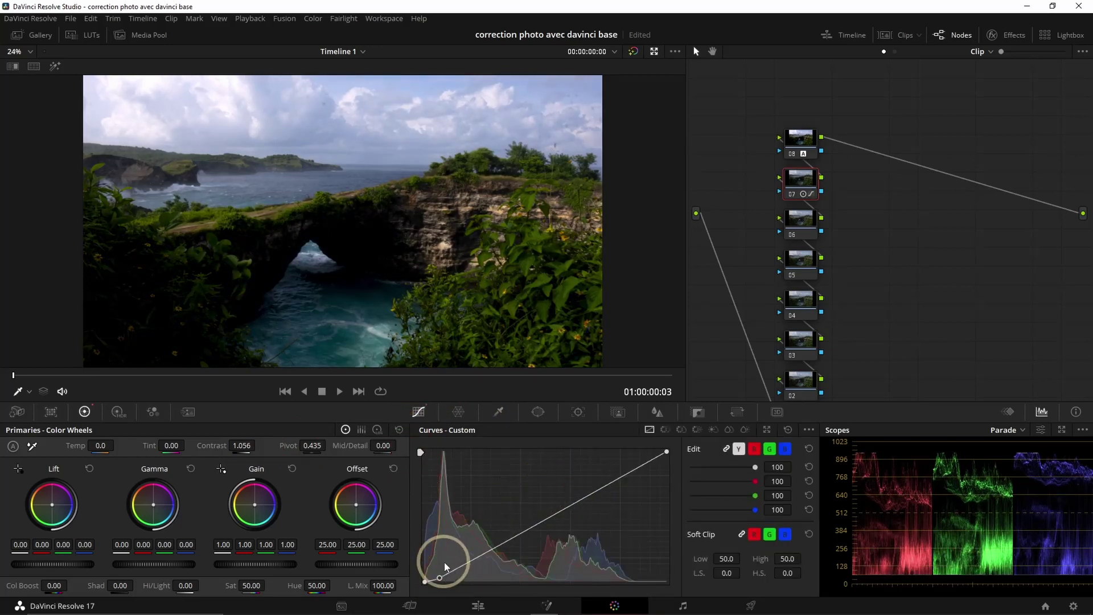
key(ctrl+z)
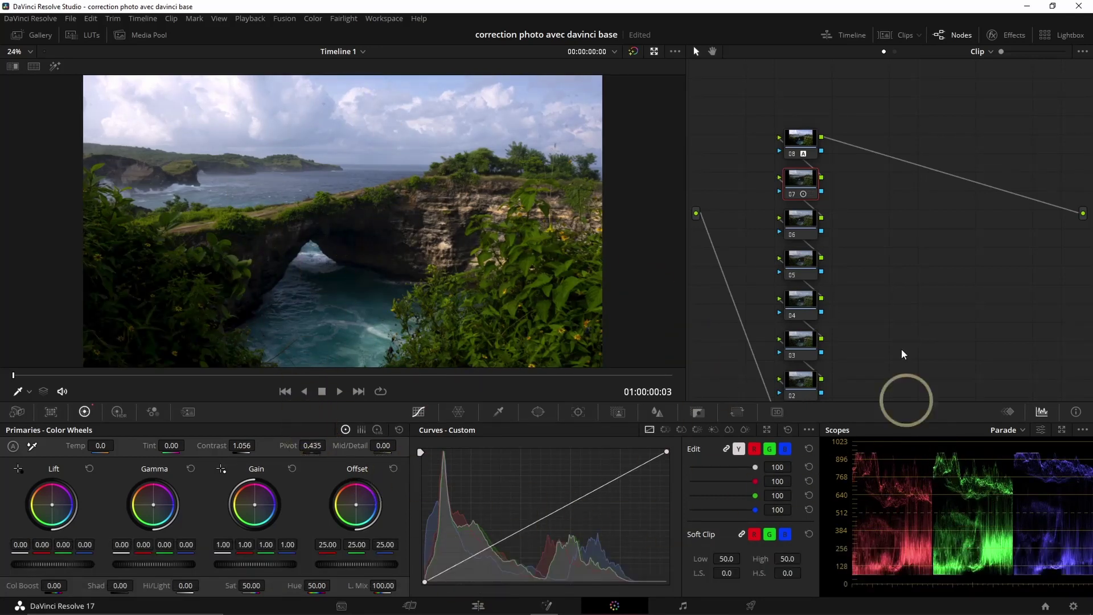
Boost node 06 saturation to 63.20.
click(802, 221)
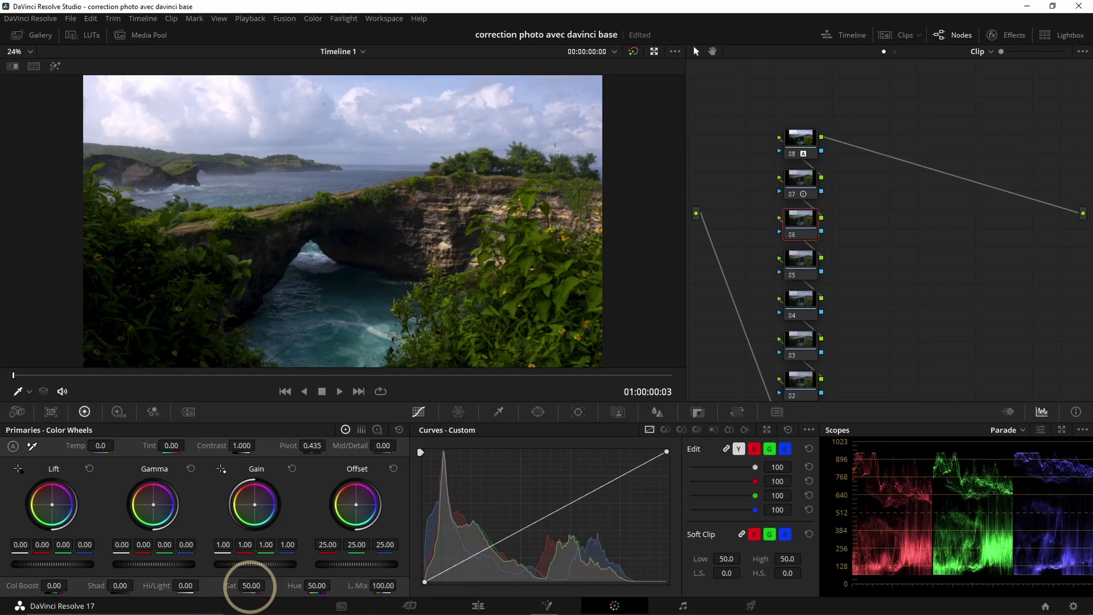
drag(251, 586, 288, 582)
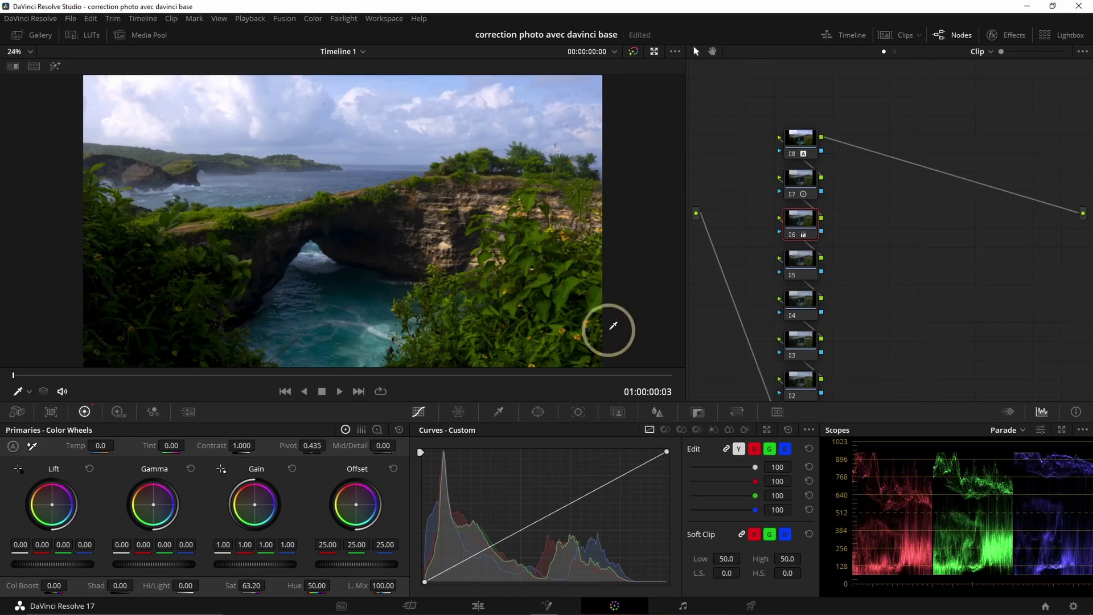
click(802, 262)
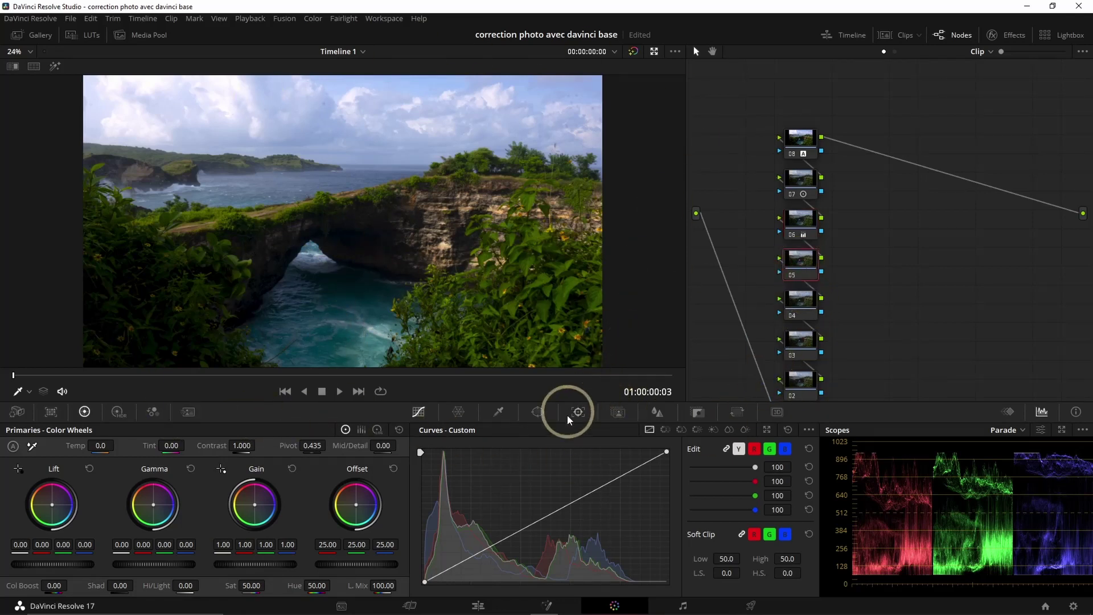
Add a soft, wide, inverted elliptical window on node 05 framing the landscape.
click(539, 412)
click(435, 502)
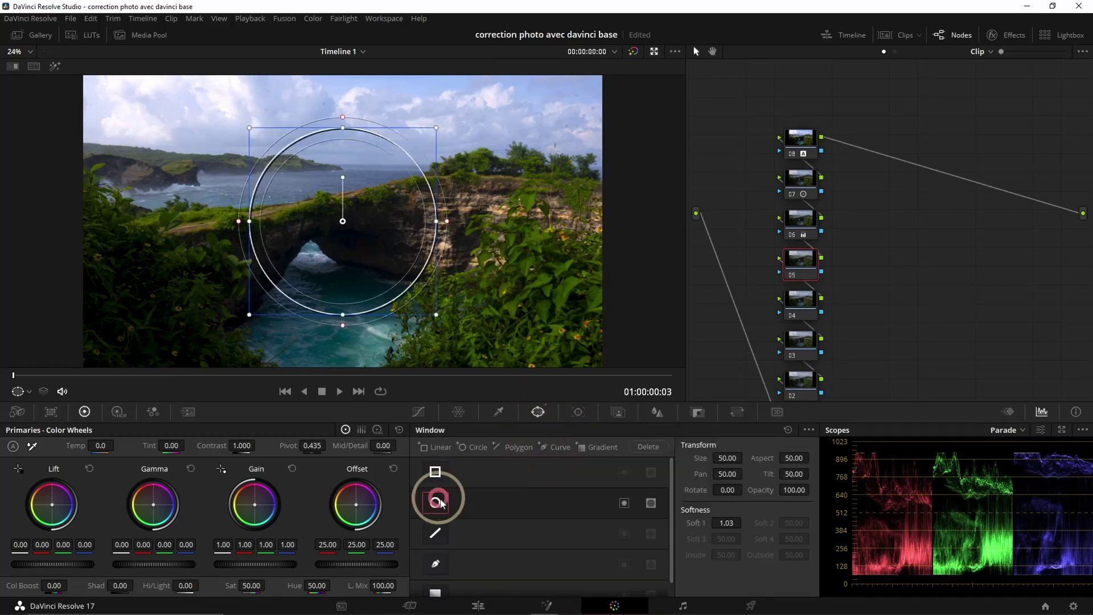
drag(436, 222, 609, 221)
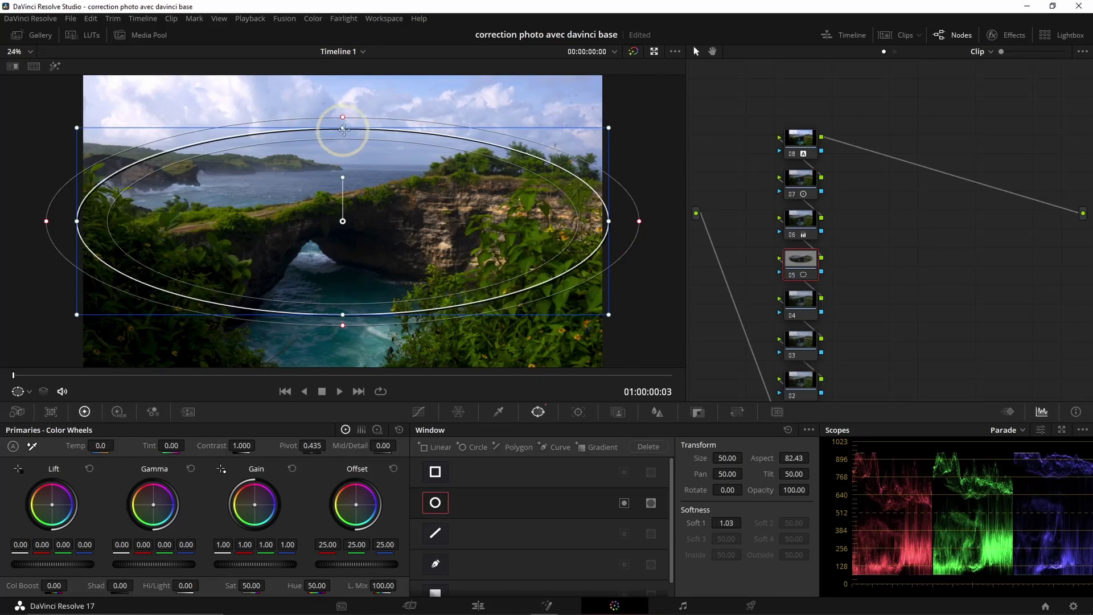
drag(342, 123, 344, 58)
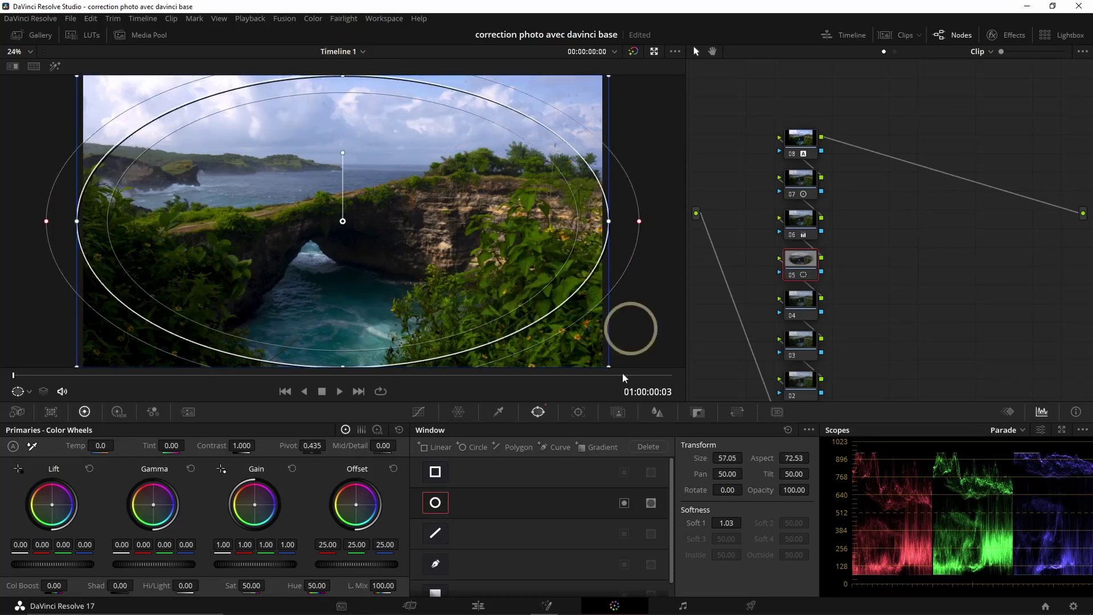
drag(711, 523, 764, 519)
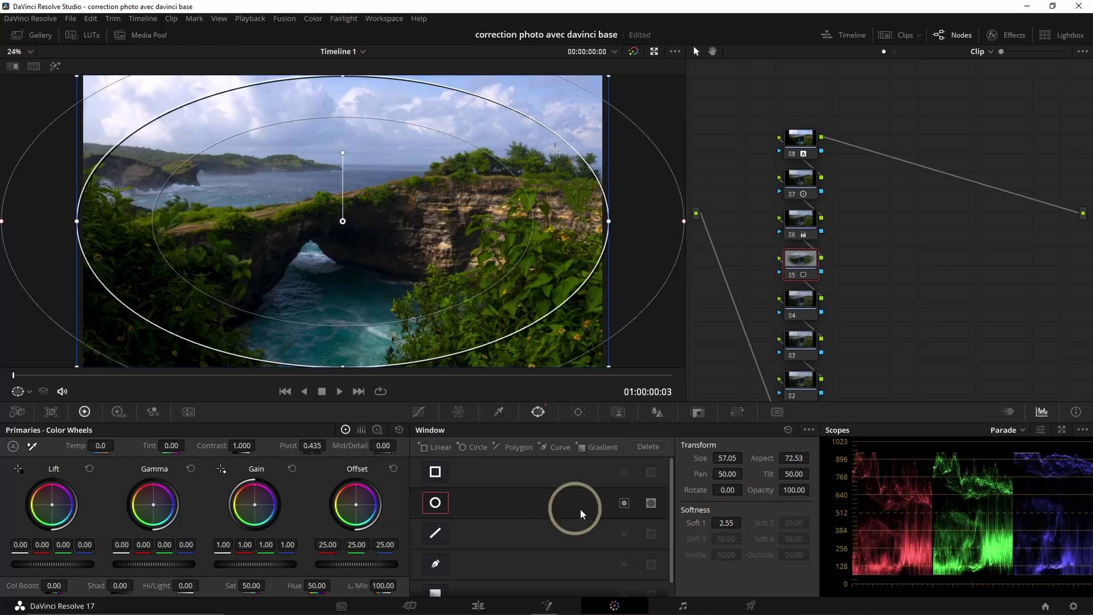
click(624, 502)
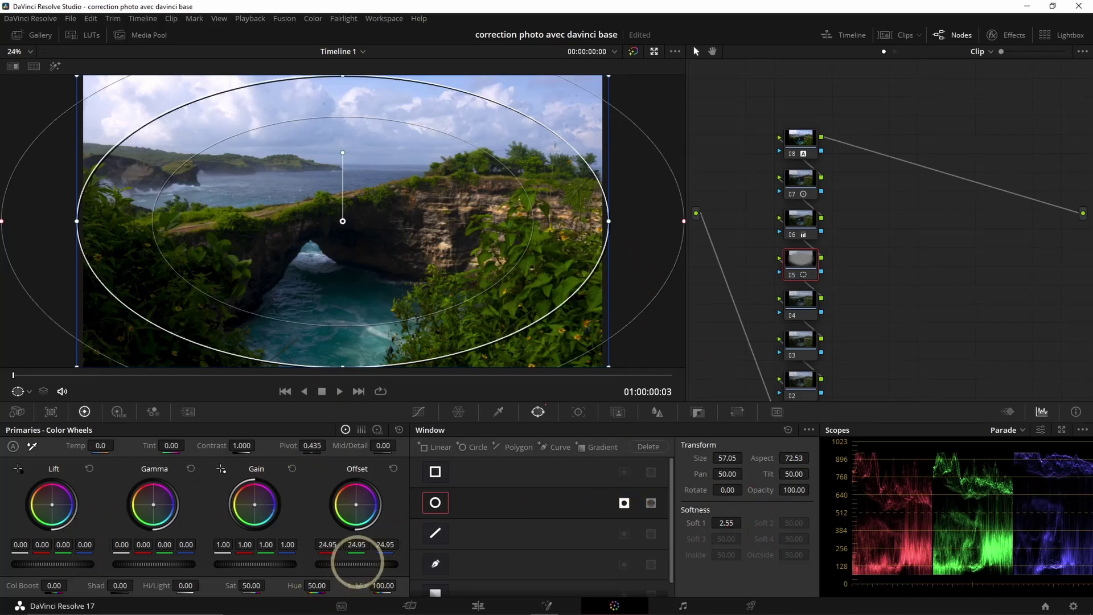
Darken the window's edges with Offset 24.00 and Gain 0.94, then compare against the ungraded image.
drag(354, 566, 318, 560)
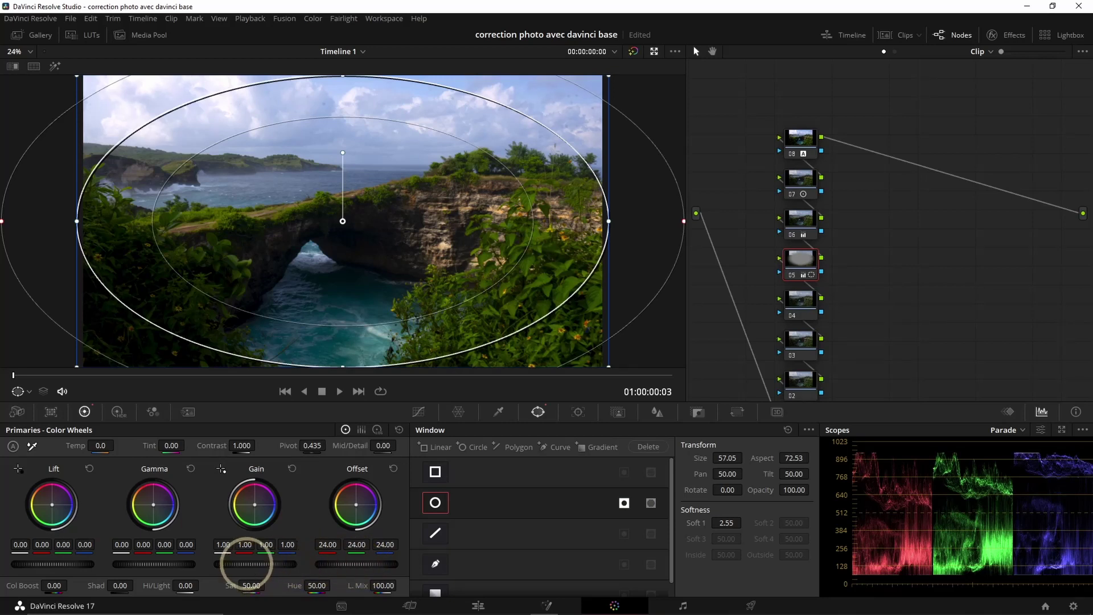
drag(244, 563, 143, 567)
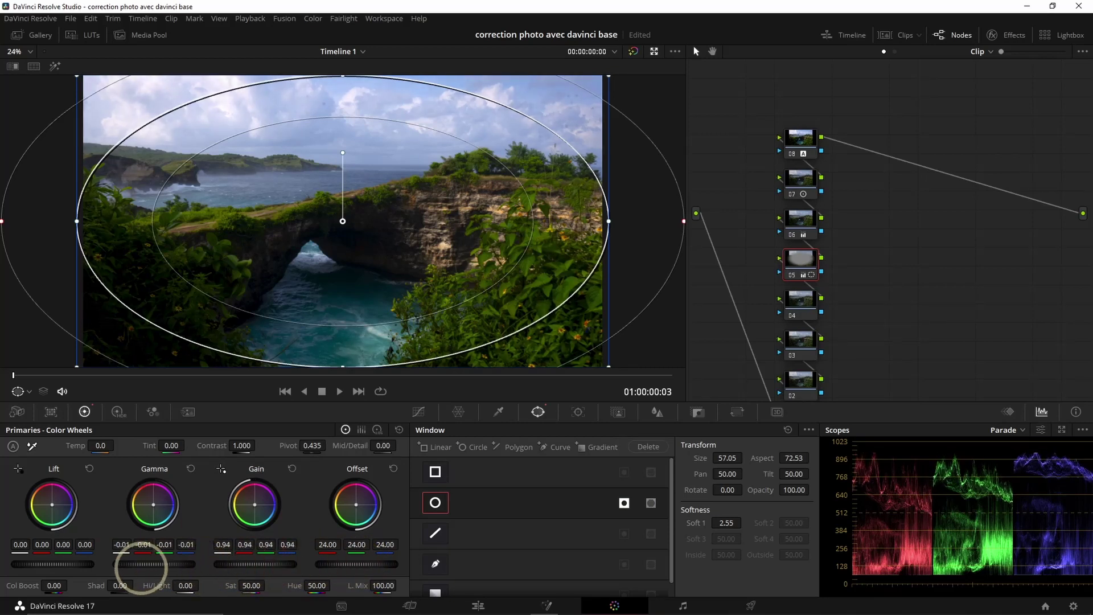
drag(71, 559, 134, 547)
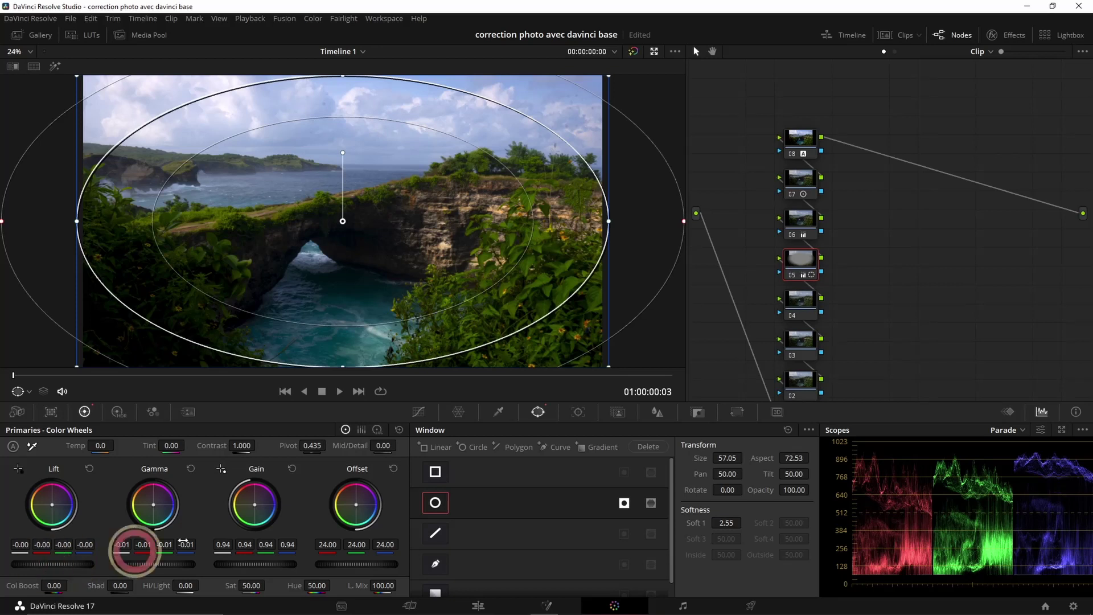
click(740, 156)
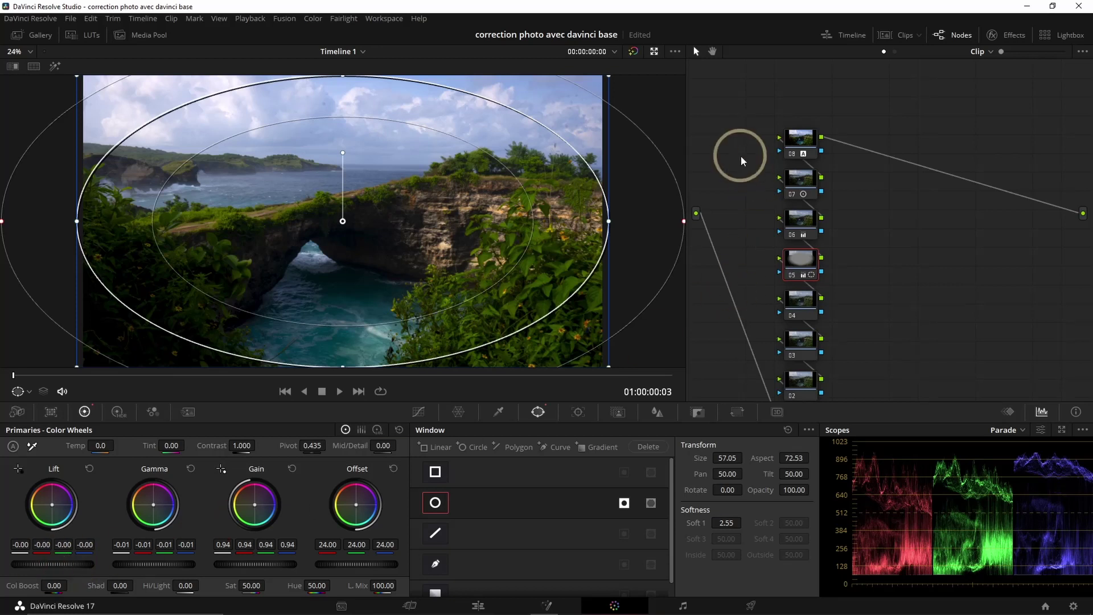
click(633, 51)
click(633, 50)
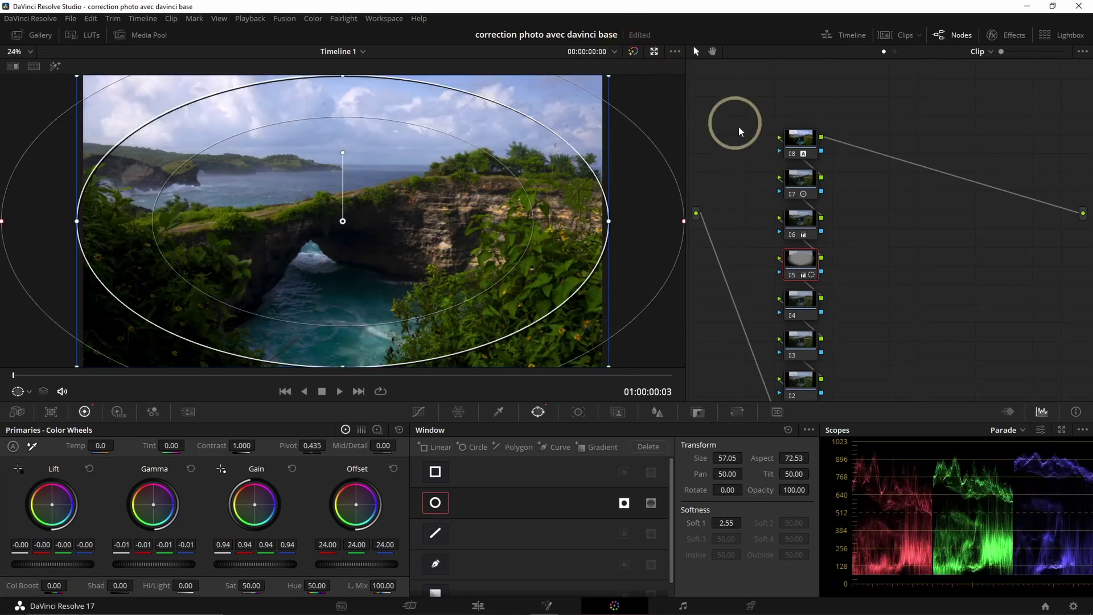
Toggle node 05's vignette to compare, then raise node 06 saturation to 66.80.
click(796, 264)
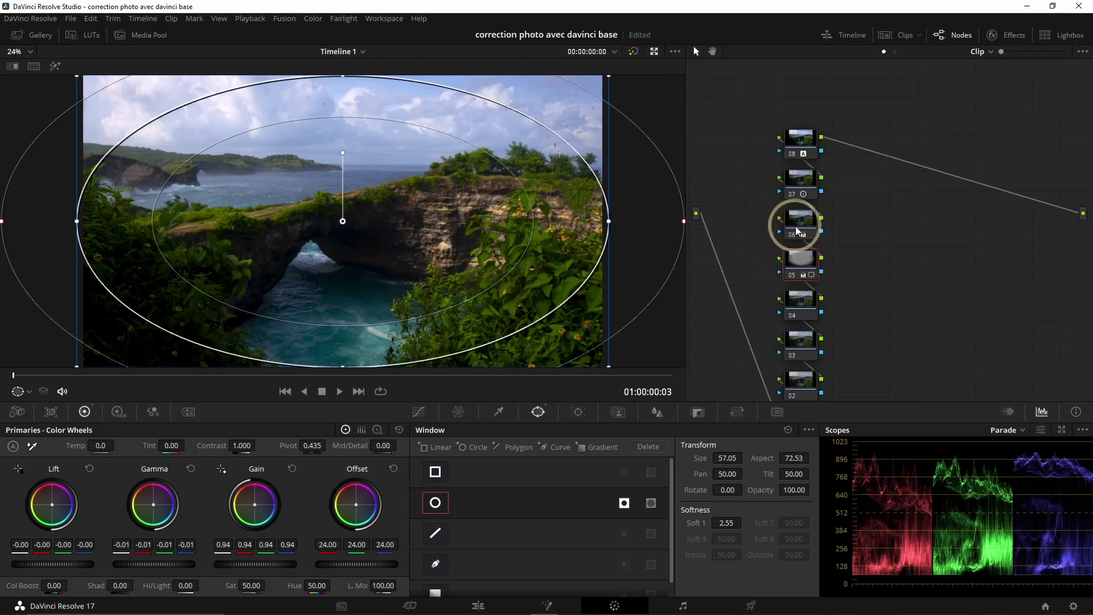
click(789, 276)
click(793, 276)
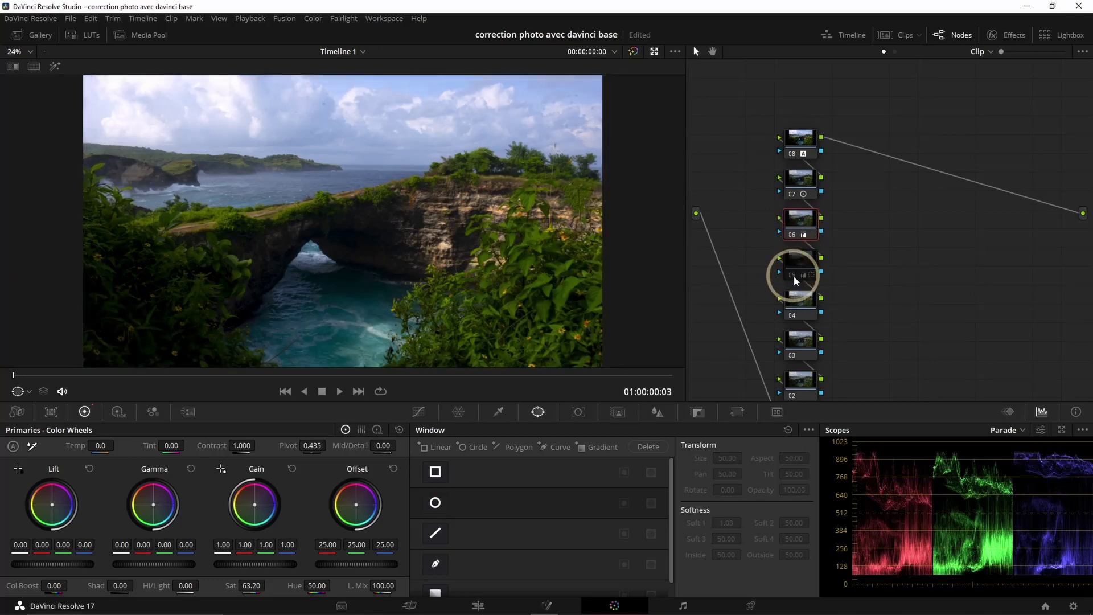
click(793, 275)
click(794, 276)
click(794, 275)
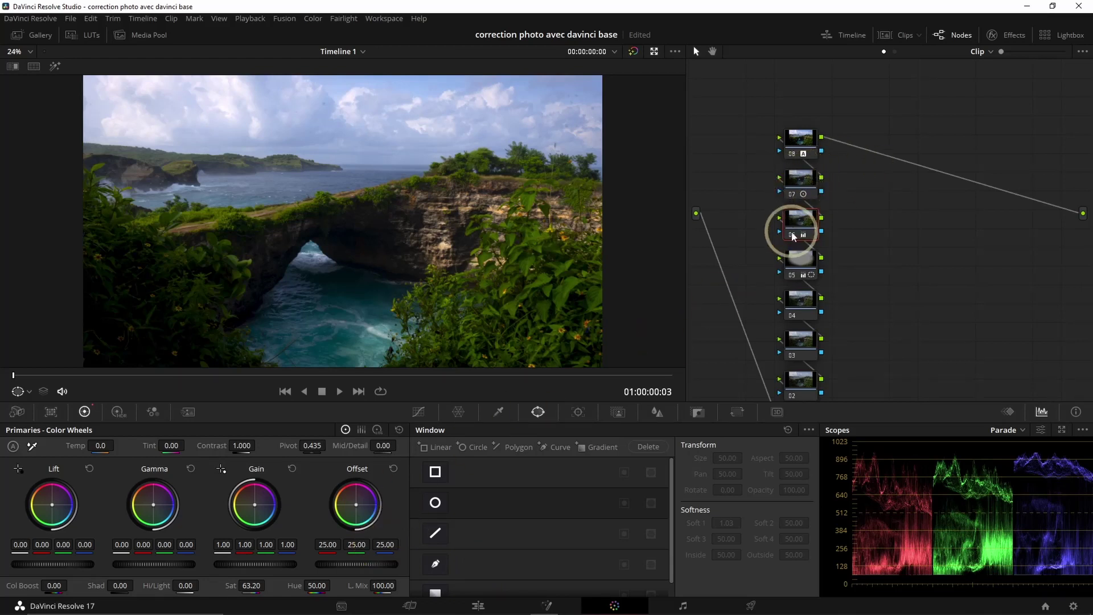
drag(243, 585, 257, 585)
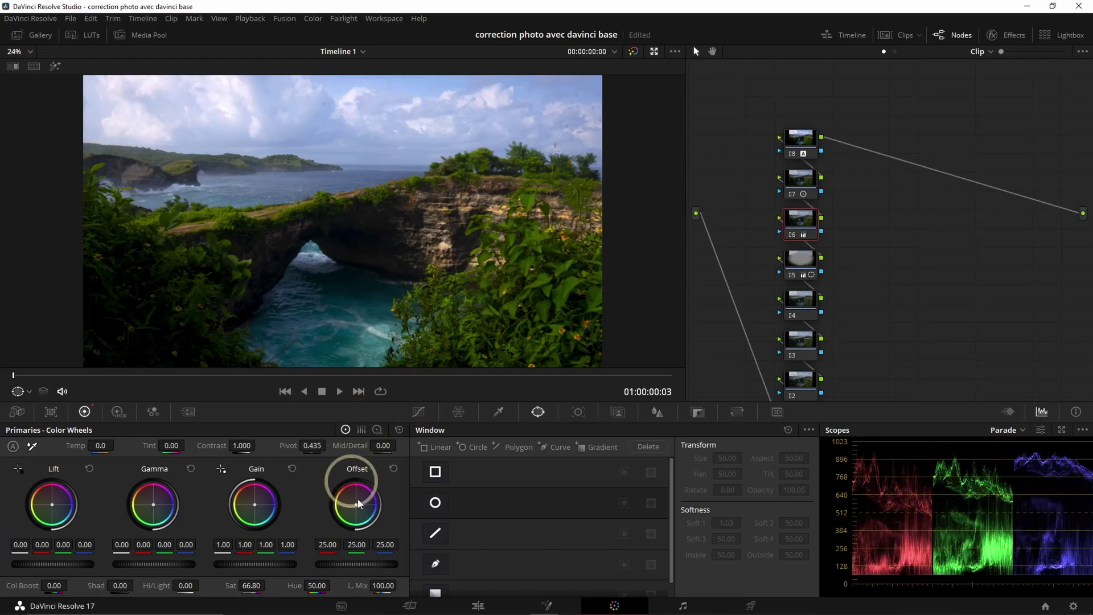
Lift node 04 Gamma to 0.02 and compare with the ungraded image.
click(794, 300)
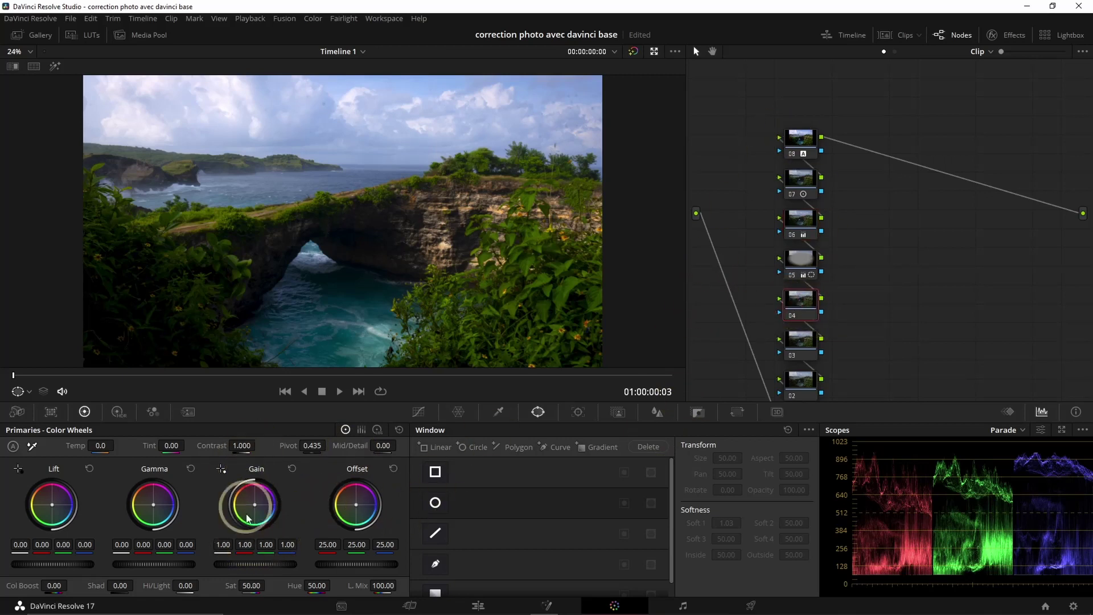
drag(152, 564, 247, 559)
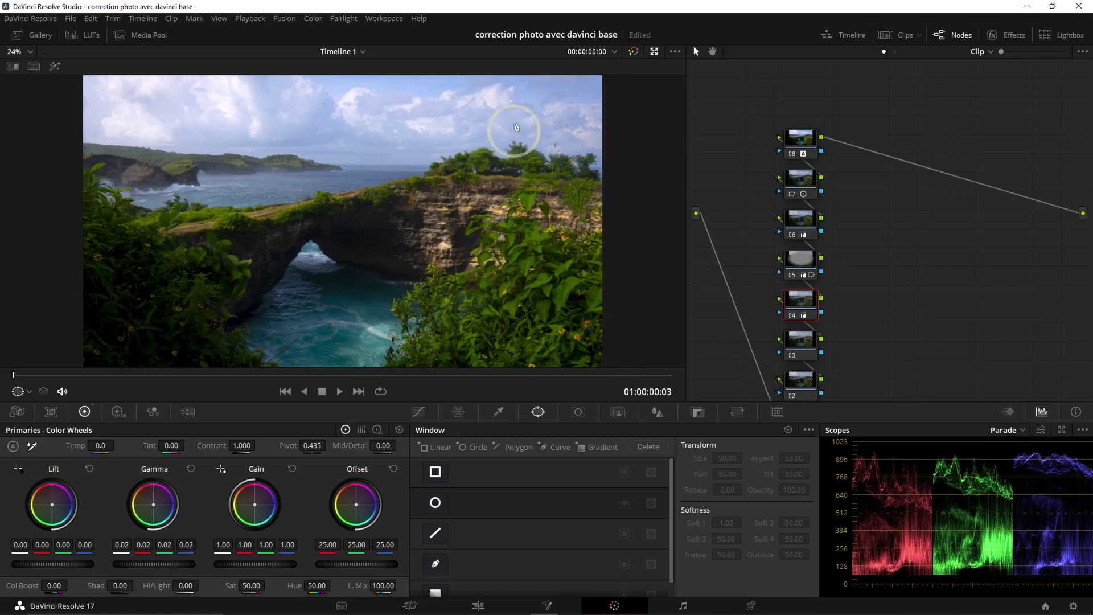
click(637, 52)
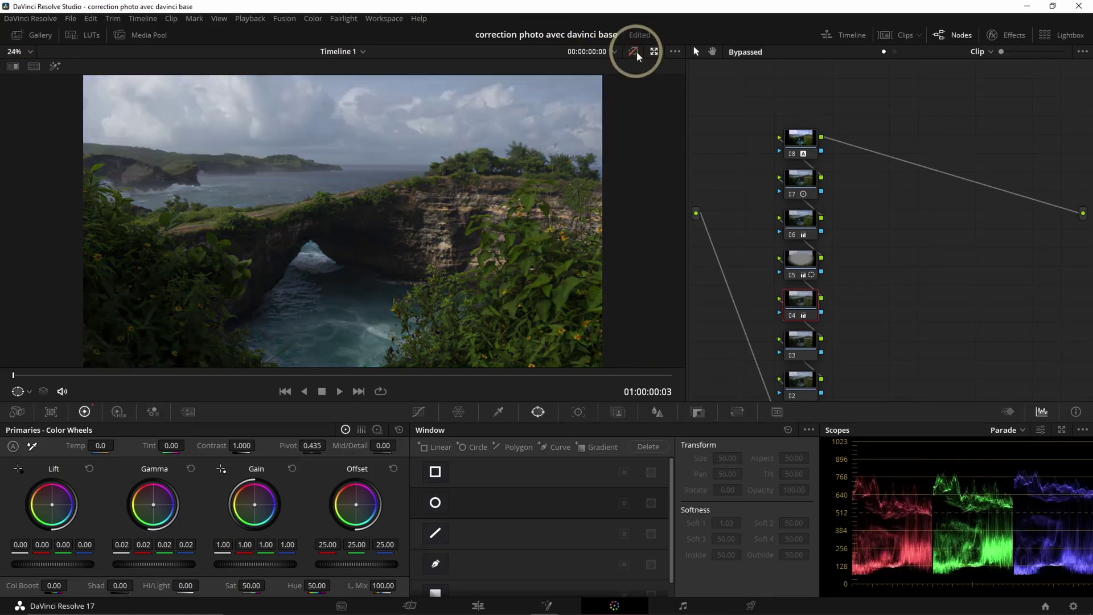
click(636, 51)
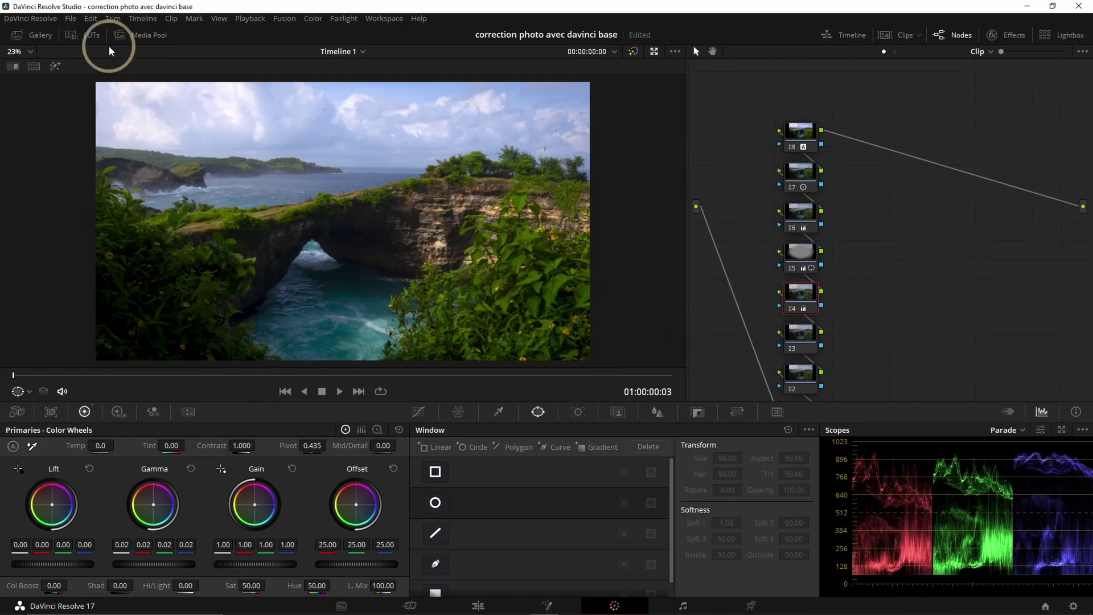
Grab a still of the graded landscape into the Gallery.
click(41, 35)
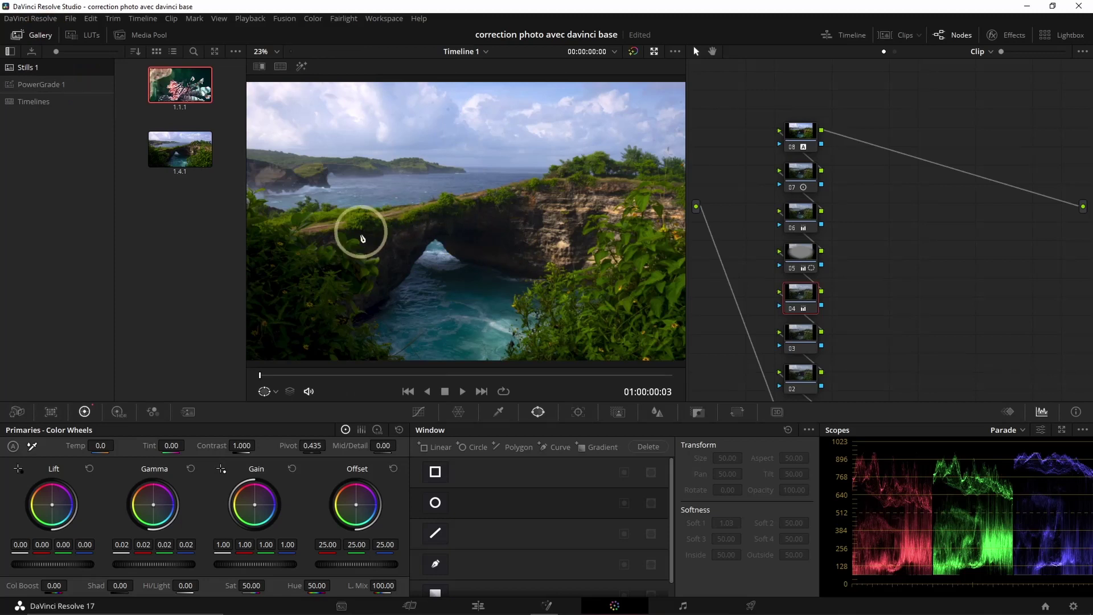
right_click(454, 232)
click(484, 239)
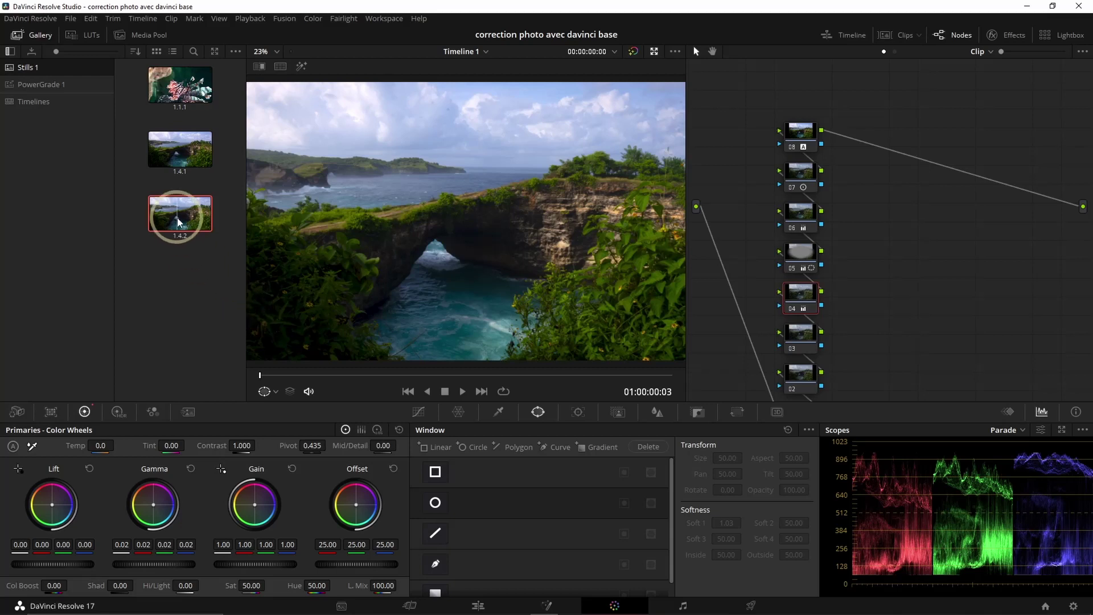
Export still 1.4.2 as a JPEG to the Desktop.
right_click(178, 218)
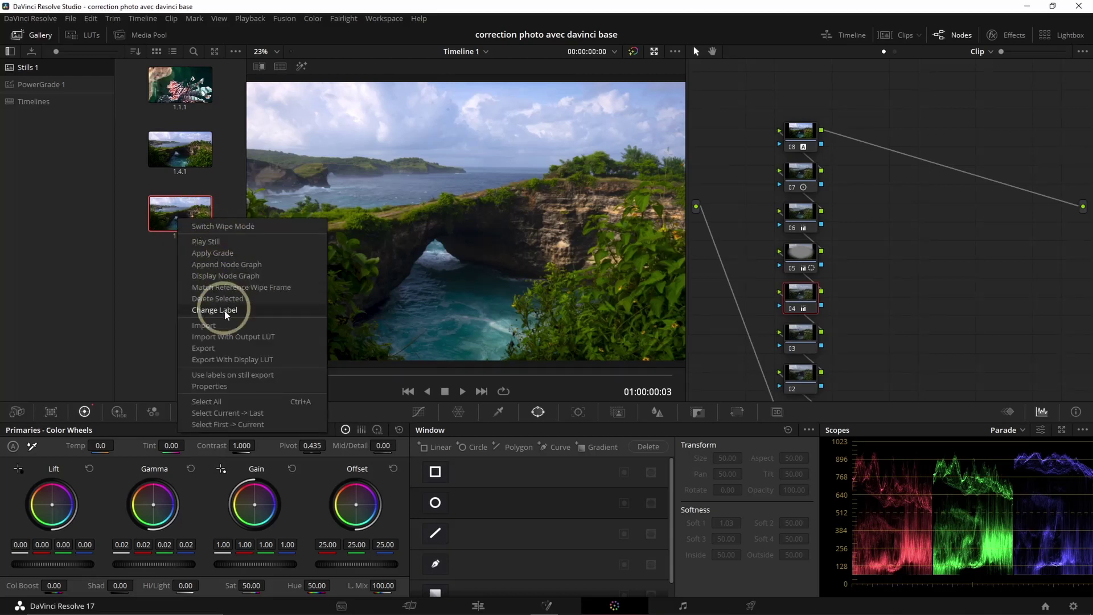
click(225, 352)
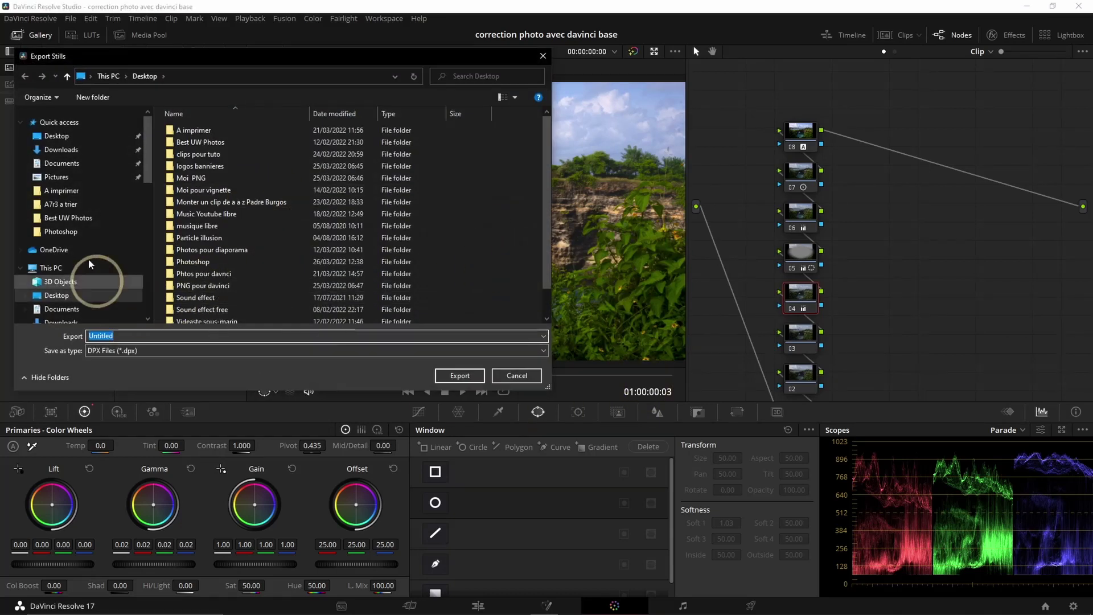
click(57, 135)
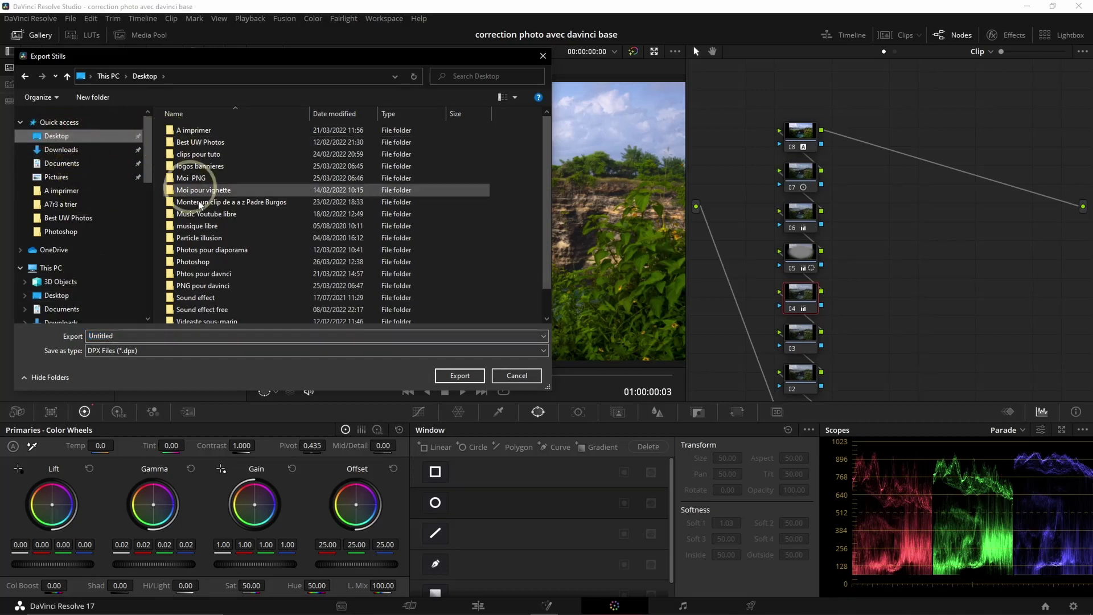
click(543, 351)
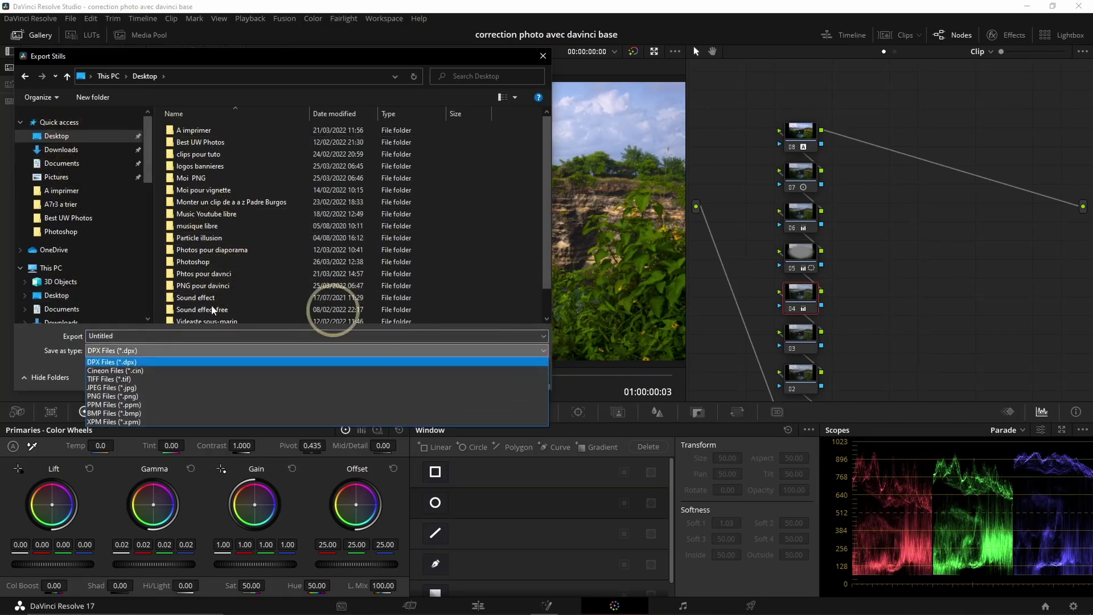
click(112, 388)
click(460, 376)
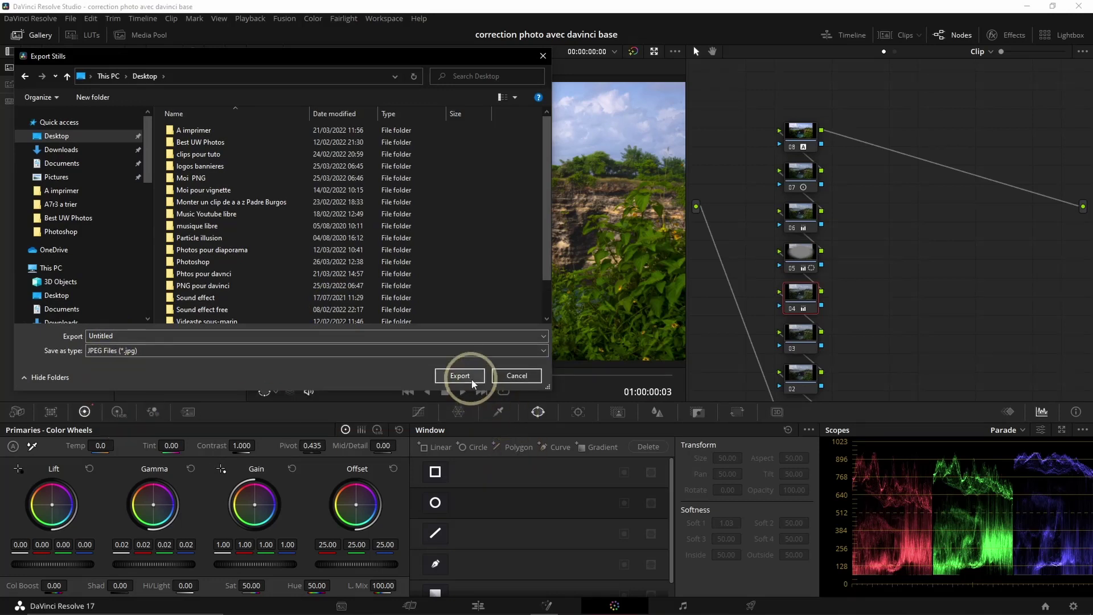
click(35, 68)
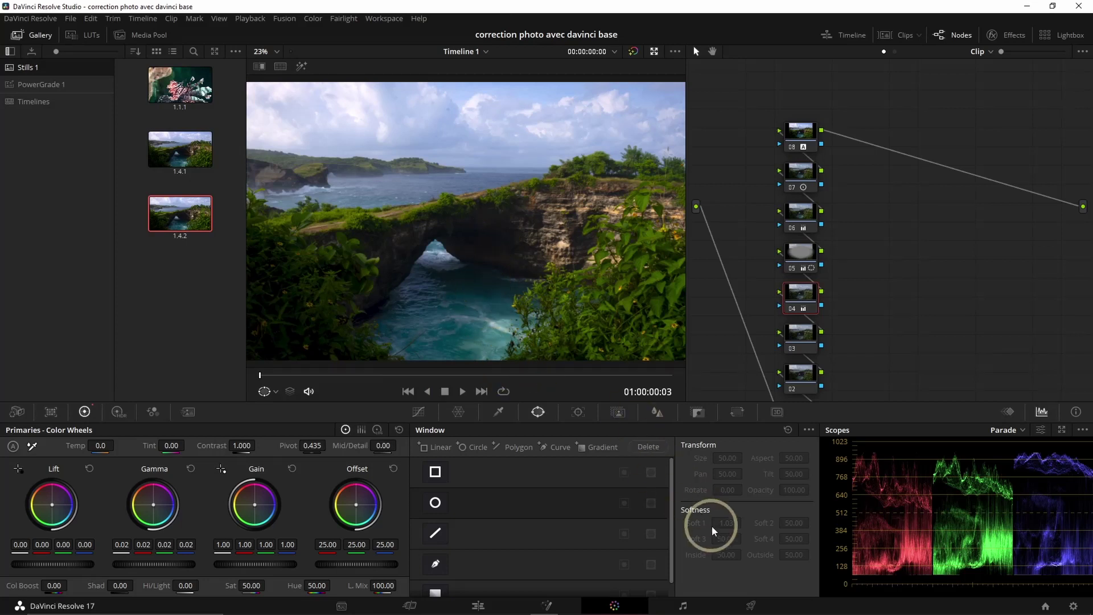
On the Deliver page, queue a 16-bit TIFF render of the four clips and start rendering.
click(752, 607)
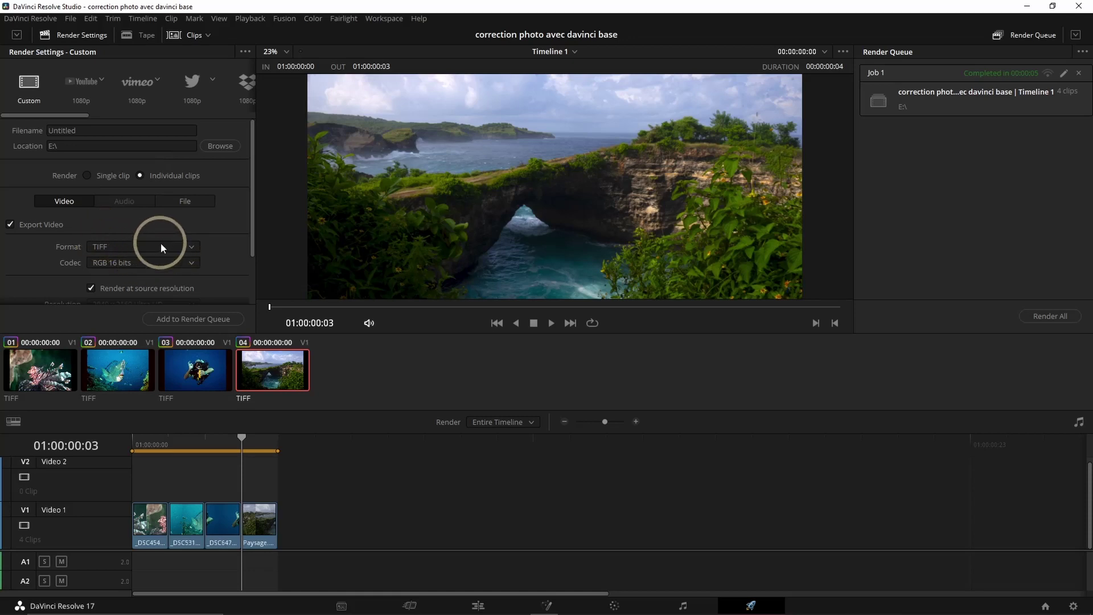
scroll(228, 259, down, 3)
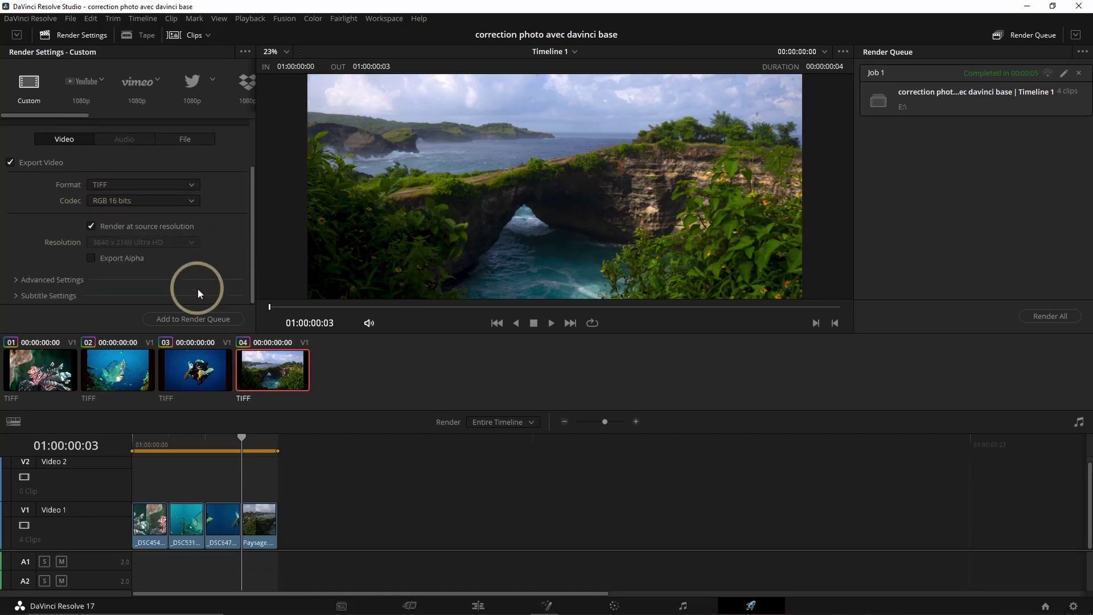
click(180, 317)
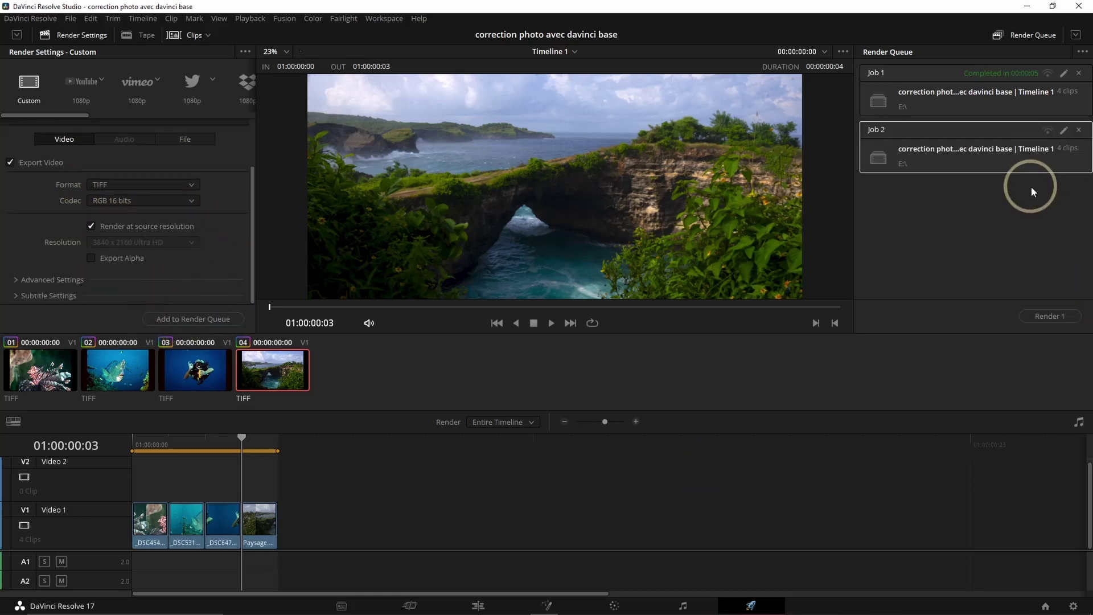
click(1051, 317)
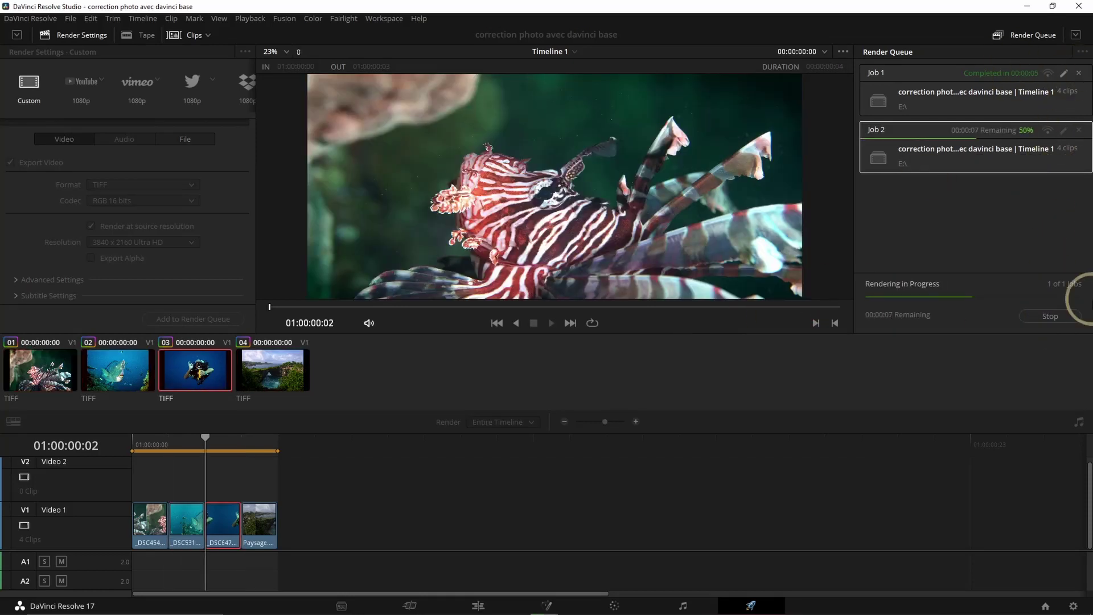